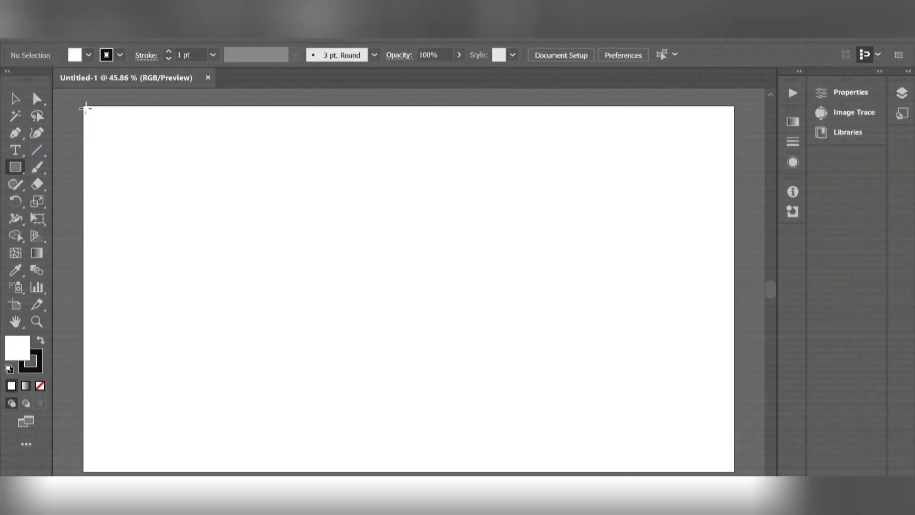
Draw a rectangle covering the full artboard, with no fill and a 1 pt stroke
{"action": "mouse_move", "coordinate": [86, 109]}
{"action": "left_mouse_down"}
{"action": "mouse_move", "coordinate": [523, 343]}
{"action": "mouse_move", "coordinate": [731, 468]}
{"action": "left_mouse_up"}
{"action": "key", "text": "slash"}
{"action": "key", "text": "p"}
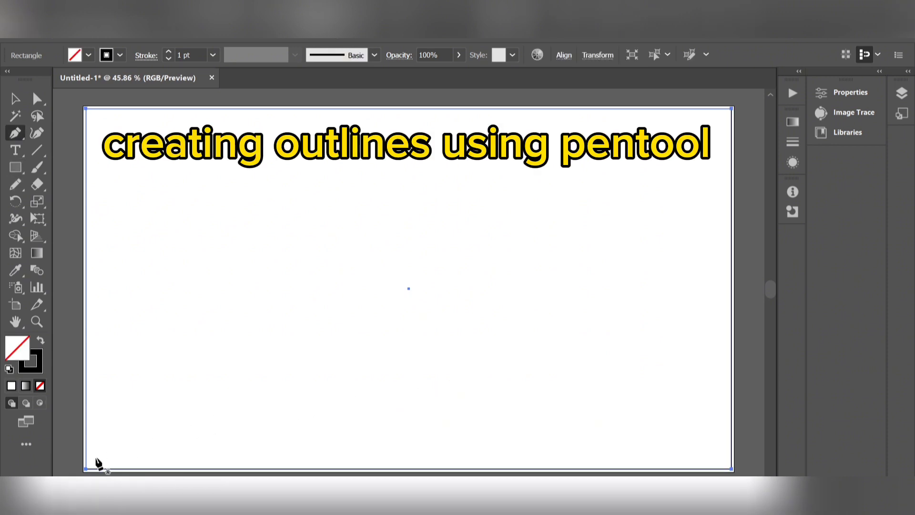
Draw a closed ground shape along the artboard bottom, its top peaking left of centre
{"action": "left_click", "coordinate": [89, 439]}
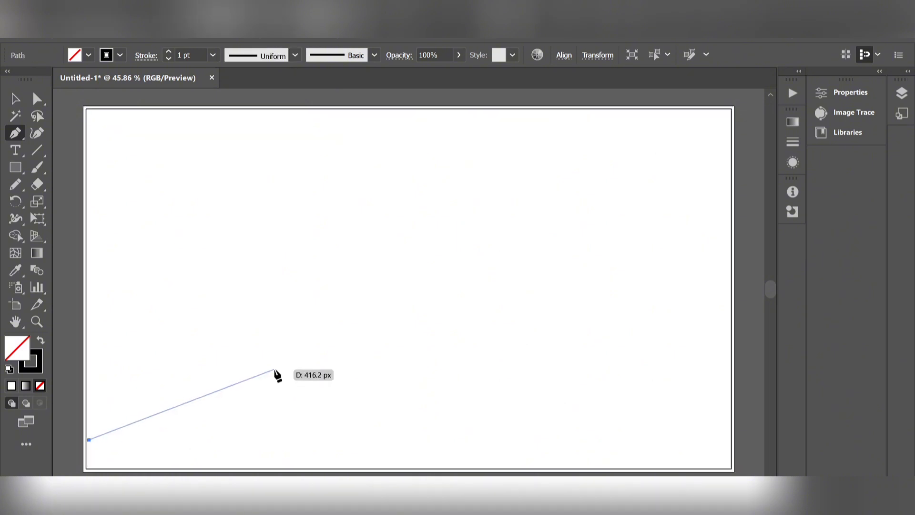
{"action": "left_click", "coordinate": [306, 369]}
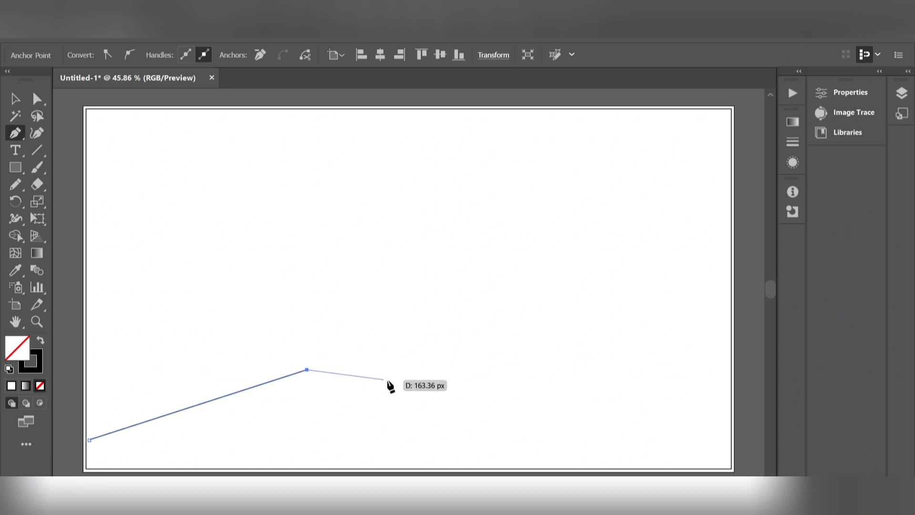
{"action": "left_click", "coordinate": [728, 381]}
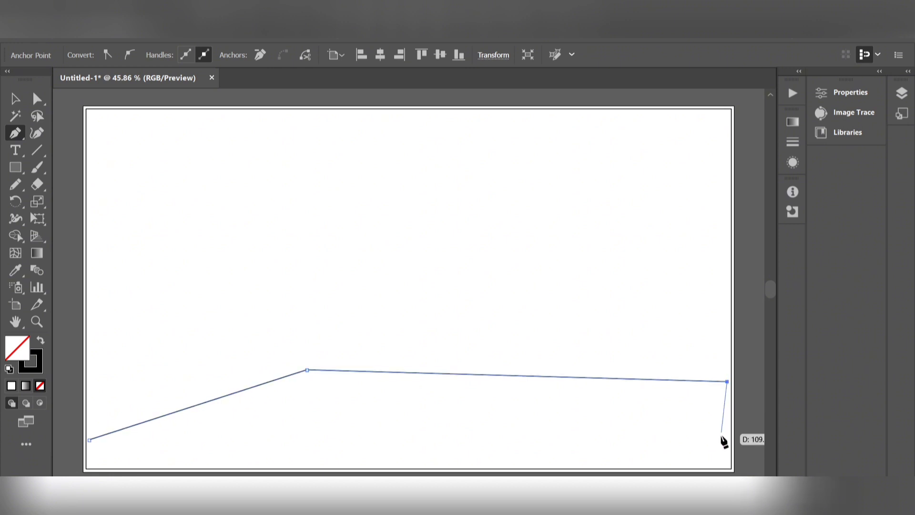
{"action": "left_click", "coordinate": [729, 468]}
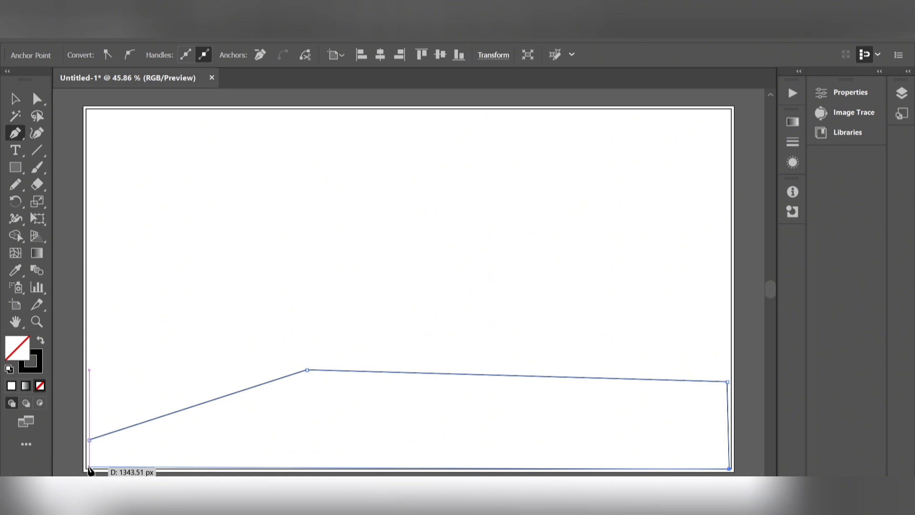
{"action": "left_click", "coordinate": [90, 469]}
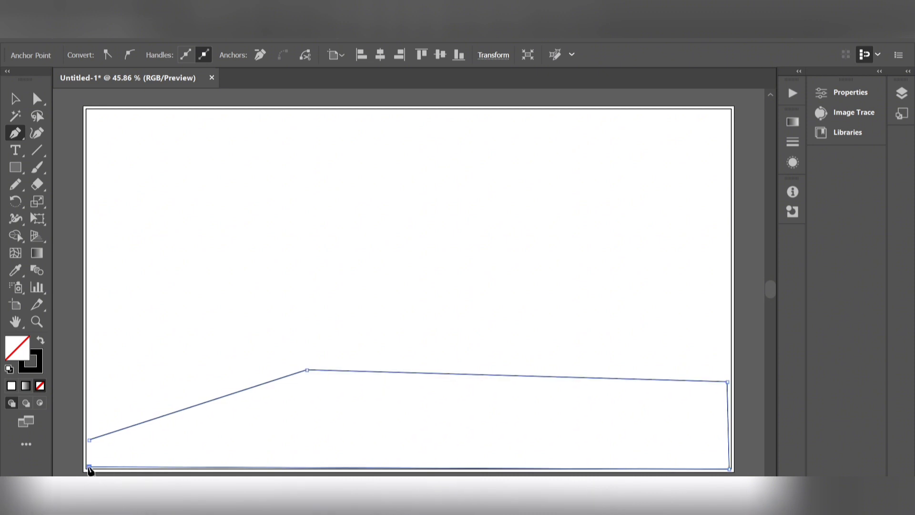
{"action": "left_click", "coordinate": [89, 441]}
{"action": "left_click", "coordinate": [37, 138]}
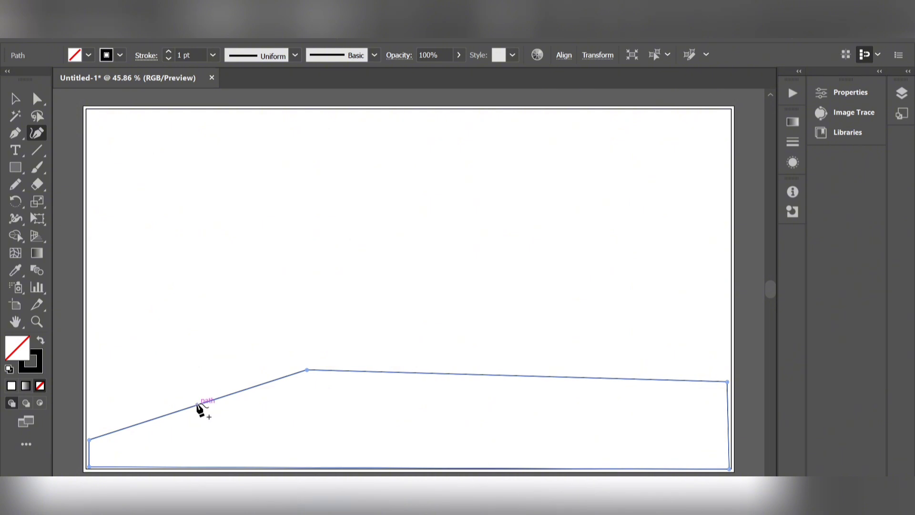
Curve the ground's top edge and soften its peak into gentle hills
{"action": "left_click_drag", "start_coordinate": [197, 404], "coordinate": [195, 395]}
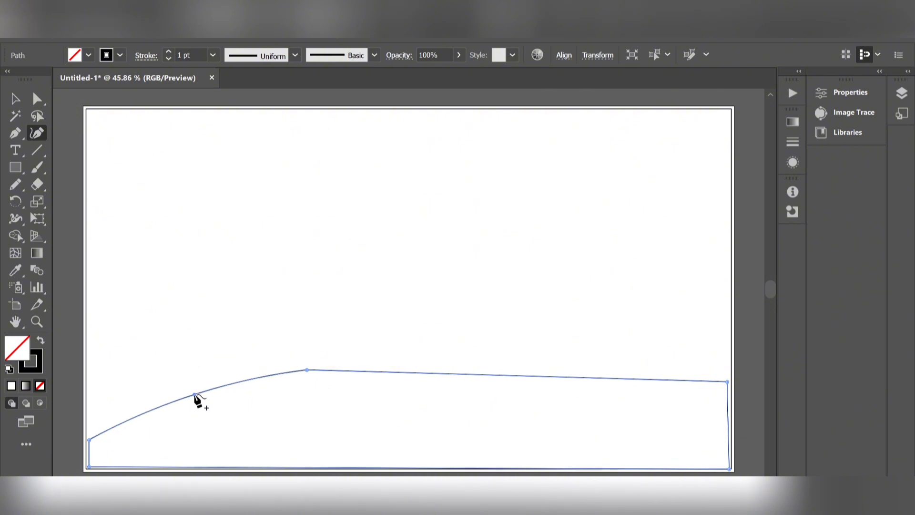
{"action": "left_click", "coordinate": [504, 375]}
{"action": "left_click_drag", "start_coordinate": [485, 376], "coordinate": [468, 376]}
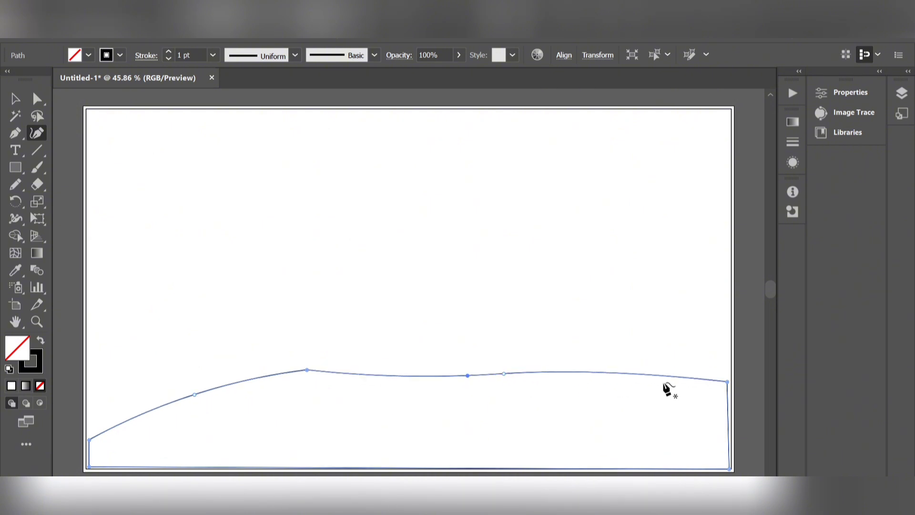
{"action": "left_click_drag", "start_coordinate": [308, 370], "coordinate": [296, 376]}
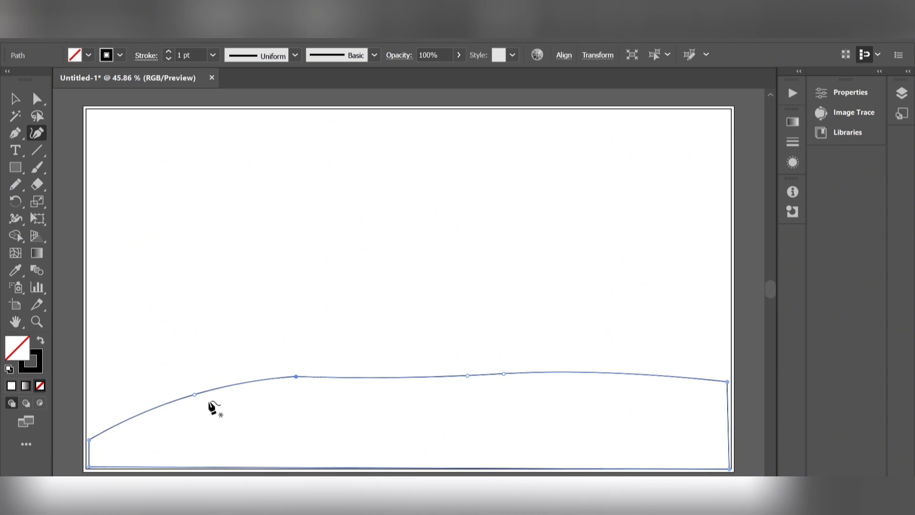
Draw a closed four-corner hill band spanning the artboard above the ground
{"action": "left_click", "coordinate": [15, 134]}
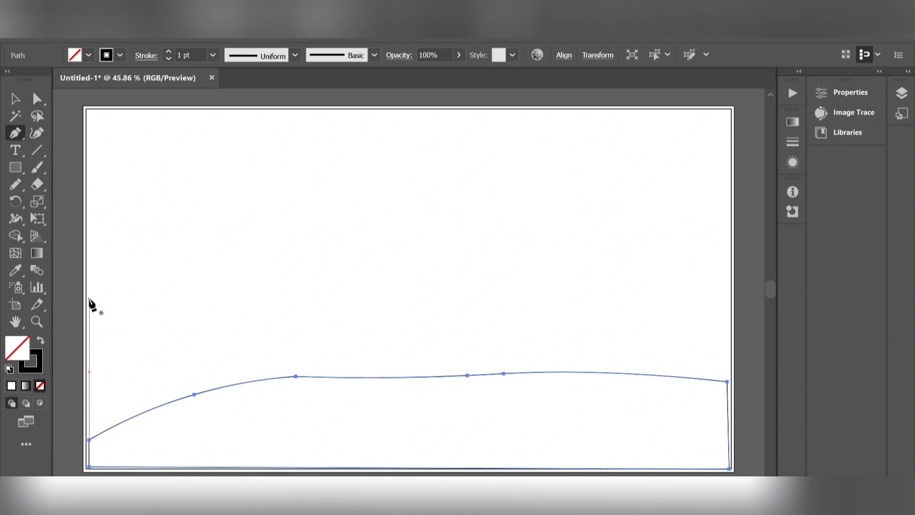
{"action": "left_click", "coordinate": [90, 308]}
{"action": "left_click", "coordinate": [730, 291]}
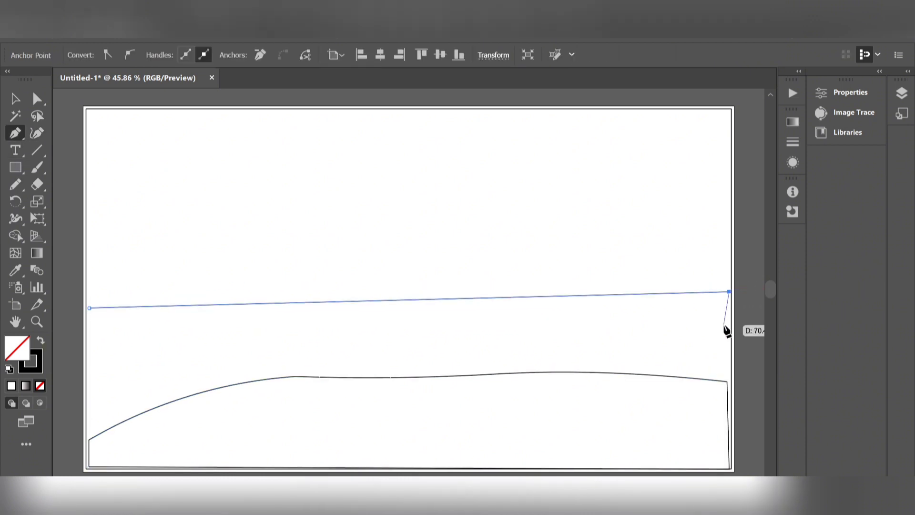
{"action": "left_click", "coordinate": [729, 385]}
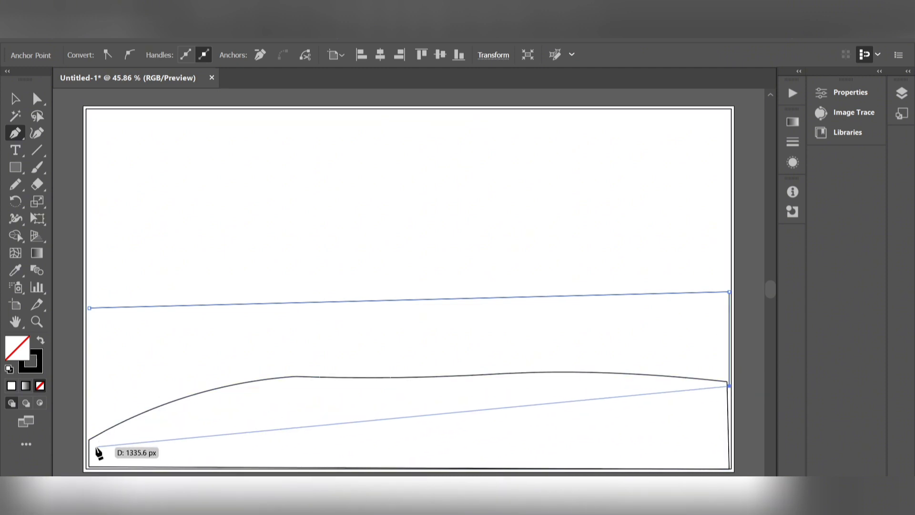
{"action": "left_click", "coordinate": [89, 445]}
{"action": "left_click", "coordinate": [89, 310]}
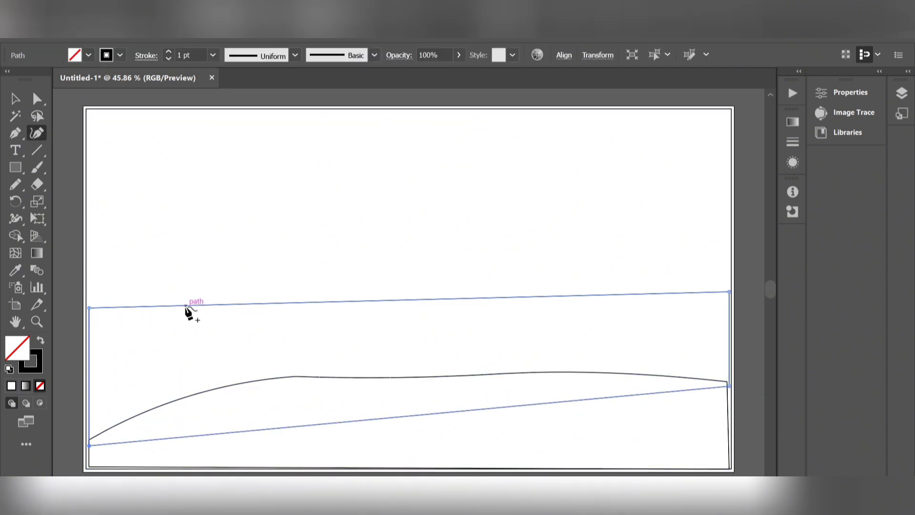
Bend the hill band's top edge into a wave bulging up on the right
{"action": "left_click", "coordinate": [256, 304]}
{"action": "left_click_drag", "start_coordinate": [153, 305], "coordinate": [154, 298]}
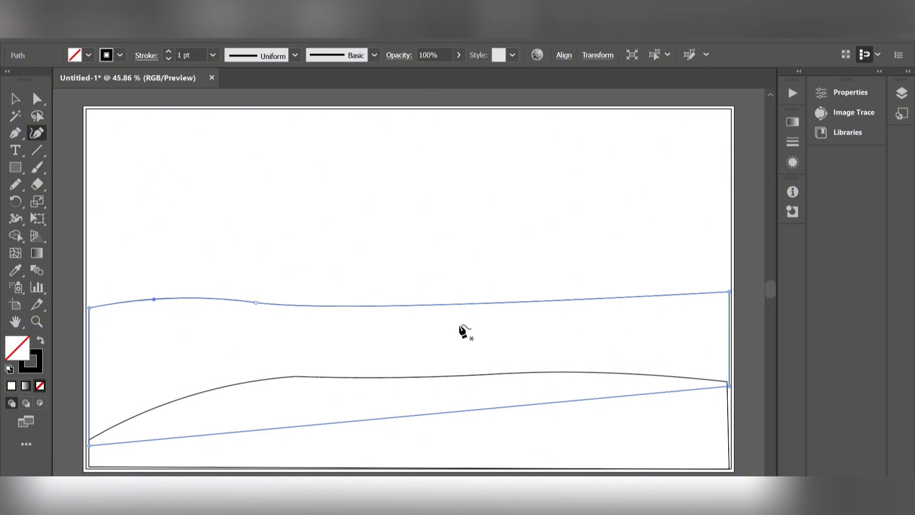
{"action": "left_click_drag", "start_coordinate": [458, 305], "coordinate": [457, 291]}
{"action": "left_click_drag", "start_coordinate": [256, 302], "coordinate": [257, 294]}
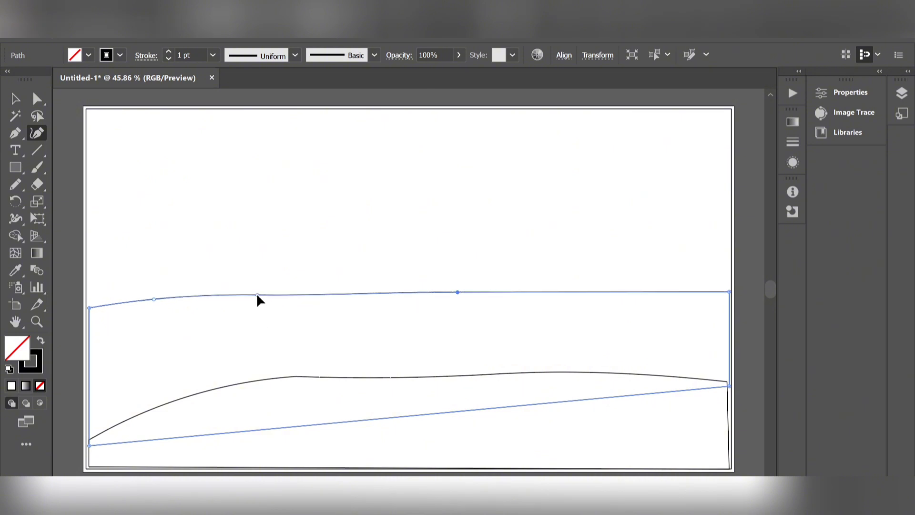
{"action": "left_click_drag", "start_coordinate": [457, 292], "coordinate": [449, 279]}
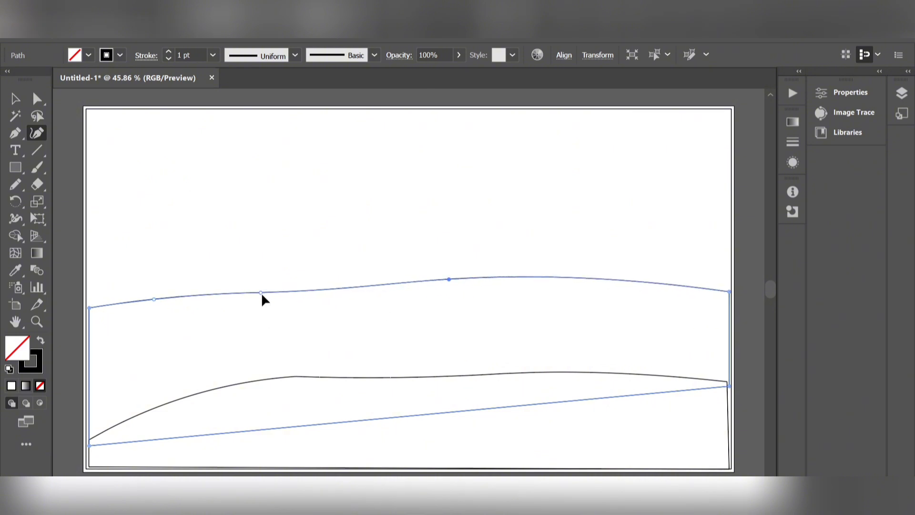
{"action": "left_click_drag", "start_coordinate": [261, 293], "coordinate": [261, 303]}
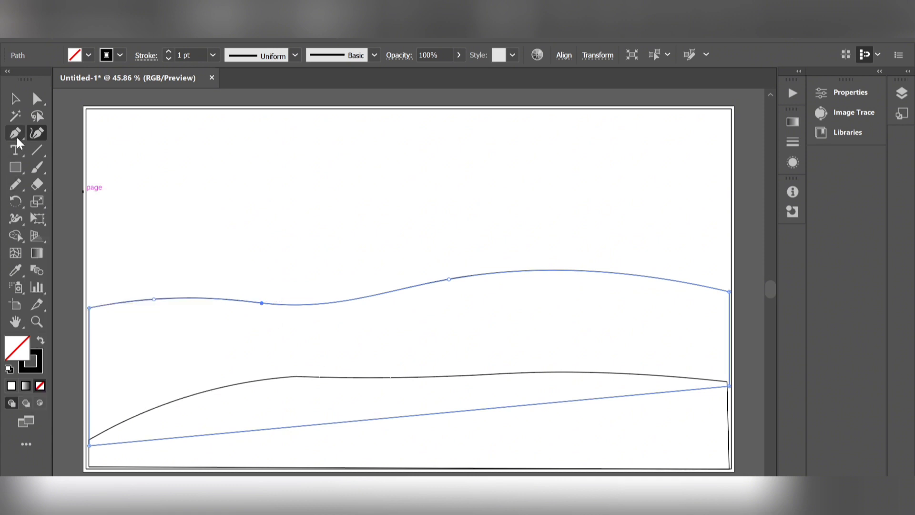
{"action": "left_click", "coordinate": [15, 133]}
{"action": "left_click", "coordinate": [720, 247]}
Close a wedge-shaped slope reaching the right edge, curving its right side and upper edge
{"action": "left_click", "coordinate": [286, 371]}
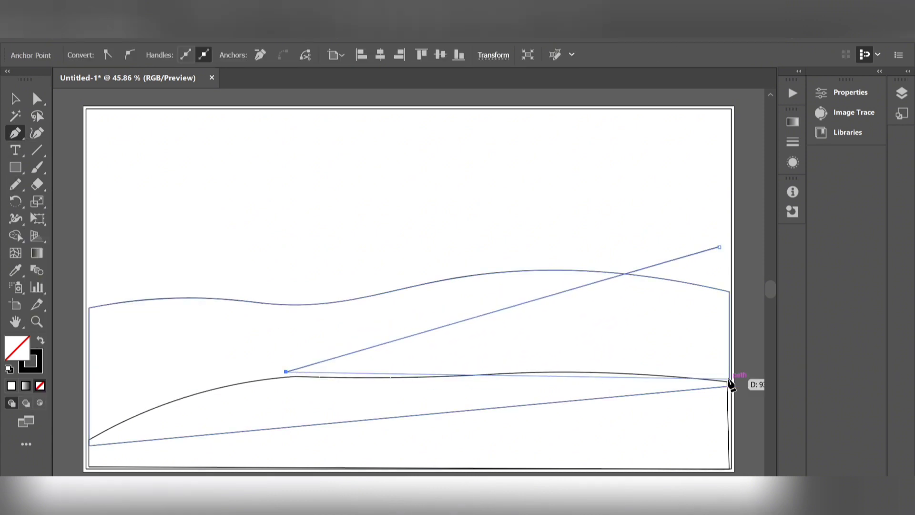
{"action": "left_click", "coordinate": [720, 384]}
{"action": "left_click", "coordinate": [719, 247]}
{"action": "key", "text": "shift+grave"}
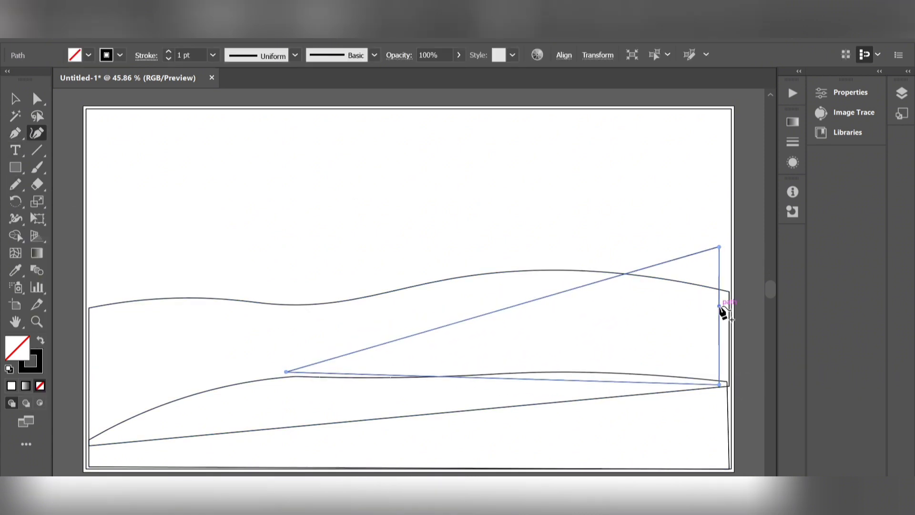
{"action": "left_click_drag", "start_coordinate": [720, 306], "coordinate": [725, 310]}
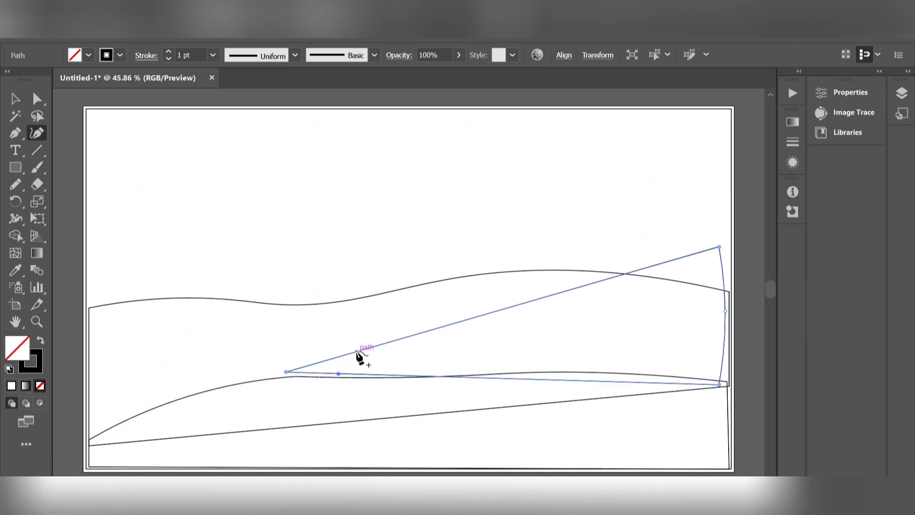
{"action": "left_click_drag", "start_coordinate": [353, 352], "coordinate": [476, 311]}
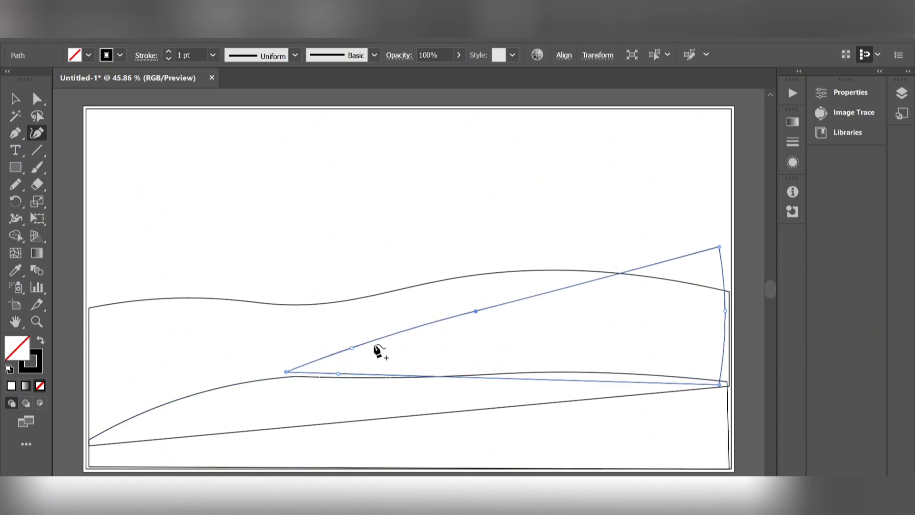
Deselect the wedge and begin a mountain outline at the left edge
{"action": "key", "text": "ctrl+shift+a"}
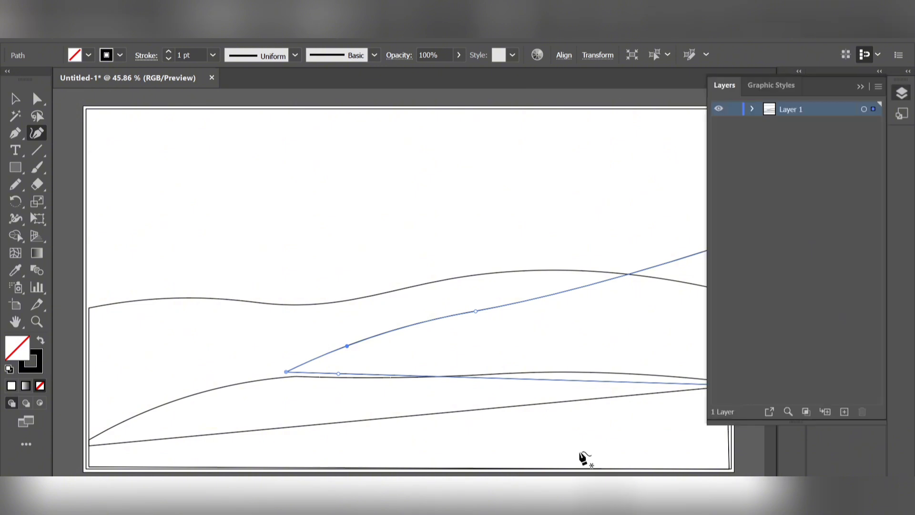
{"action": "key", "text": "p"}
{"action": "left_click", "coordinate": [310, 425], "text": "ctrl"}
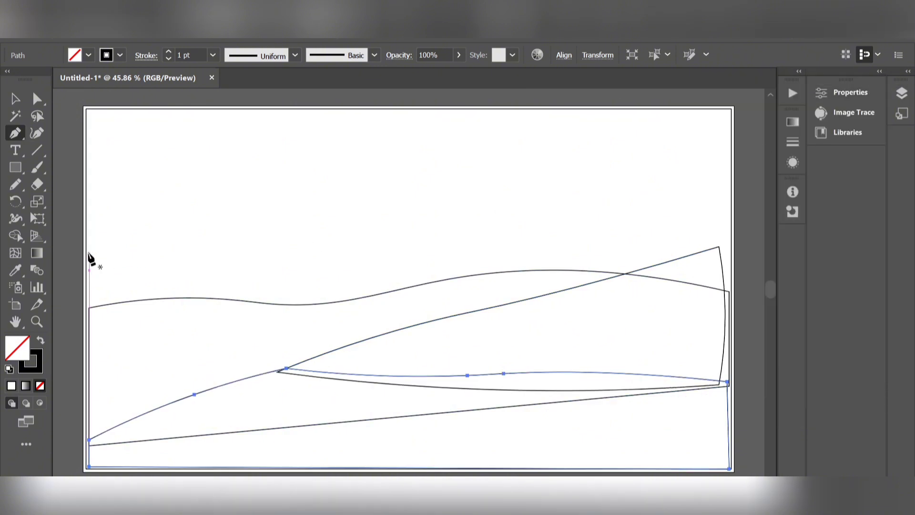
{"action": "left_click", "coordinate": [89, 253]}
Finish and close the left mountain outline with its peak
{"action": "left_click", "coordinate": [261, 185]}
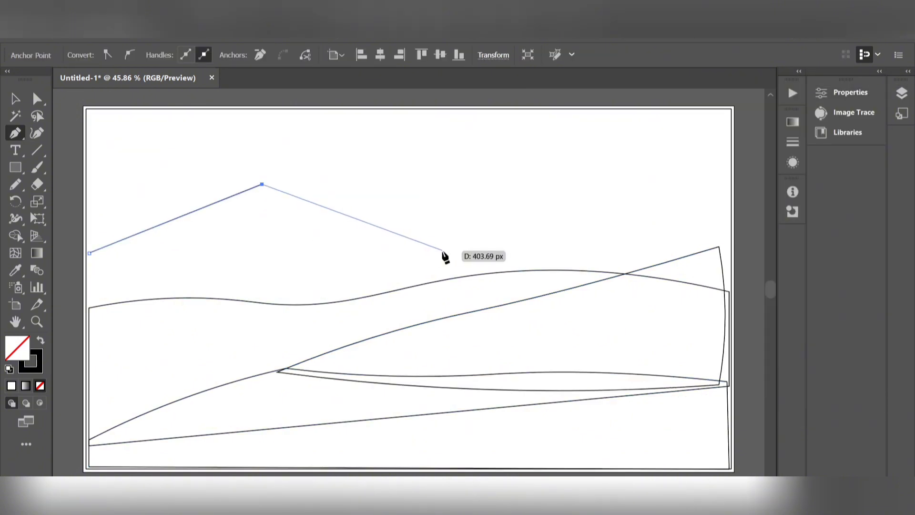
{"action": "left_click", "coordinate": [469, 261]}
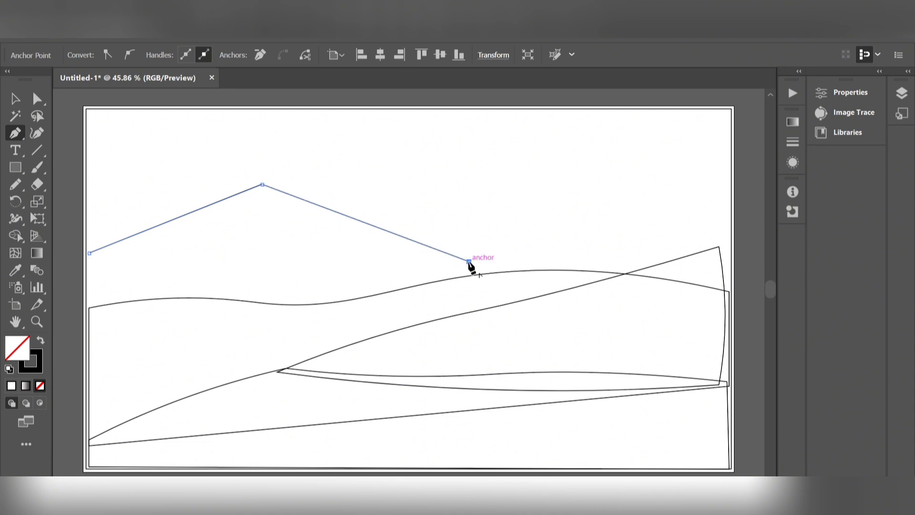
{"action": "left_click", "coordinate": [297, 318]}
{"action": "left_click", "coordinate": [91, 316]}
{"action": "left_click", "coordinate": [89, 253]}
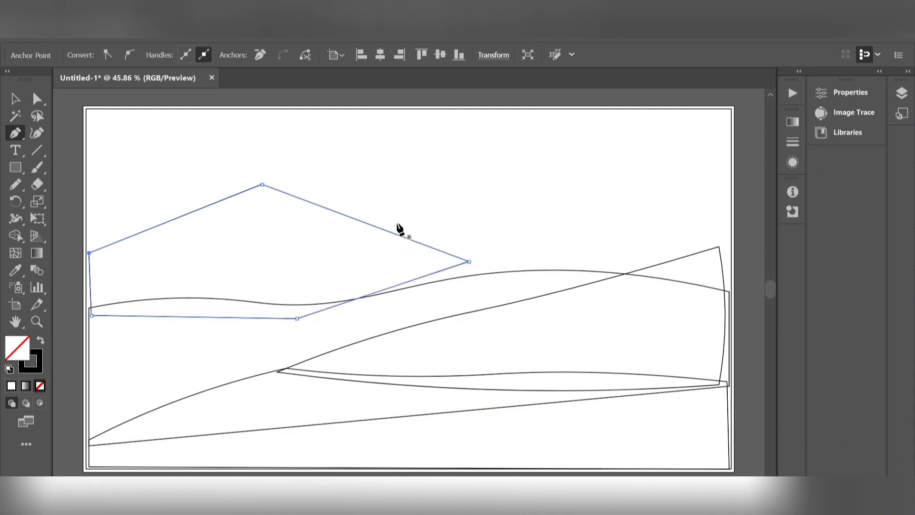
Outline and close a small mountain peak near the centre
{"action": "left_click", "coordinate": [376, 231]}
{"action": "left_click", "coordinate": [462, 188]}
{"action": "left_click", "coordinate": [554, 231]}
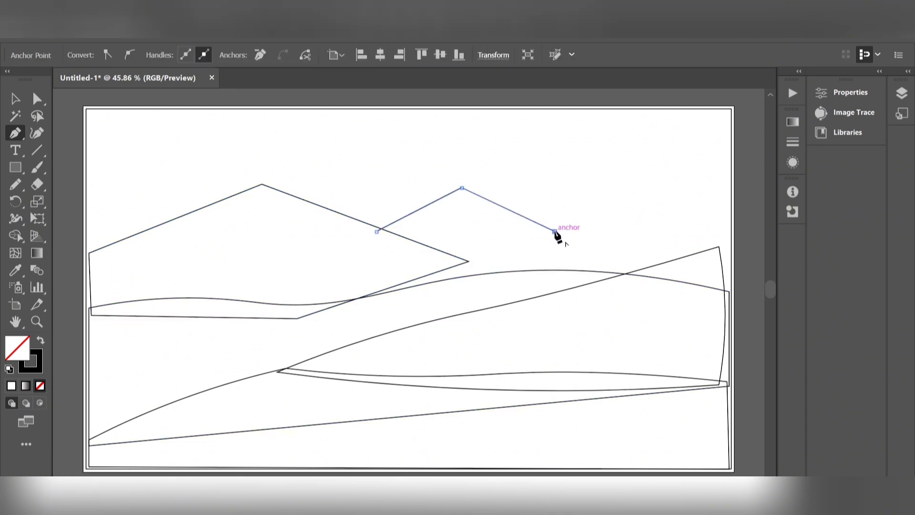
{"action": "left_click", "coordinate": [473, 264]}
{"action": "left_click", "coordinate": [377, 232]}
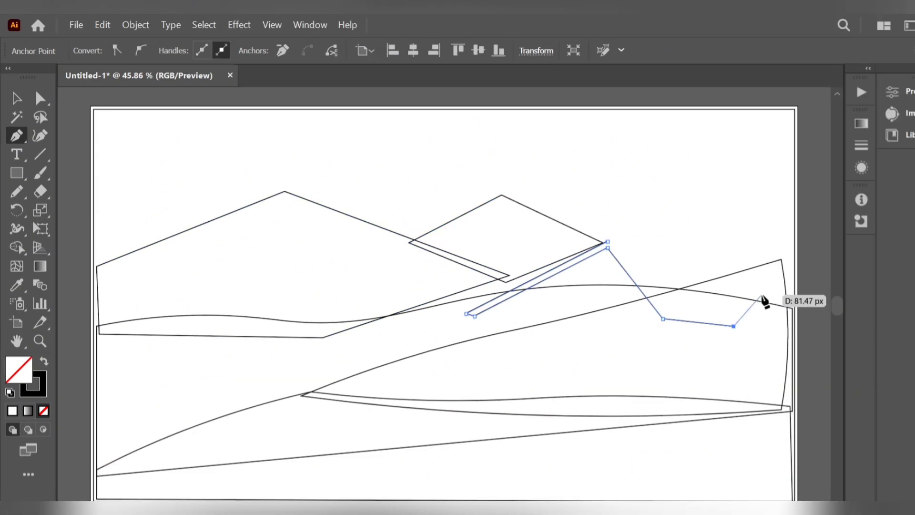
Outline the jagged ridge to the right of the centre peak
{"action": "left_click", "coordinate": [762, 295]}
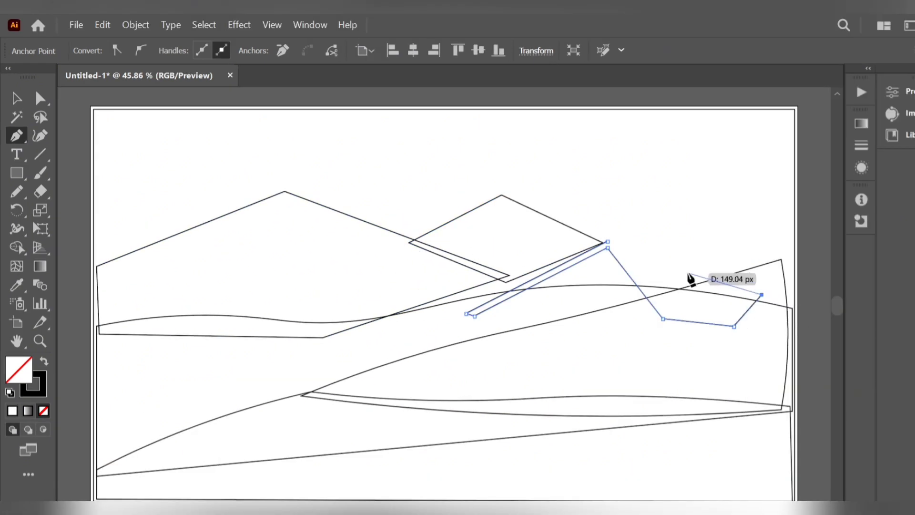
{"action": "left_click", "coordinate": [688, 272]}
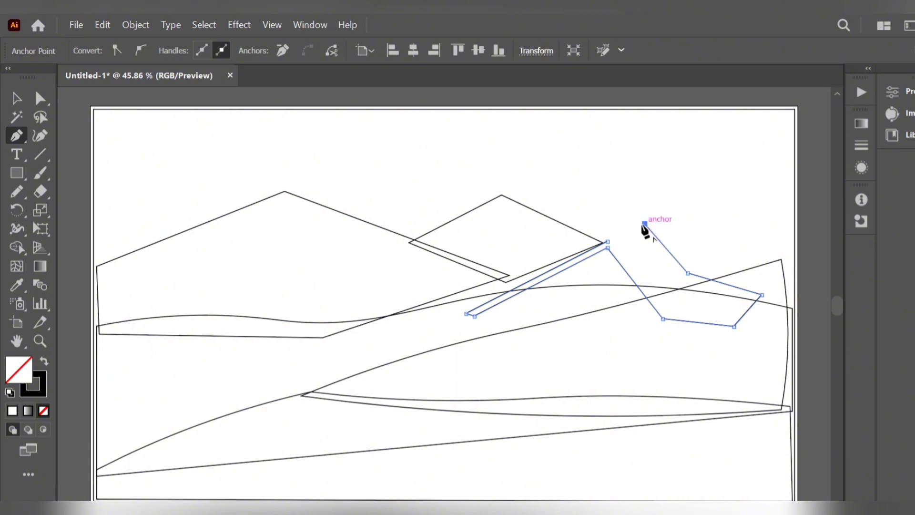
{"action": "left_click", "coordinate": [645, 223]}
{"action": "left_click", "coordinate": [607, 241]}
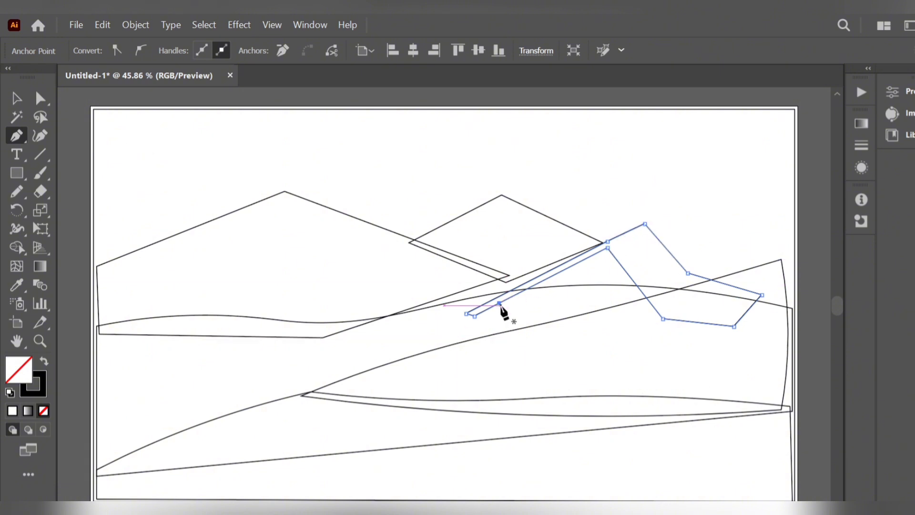
{"action": "left_click", "coordinate": [500, 306]}
Outline the main house walls with a gabled roof
{"action": "left_click", "coordinate": [501, 369]}
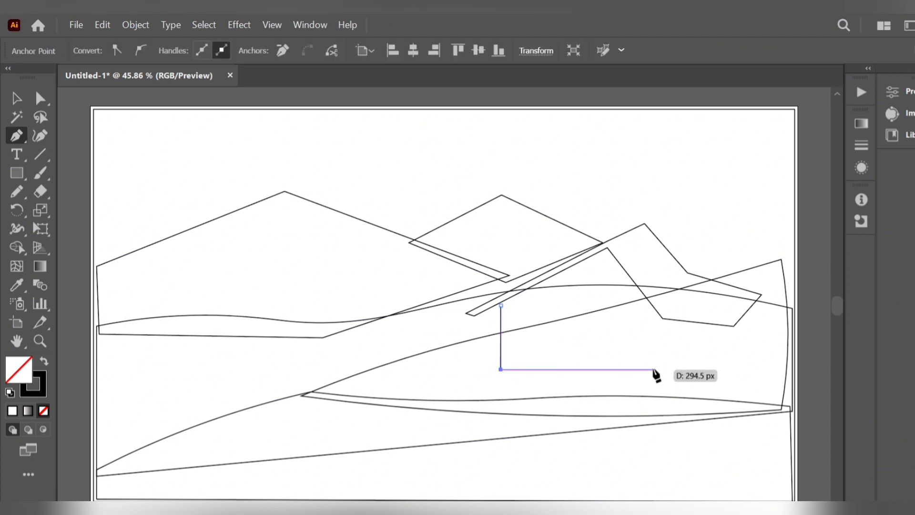
{"action": "left_click", "coordinate": [658, 366]}
{"action": "left_click", "coordinate": [657, 305]}
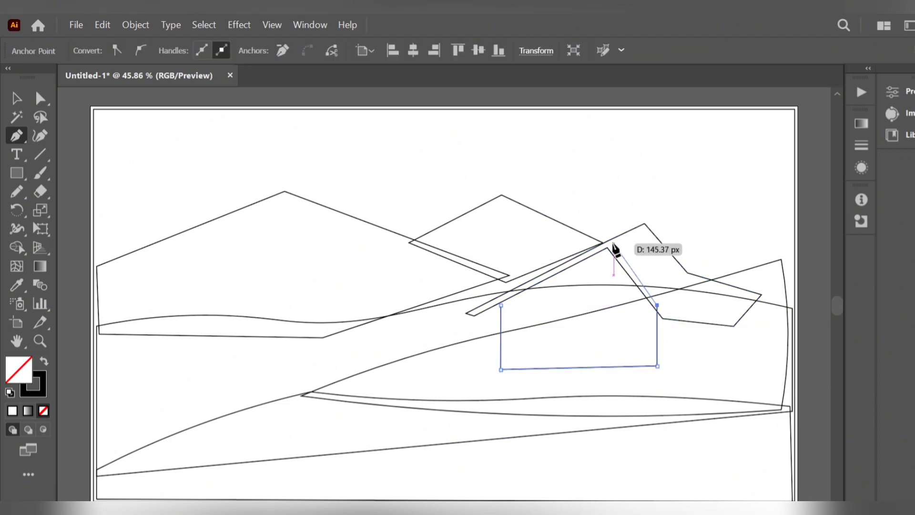
{"action": "left_click", "coordinate": [610, 243]}
{"action": "left_click", "coordinate": [495, 301]}
{"action": "left_click", "coordinate": [501, 305]}
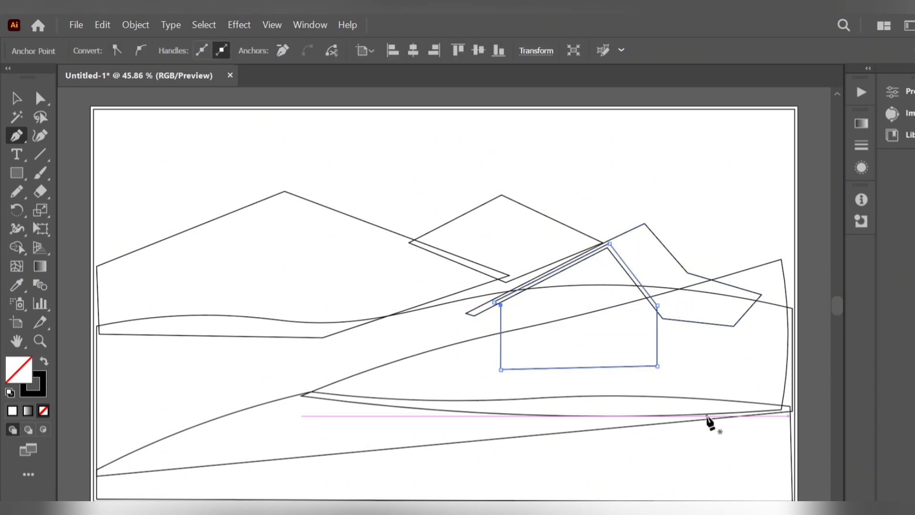
Add a side extension to the right of the house
{"action": "left_click", "coordinate": [701, 317]}
{"action": "left_click", "coordinate": [701, 360]}
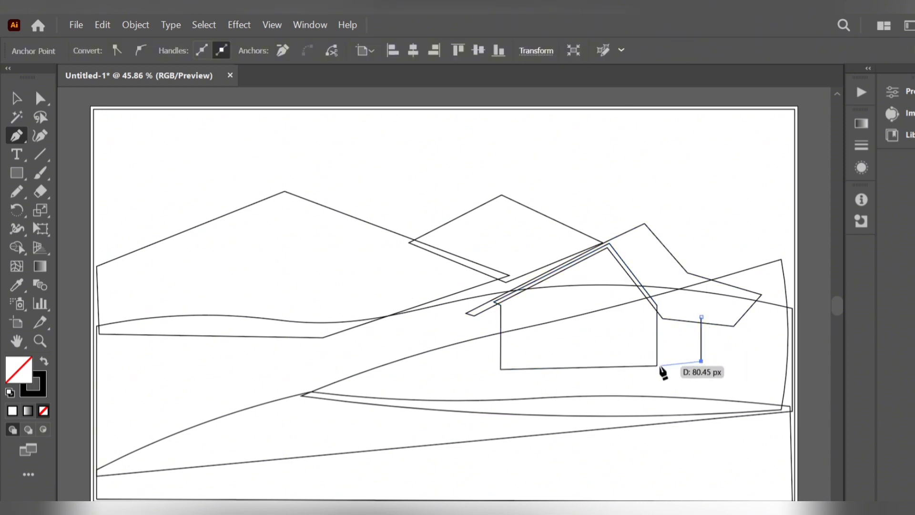
{"action": "left_click", "coordinate": [659, 361]}
{"action": "left_click", "coordinate": [659, 310]}
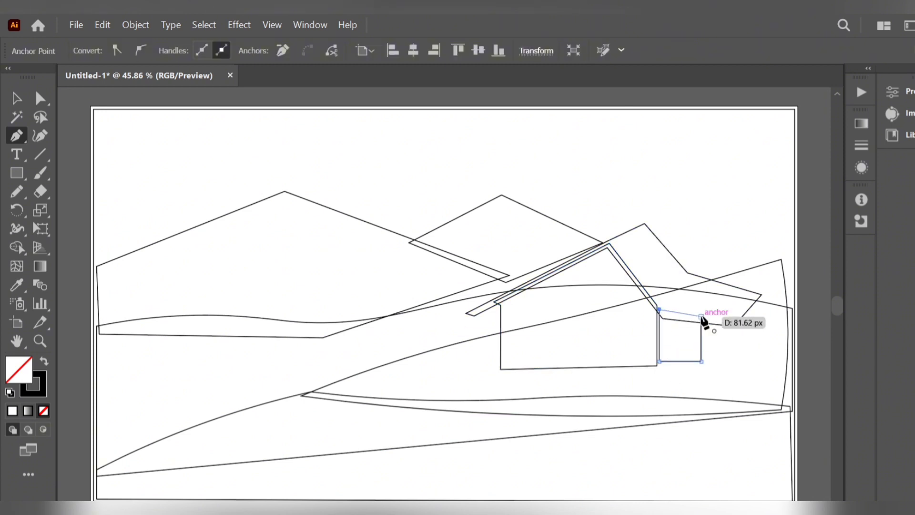
{"action": "left_click", "coordinate": [701, 317]}
Outline the narrow far-right side wall and a low strip beneath it
{"action": "left_click", "coordinate": [762, 298]}
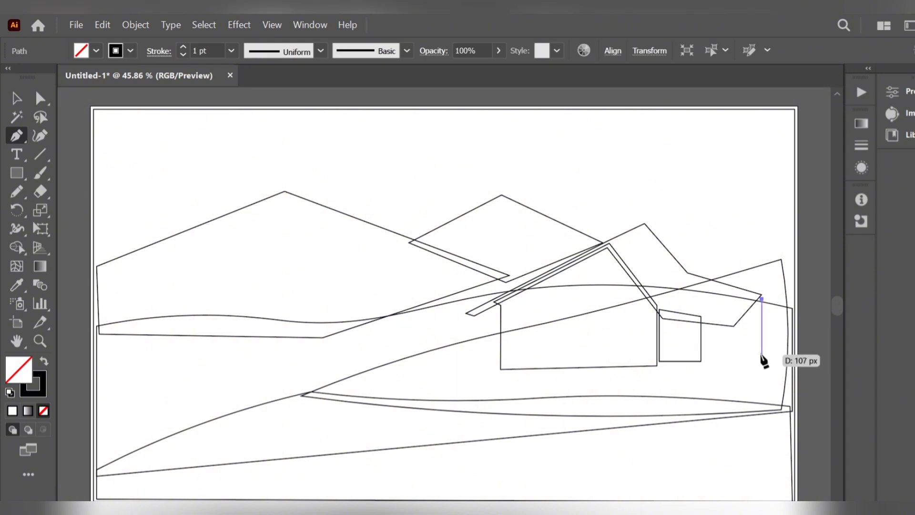
{"action": "left_click", "coordinate": [762, 355]}
{"action": "left_click", "coordinate": [738, 327]}
{"action": "left_click", "coordinate": [762, 298]}
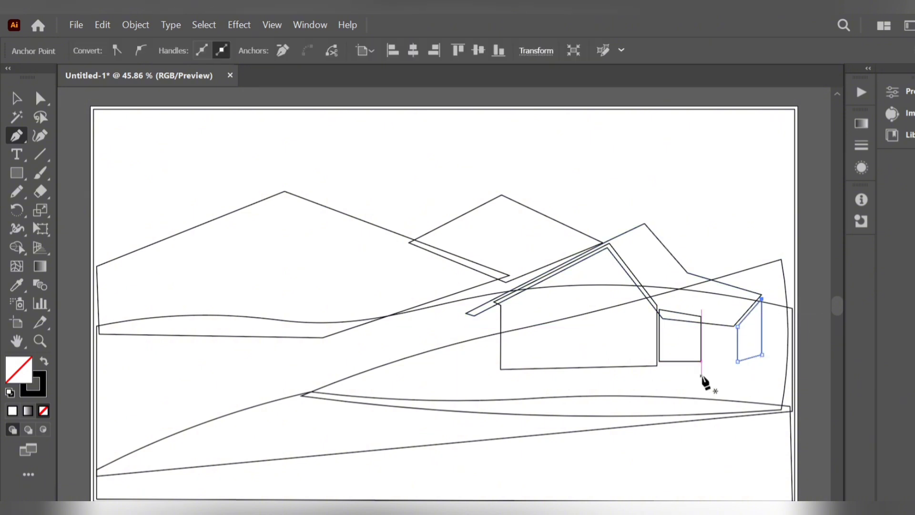
{"action": "left_click", "coordinate": [703, 348]}
{"action": "left_click", "coordinate": [762, 344]}
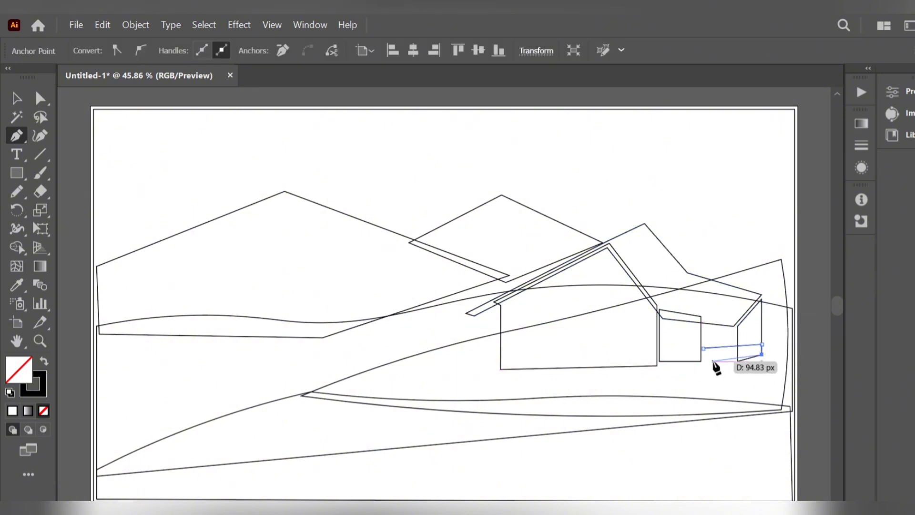
{"action": "left_click", "coordinate": [762, 354]}
{"action": "left_click", "coordinate": [704, 361]}
{"action": "left_click", "coordinate": [703, 349]}
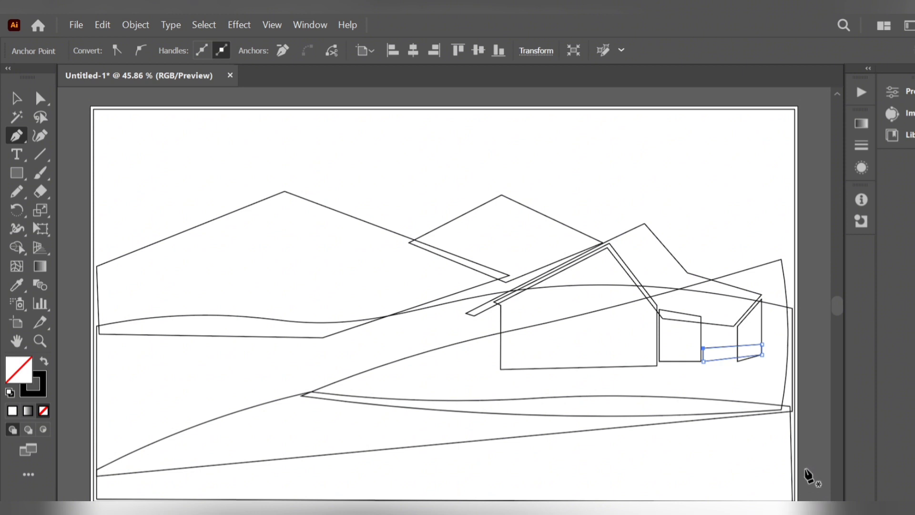
Outline a window on the main house wall
{"action": "left_click", "coordinate": [558, 305]}
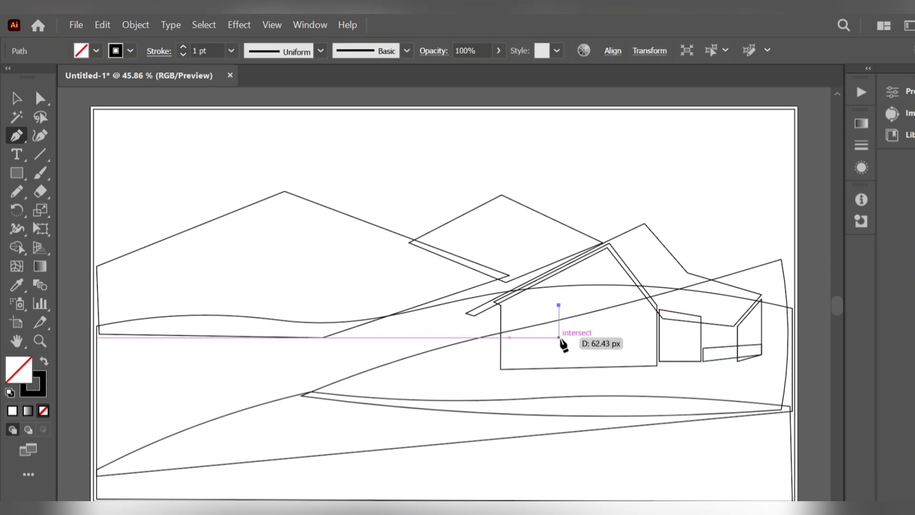
{"action": "left_click", "coordinate": [558, 338]}
{"action": "key", "text": "Escape"}
{"action": "left_click", "coordinate": [598, 305]}
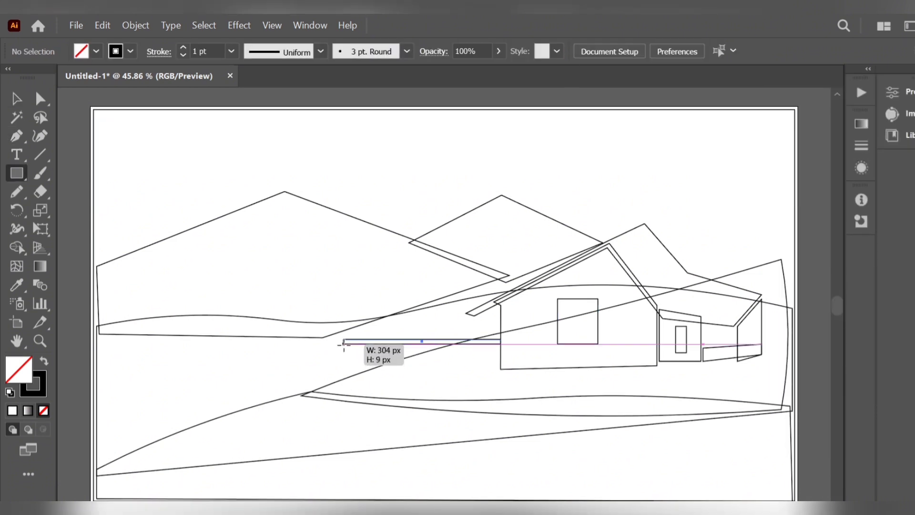
Draw a thin fence rail, then rotate and position it along the slope against the house
{"action": "left_click_drag", "start_coordinate": [344, 343], "coordinate": [351, 368]}
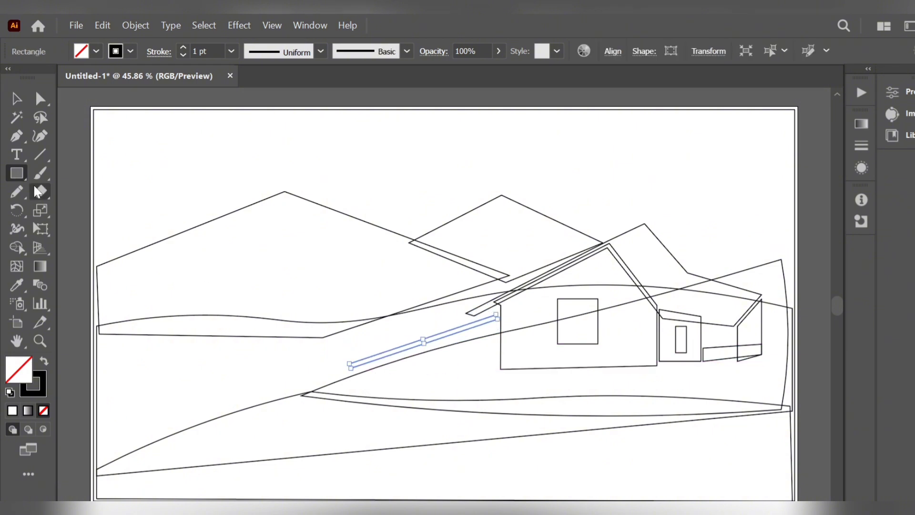
{"action": "left_click", "coordinate": [16, 99]}
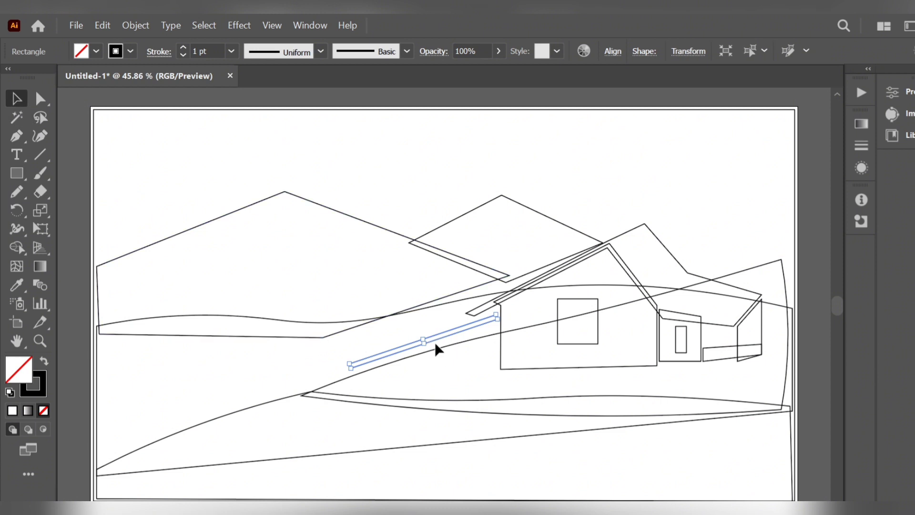
{"action": "left_click_drag", "start_coordinate": [435, 339], "coordinate": [439, 367]}
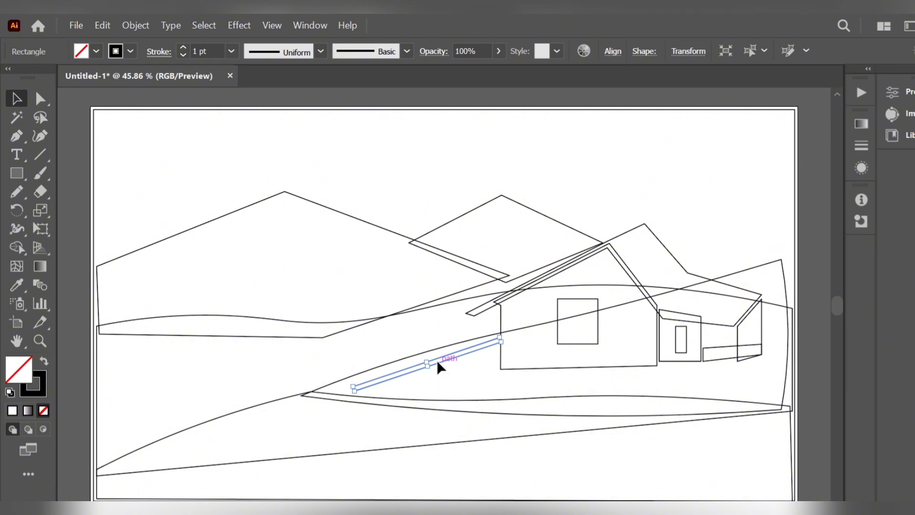
{"action": "left_click_drag", "start_coordinate": [439, 364], "coordinate": [438, 365]}
{"action": "left_click_drag", "start_coordinate": [347, 394], "coordinate": [349, 385]}
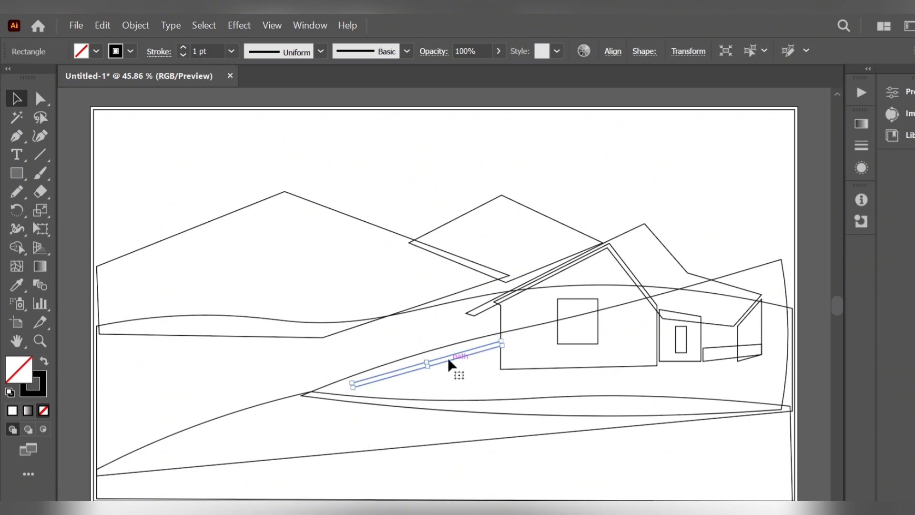
{"action": "left_click_drag", "start_coordinate": [451, 365], "coordinate": [449, 361]}
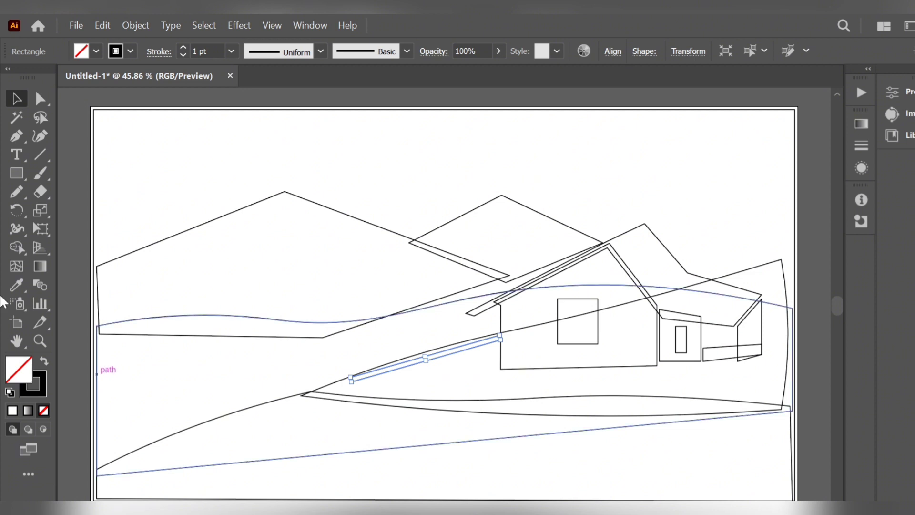
{"action": "left_click", "coordinate": [19, 179]}
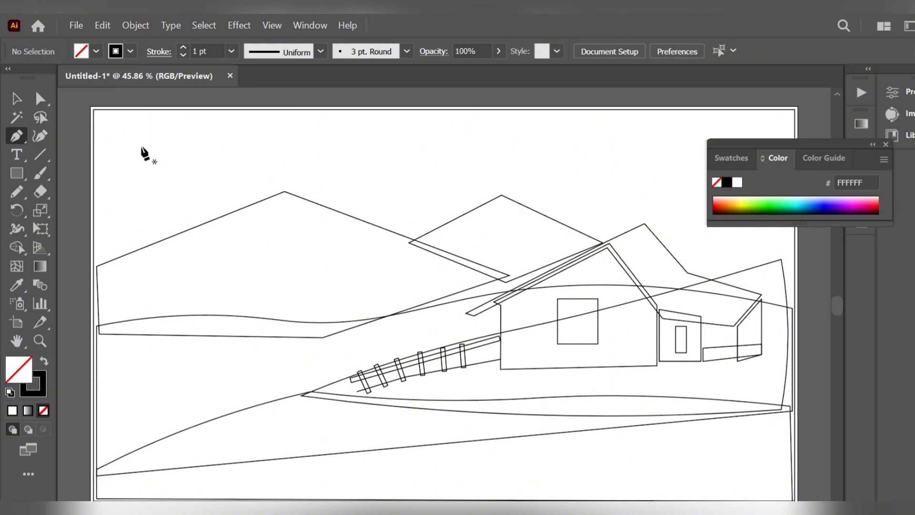
Draw a tall, narrow, slanted four-corner palm trunk on the left
{"action": "left_click", "coordinate": [143, 140]}
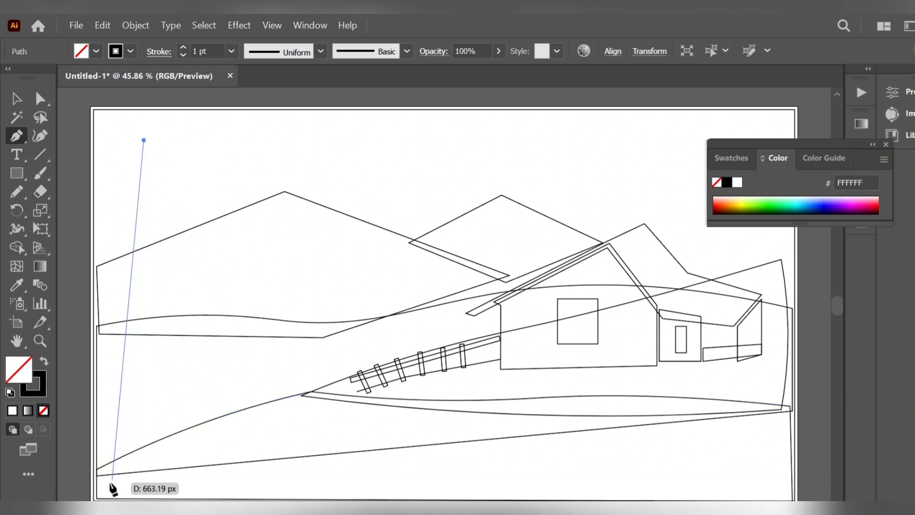
{"action": "left_click", "coordinate": [112, 488]}
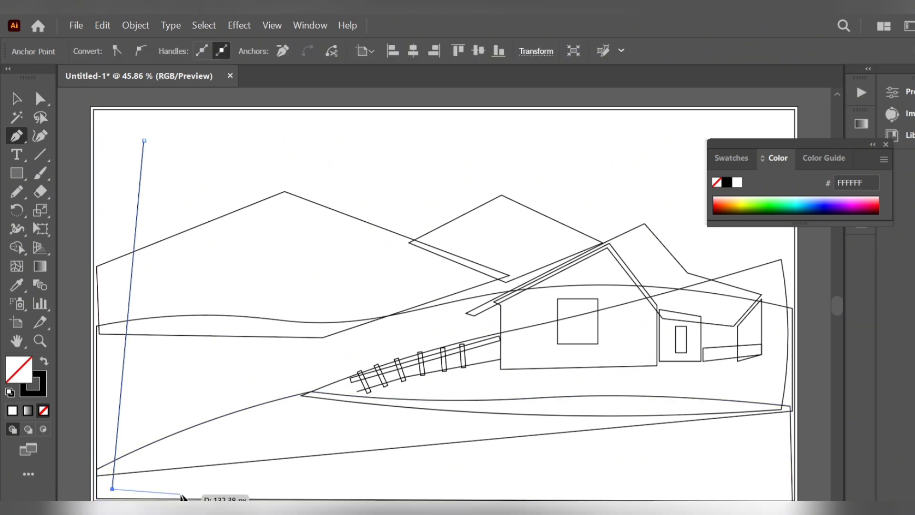
{"action": "left_click", "coordinate": [180, 494]}
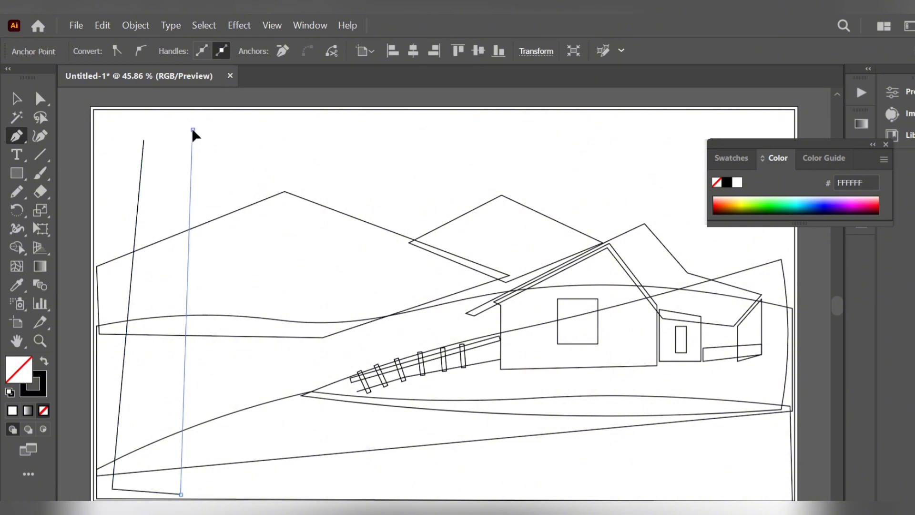
{"action": "left_click", "coordinate": [192, 129]}
{"action": "left_click", "coordinate": [144, 140]}
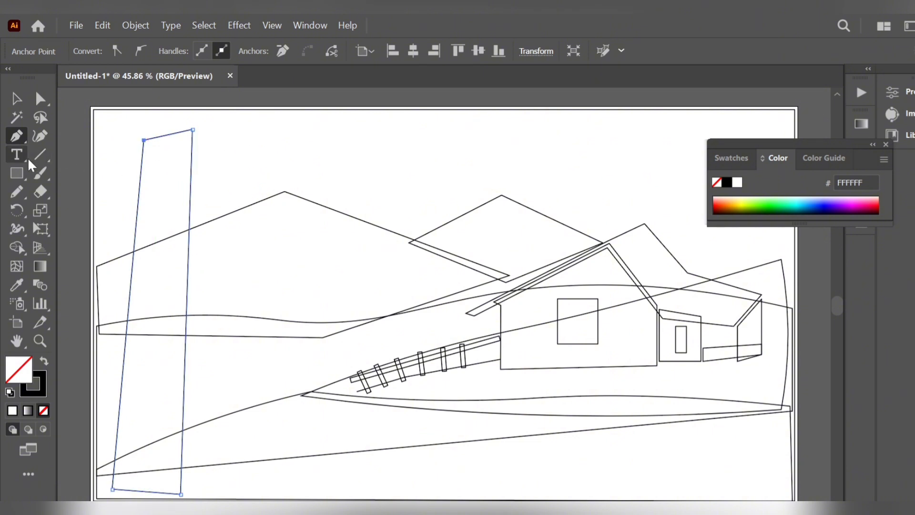
Bow the trunk's edges, raise its top-left corner and close the Color panel
{"action": "left_click", "coordinate": [48, 140]}
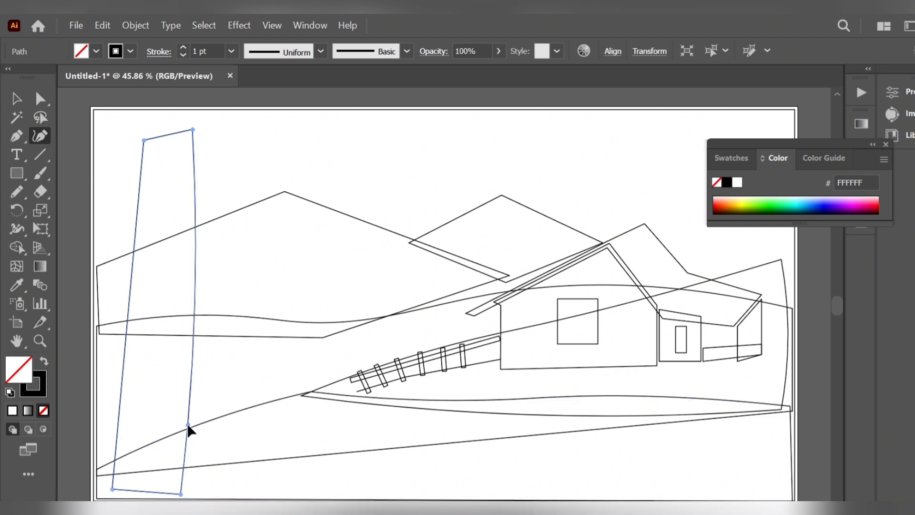
{"action": "left_click_drag", "start_coordinate": [184, 424], "coordinate": [178, 408]}
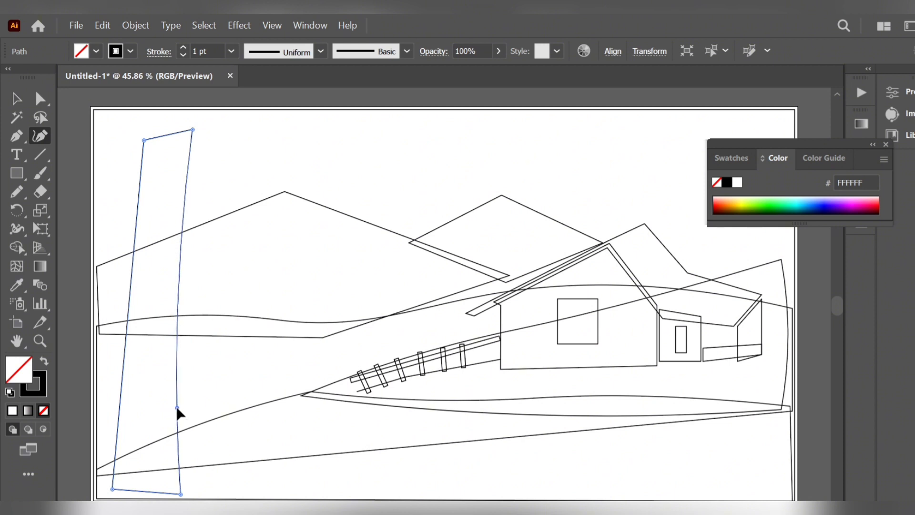
{"action": "left_click_drag", "start_coordinate": [123, 371], "coordinate": [128, 367]}
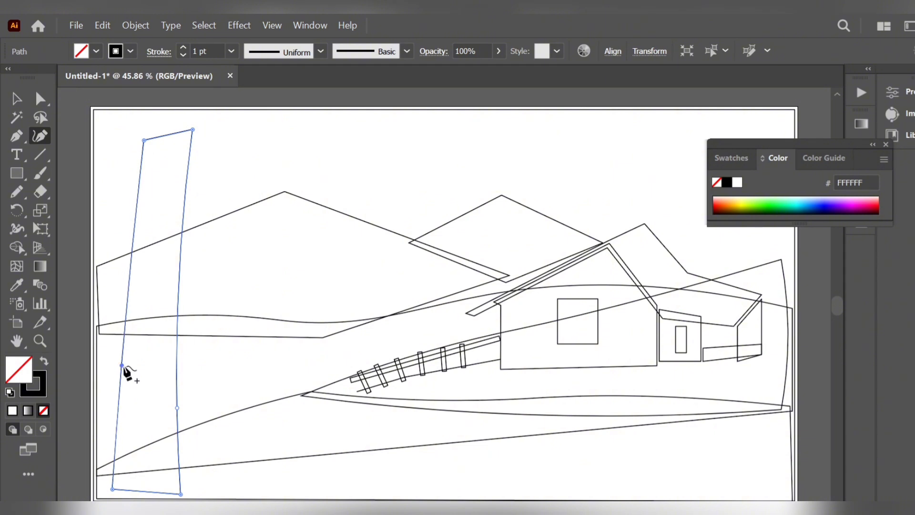
{"action": "left_click_drag", "start_coordinate": [143, 140], "coordinate": [143, 131]}
{"action": "left_click", "coordinate": [142, 130]}
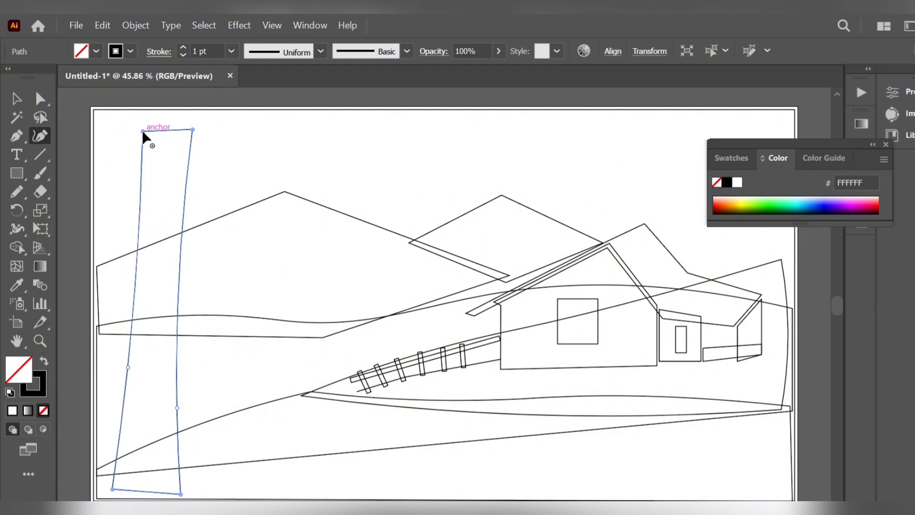
{"action": "left_click", "coordinate": [886, 143]}
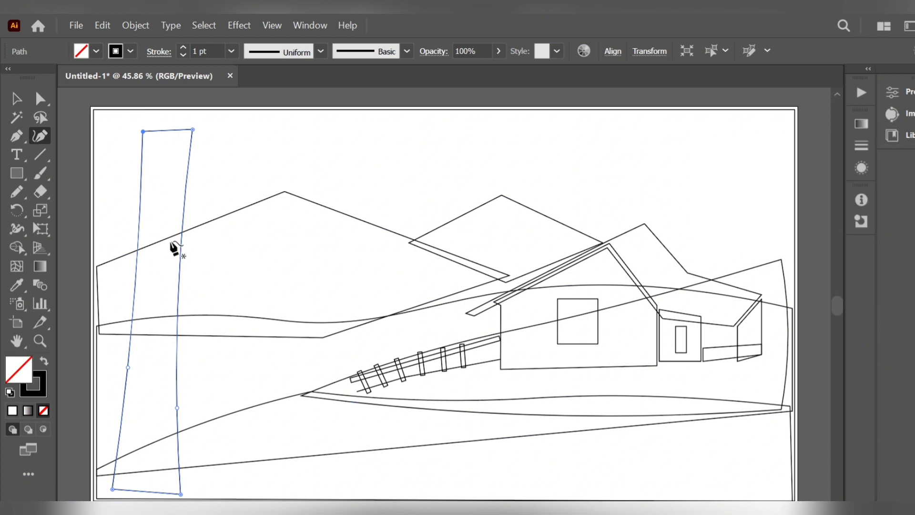
{"action": "left_click", "coordinate": [17, 136]}
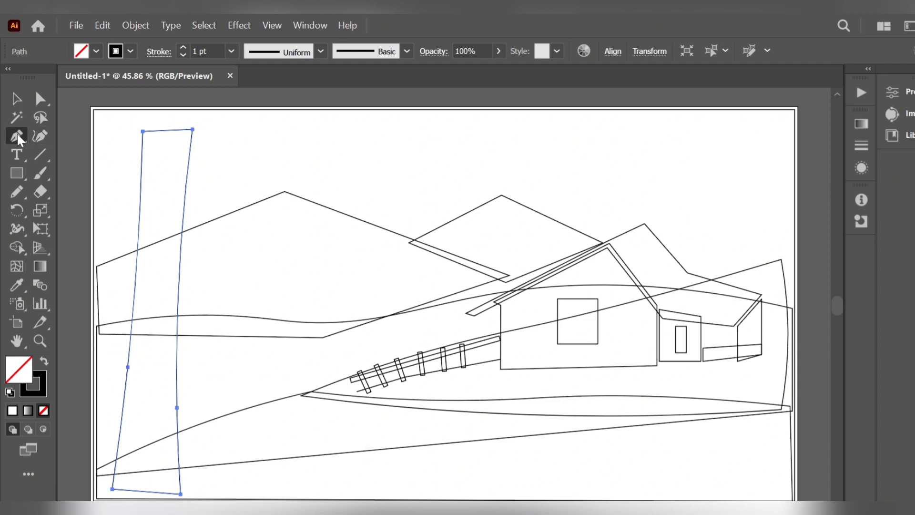
Draw the first zigzag palm leaves from the top-left across the trunk top
{"action": "left_click", "coordinate": [107, 116]}
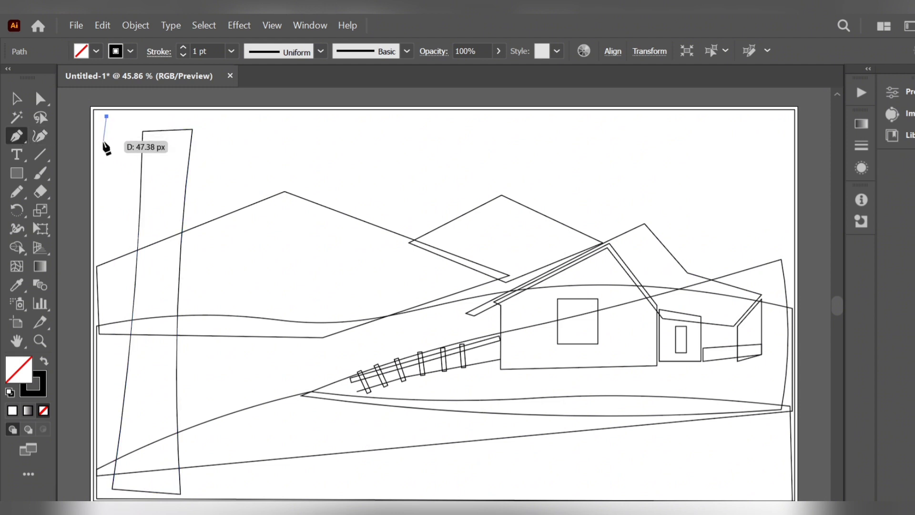
{"action": "left_click", "coordinate": [96, 147]}
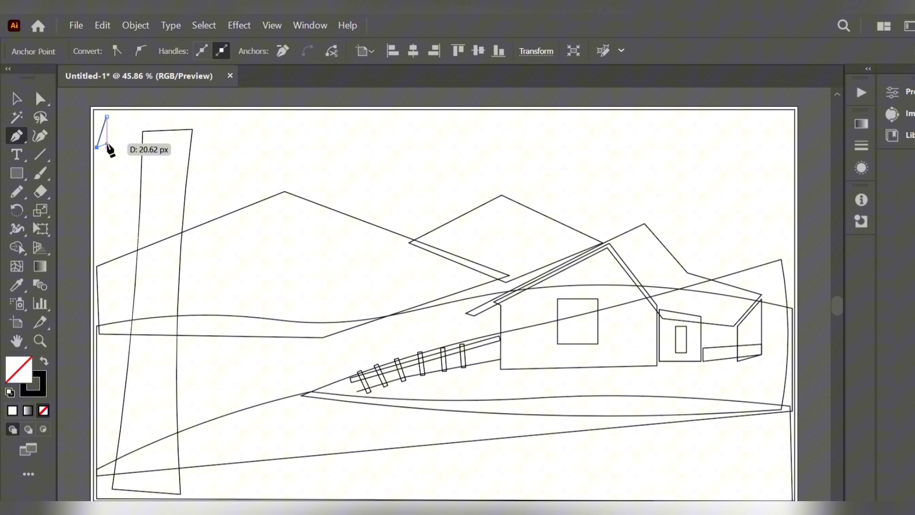
{"action": "left_click", "coordinate": [127, 124]}
{"action": "left_click", "coordinate": [115, 173]}
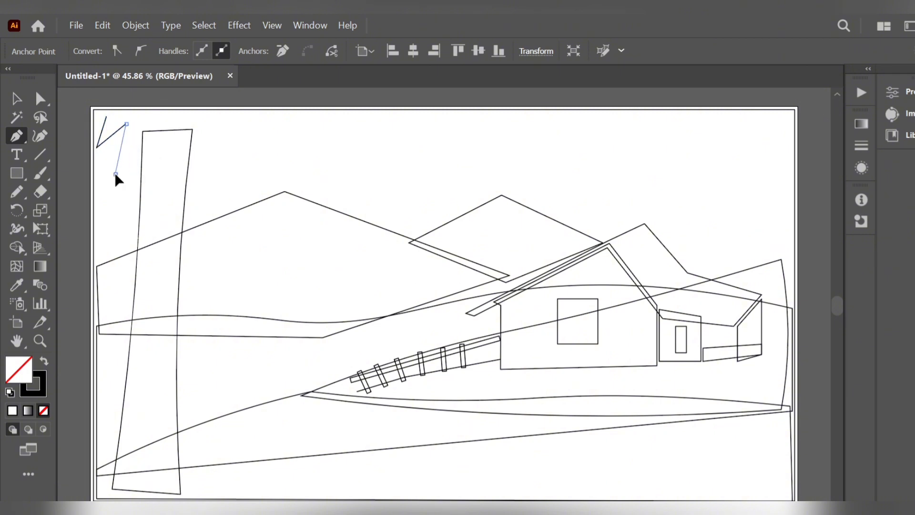
{"action": "left_click", "coordinate": [153, 127]}
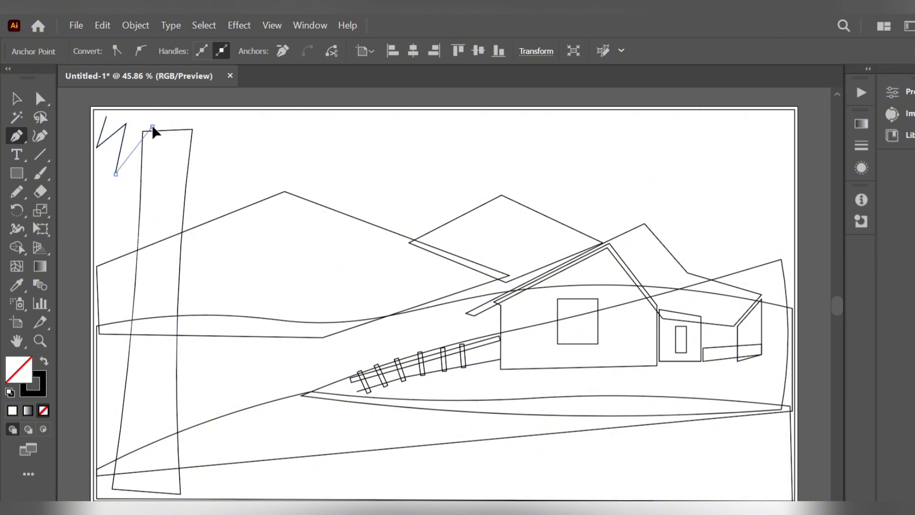
{"action": "left_click", "coordinate": [153, 191]}
{"action": "left_click", "coordinate": [176, 129]}
{"action": "left_click_drag", "start_coordinate": [175, 115], "coordinate": [172, 107]}
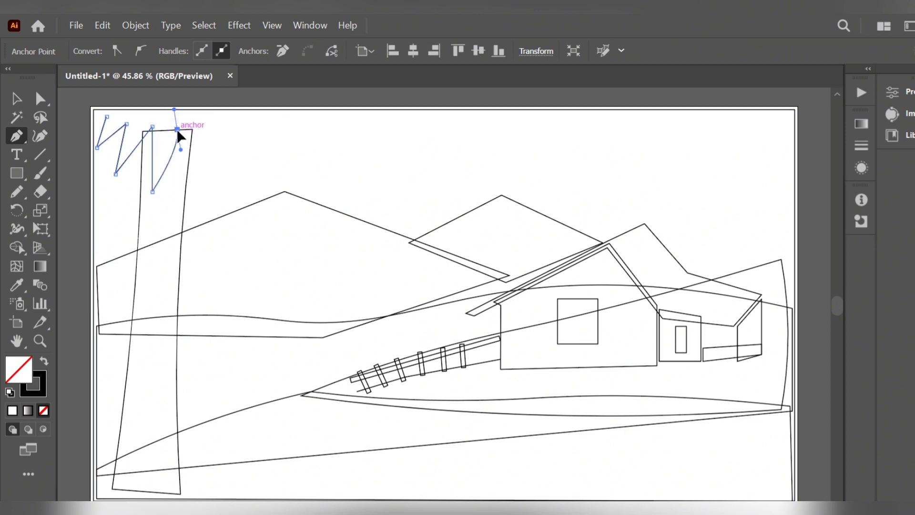
{"action": "left_click", "coordinate": [177, 129]}
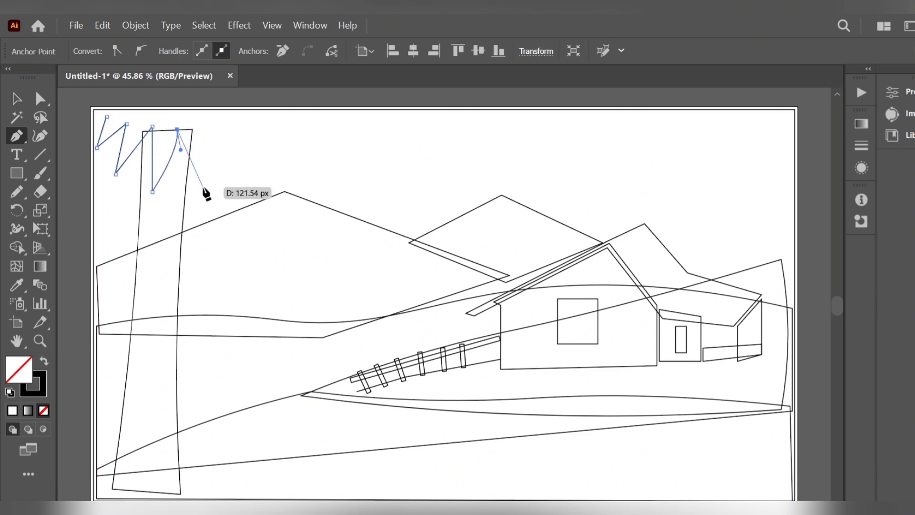
Add curved leaf tips toward the right and close the palm-leaf crown
{"action": "left_click", "coordinate": [208, 184]}
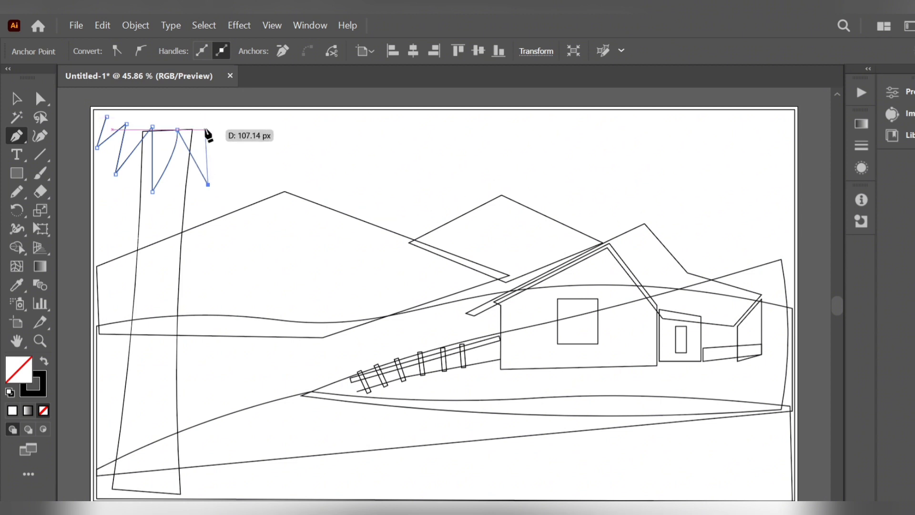
{"action": "mouse_move", "coordinate": [205, 130]}
{"action": "left_mouse_down"}
{"action": "mouse_move", "coordinate": [215, 121]}
{"action": "mouse_move", "coordinate": [215, 145]}
{"action": "mouse_move", "coordinate": [205, 130]}
{"action": "mouse_move", "coordinate": [221, 117]}
{"action": "left_mouse_up"}
{"action": "left_click", "coordinate": [221, 149]}
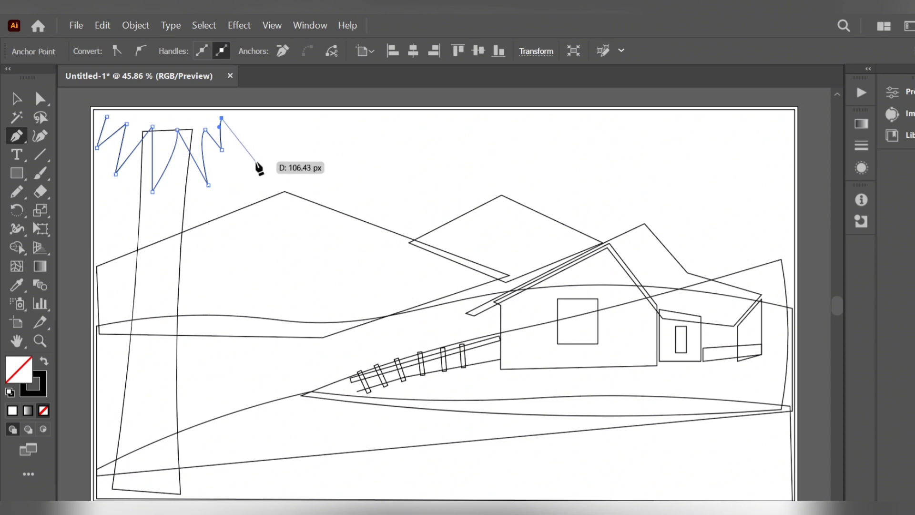
{"action": "left_click", "coordinate": [253, 166]}
{"action": "mouse_move", "coordinate": [253, 165]}
{"action": "left_mouse_down"}
{"action": "mouse_move", "coordinate": [267, 167]}
{"action": "mouse_move", "coordinate": [238, 117]}
{"action": "left_mouse_up"}
{"action": "left_click", "coordinate": [238, 117]}
{"action": "left_click", "coordinate": [240, 117]}
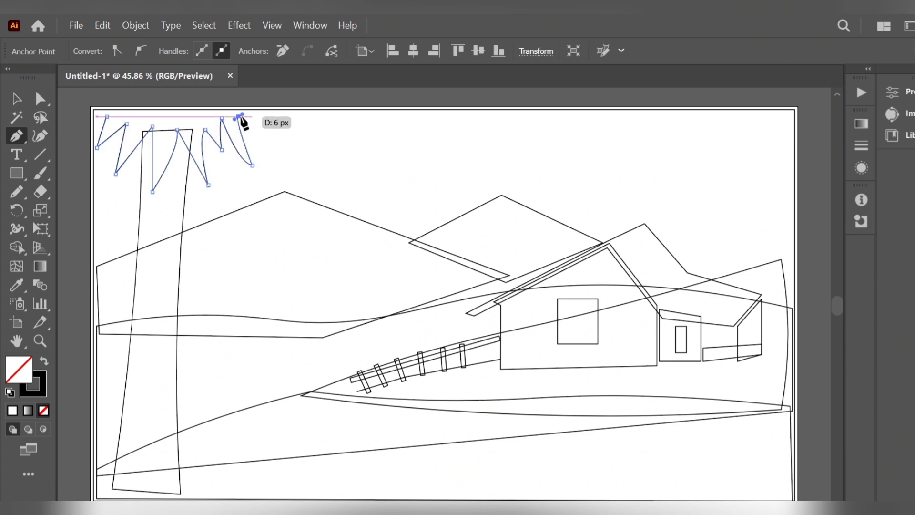
{"action": "left_click_drag", "start_coordinate": [238, 118], "coordinate": [259, 129]}
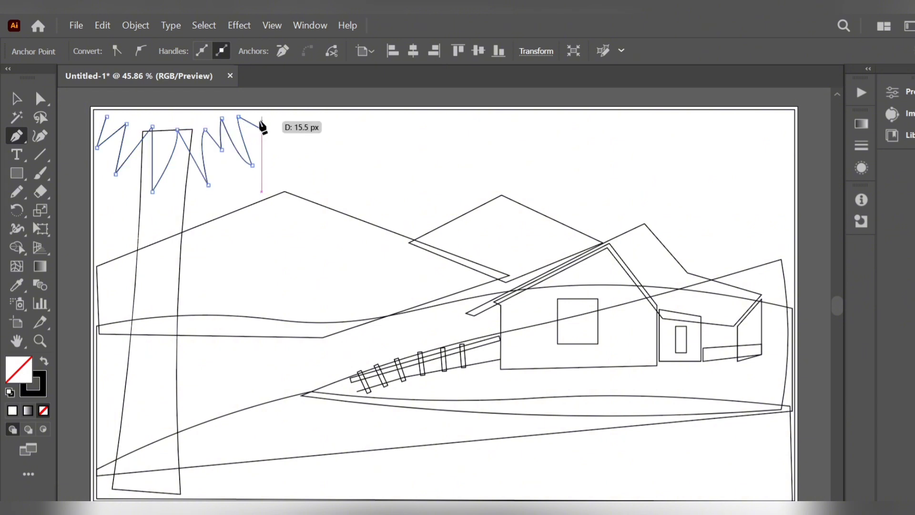
{"action": "left_click_drag", "start_coordinate": [260, 134], "coordinate": [253, 118]}
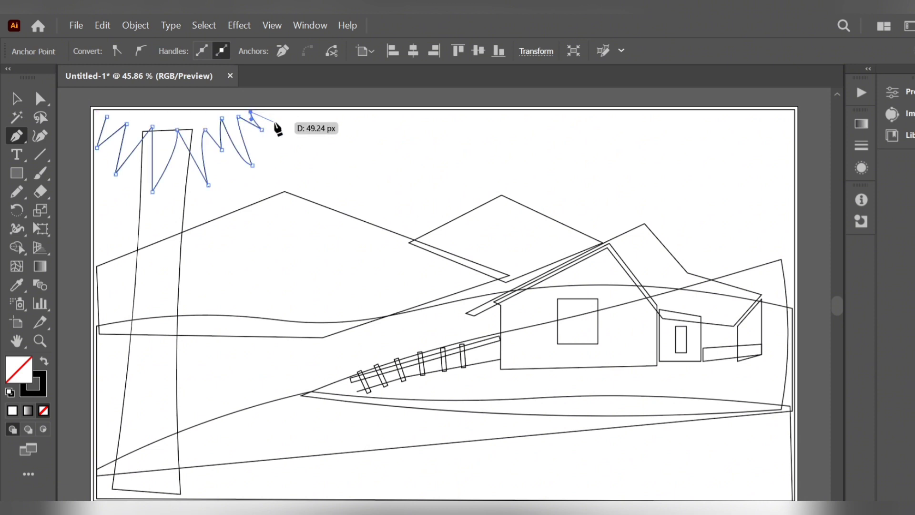
{"action": "left_click_drag", "start_coordinate": [262, 128], "coordinate": [284, 123]}
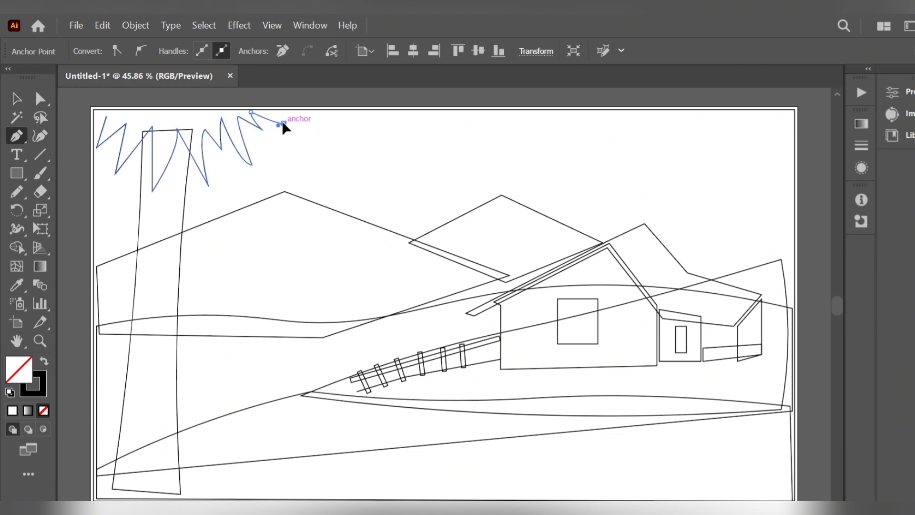
{"action": "mouse_move", "coordinate": [283, 123]}
{"action": "left_mouse_down"}
{"action": "mouse_move", "coordinate": [265, 110]}
{"action": "mouse_move", "coordinate": [108, 116]}
{"action": "left_mouse_up"}
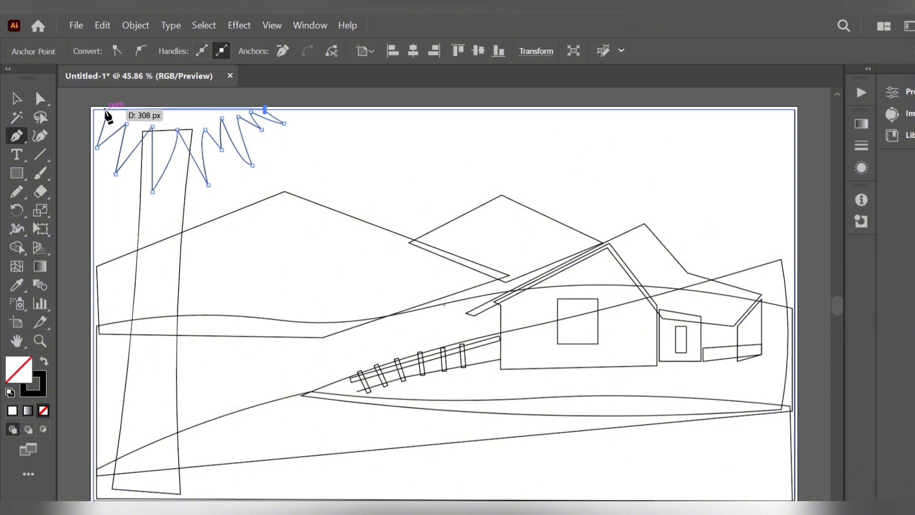
{"action": "left_click_drag", "start_coordinate": [108, 116], "coordinate": [111, 123]}
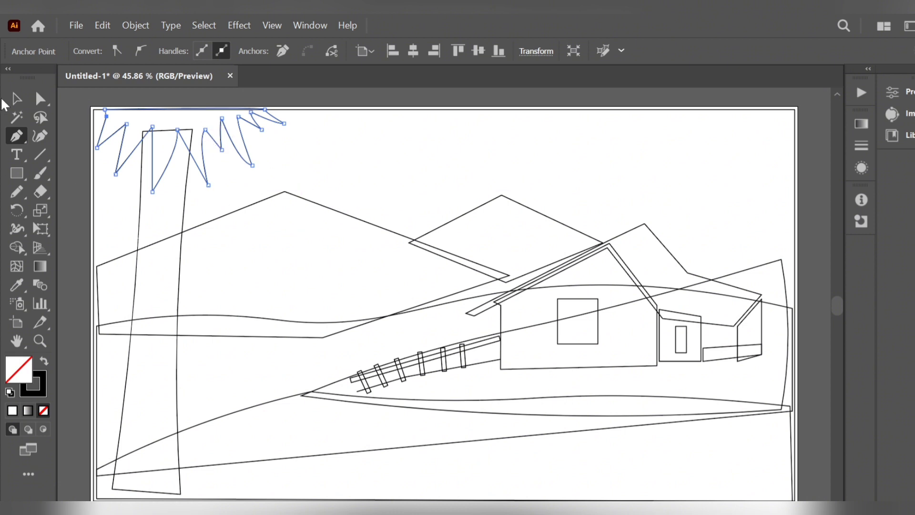
{"action": "left_click", "coordinate": [16, 102]}
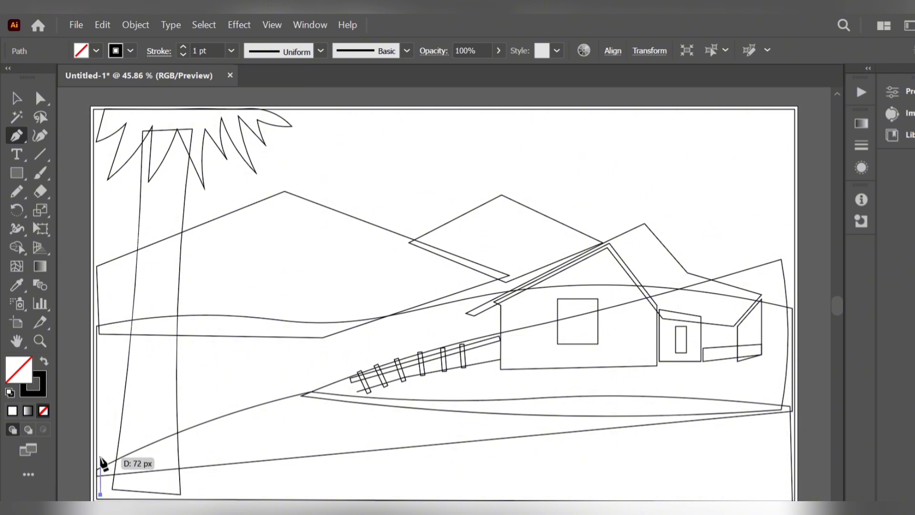
Draw the first rounded bumps of a bush at the bottom-left corner
{"action": "left_click", "coordinate": [101, 457]}
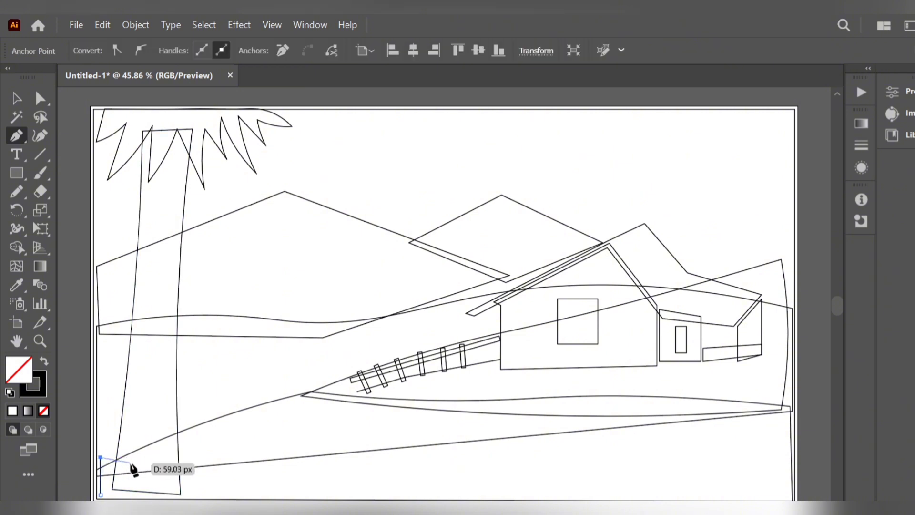
{"action": "mouse_move", "coordinate": [130, 463]}
{"action": "left_mouse_down"}
{"action": "mouse_move", "coordinate": [138, 496]}
{"action": "mouse_move", "coordinate": [148, 498]}
{"action": "left_mouse_up"}
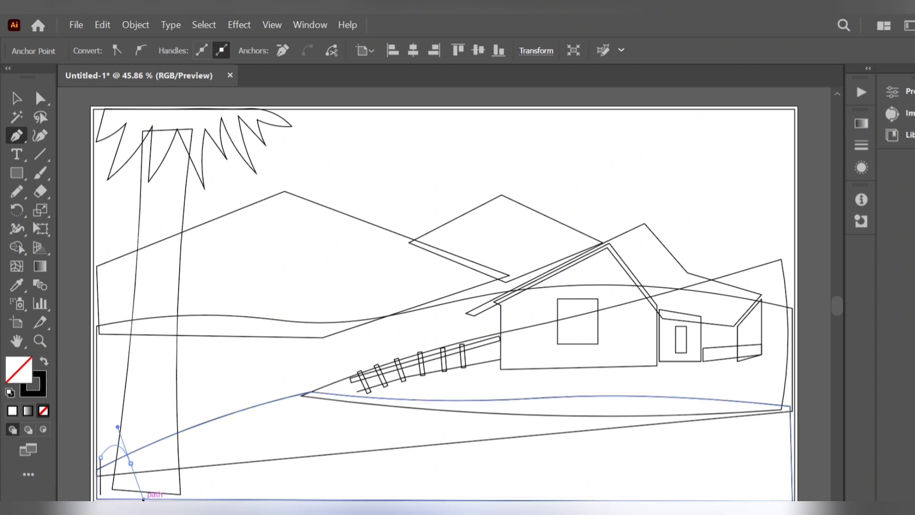
{"action": "left_click_drag", "start_coordinate": [147, 498], "coordinate": [143, 499]}
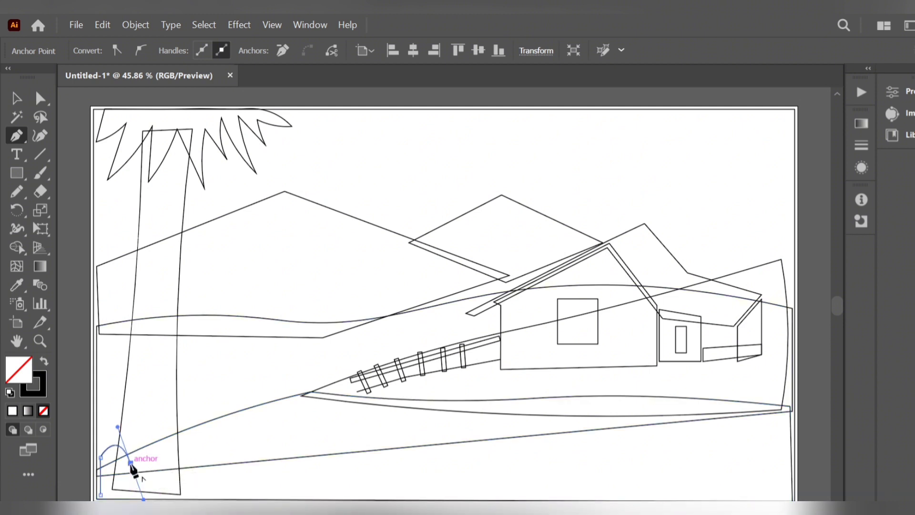
{"action": "left_click", "coordinate": [131, 463]}
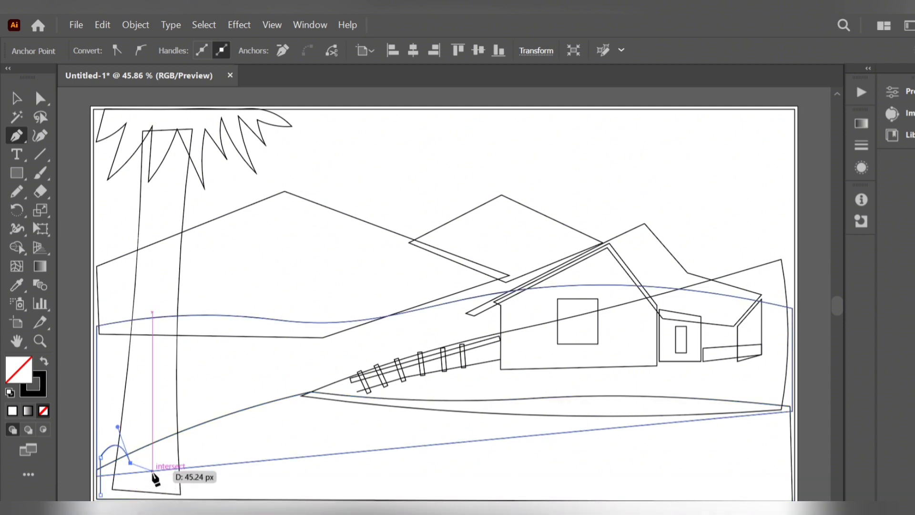
{"action": "mouse_move", "coordinate": [154, 471]}
{"action": "left_mouse_down"}
{"action": "mouse_move", "coordinate": [150, 499]}
{"action": "mouse_move", "coordinate": [171, 476]}
{"action": "mouse_move", "coordinate": [172, 495]}
{"action": "left_mouse_up"}
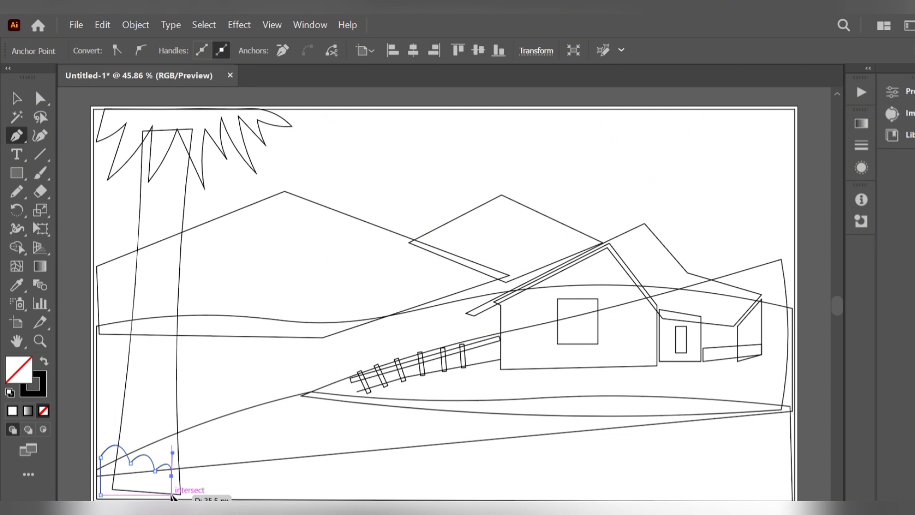
{"action": "left_click_drag", "start_coordinate": [173, 497], "coordinate": [101, 497]}
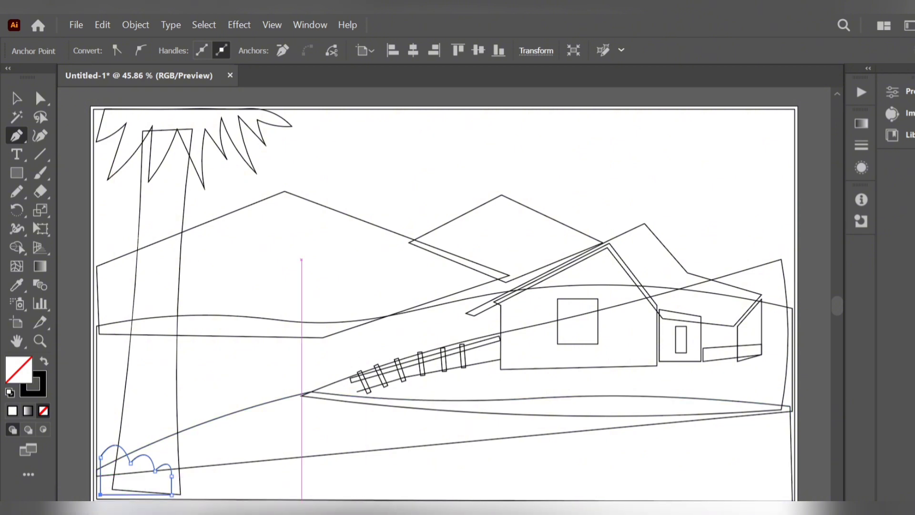
Add further scalloped bumps and a ground edge, closing the bush outline
{"action": "left_click", "coordinate": [172, 464]}
{"action": "left_click_drag", "start_coordinate": [188, 463], "coordinate": [200, 476]}
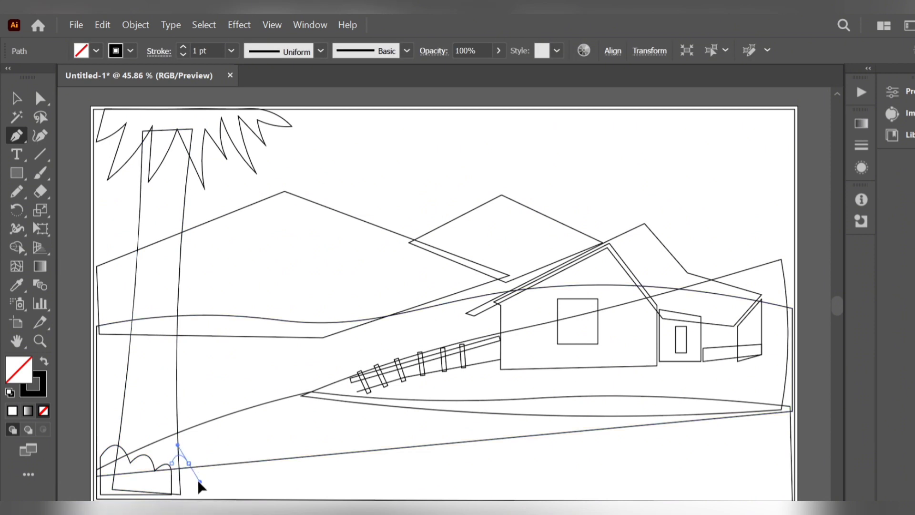
{"action": "mouse_move", "coordinate": [204, 479]}
{"action": "left_mouse_down"}
{"action": "mouse_move", "coordinate": [187, 463]}
{"action": "mouse_move", "coordinate": [227, 463]}
{"action": "mouse_move", "coordinate": [258, 499]}
{"action": "left_mouse_up"}
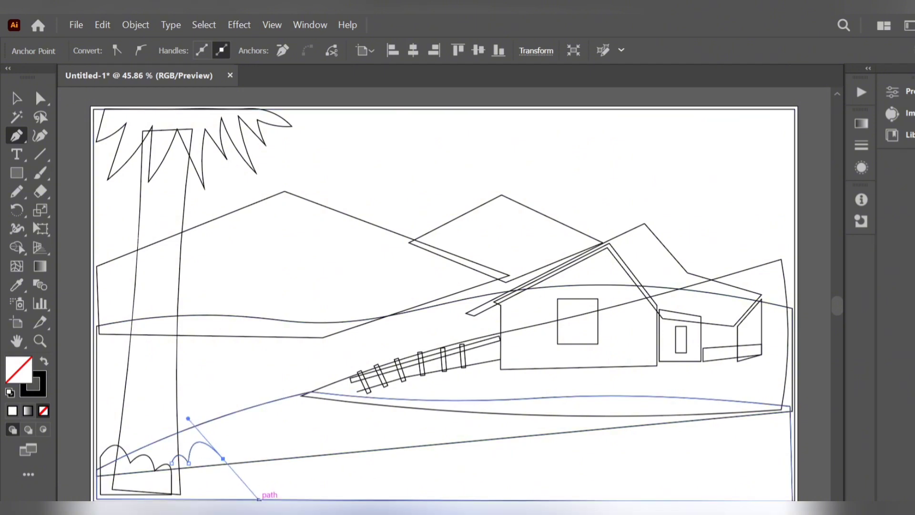
{"action": "left_click", "coordinate": [223, 459]}
{"action": "mouse_move", "coordinate": [244, 475]}
{"action": "left_mouse_down"}
{"action": "mouse_move", "coordinate": [244, 512]}
{"action": "mouse_move", "coordinate": [237, 494]}
{"action": "left_mouse_up"}
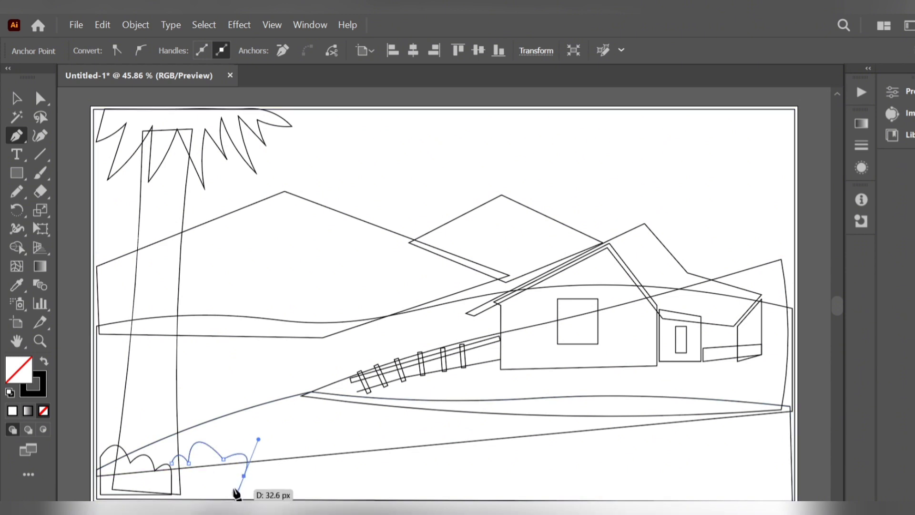
{"action": "left_click_drag", "start_coordinate": [237, 493], "coordinate": [222, 498]}
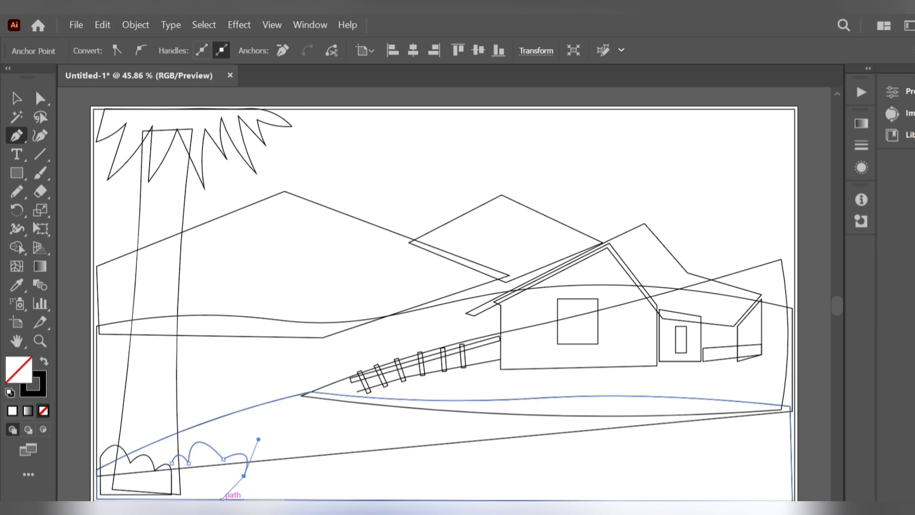
{"action": "left_click", "coordinate": [227, 499]}
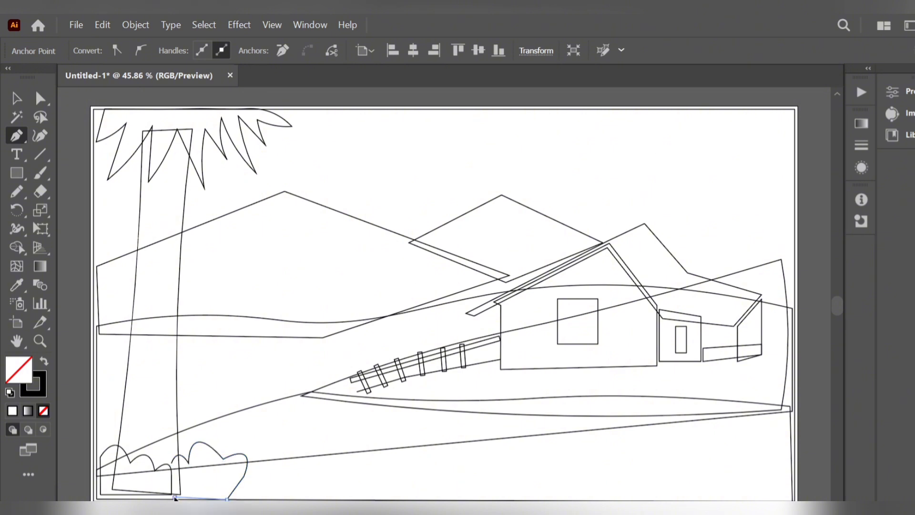
{"action": "left_click_drag", "start_coordinate": [174, 497], "coordinate": [176, 469]}
{"action": "left_click", "coordinate": [171, 462]}
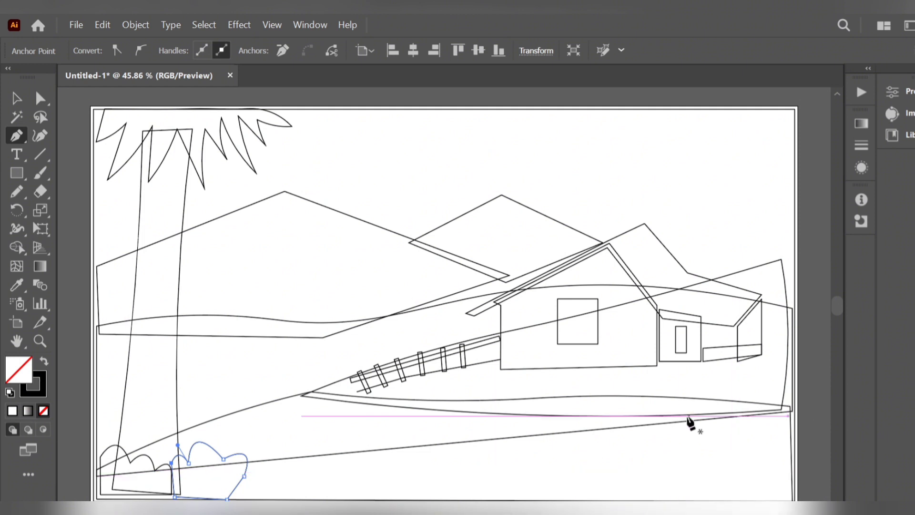
Start the bush outline at the lower right with its first curved, sharply pointed lobes
{"action": "left_click", "coordinate": [783, 436]}
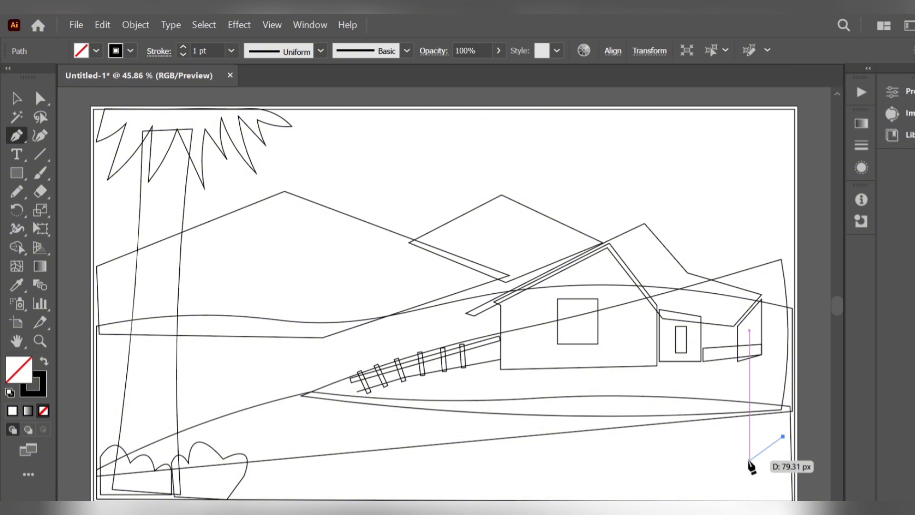
{"action": "left_click", "coordinate": [750, 458], "text": "ctrl"}
{"action": "left_click_drag", "start_coordinate": [751, 458], "coordinate": [740, 475]}
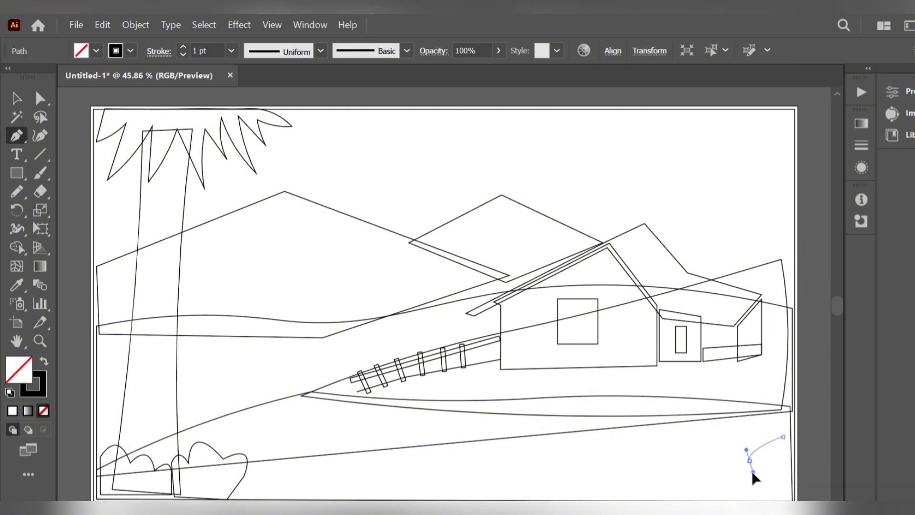
{"action": "left_click", "coordinate": [739, 481], "text": "ctrl"}
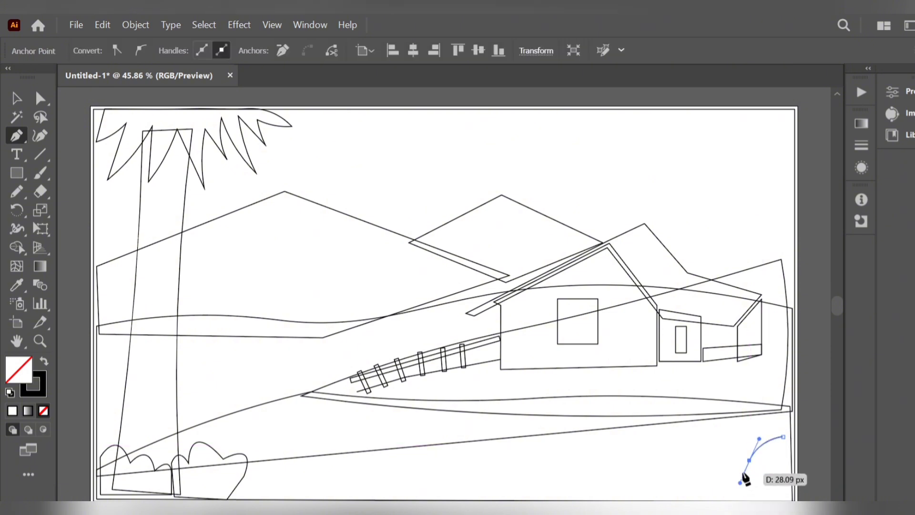
{"action": "left_click", "coordinate": [749, 460]}
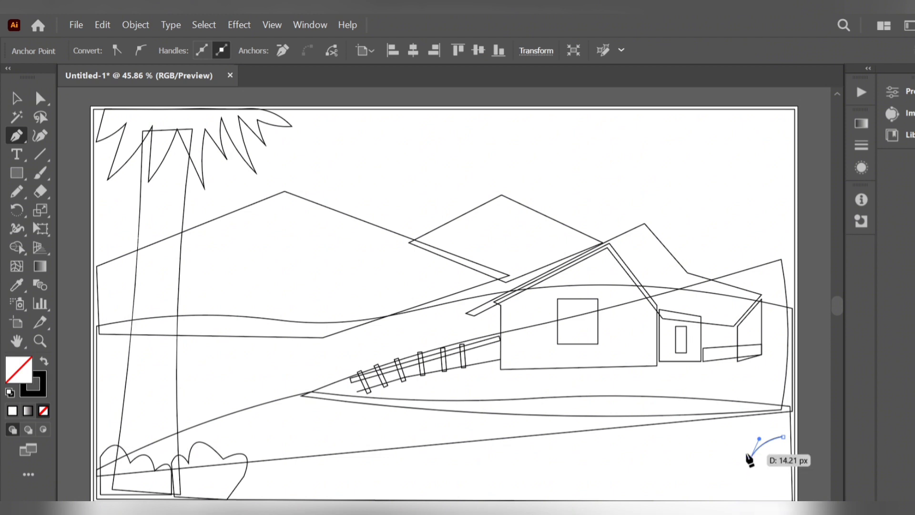
{"action": "left_click", "coordinate": [730, 436]}
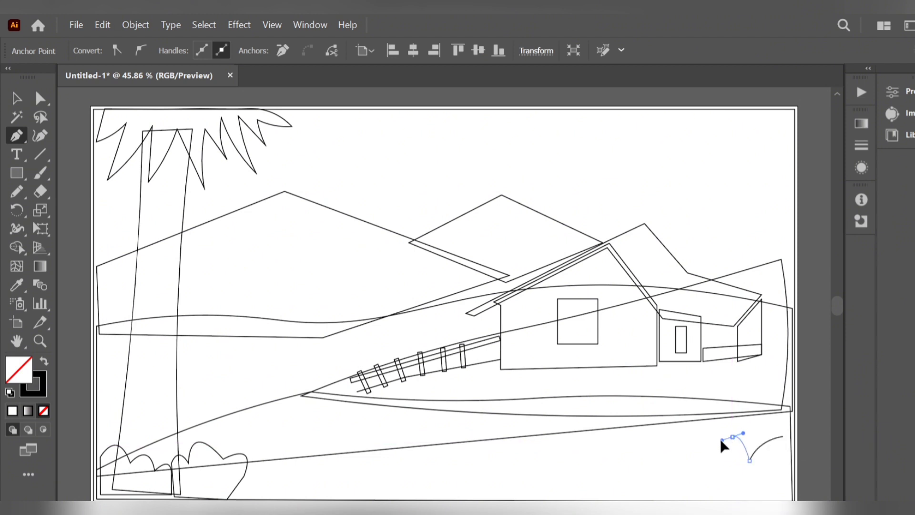
{"action": "left_click_drag", "start_coordinate": [732, 437], "coordinate": [734, 444]}
{"action": "left_click", "coordinate": [733, 437]}
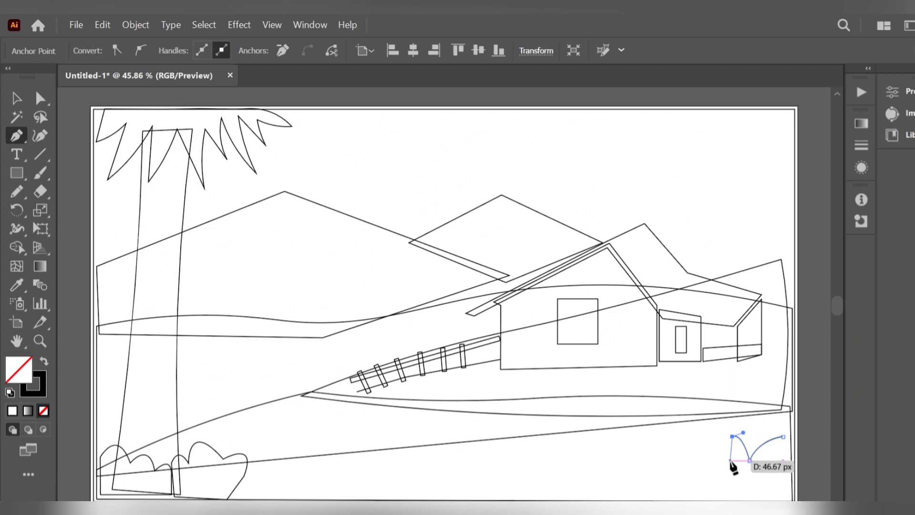
{"action": "left_click_drag", "start_coordinate": [730, 461], "coordinate": [743, 472]}
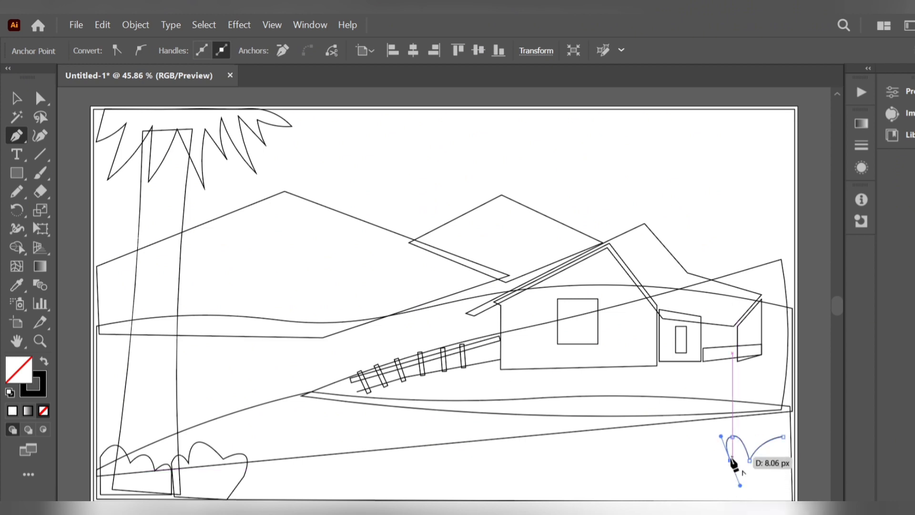
Add scalloped lobes down the left side, a bottom-right corner anchor, and close the bush
{"action": "left_click", "coordinate": [730, 461]}
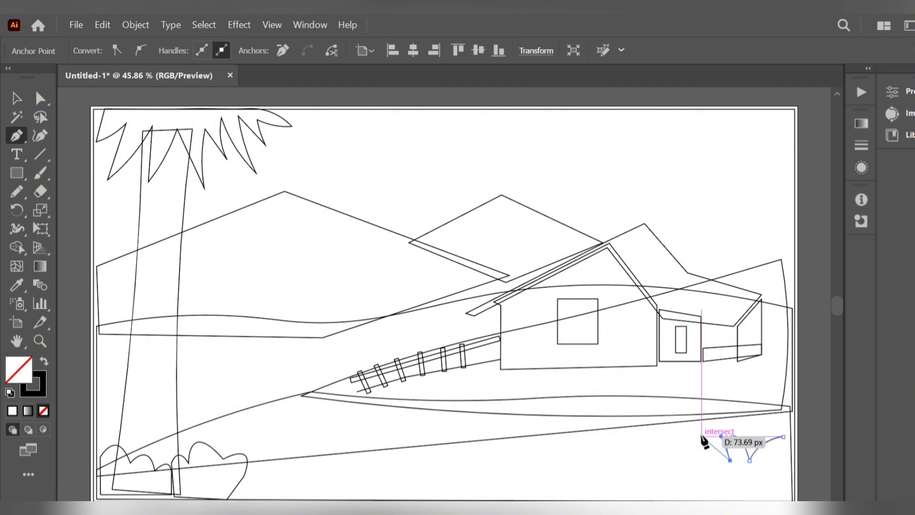
{"action": "left_click", "coordinate": [701, 436]}
{"action": "mouse_move", "coordinate": [703, 445]}
{"action": "left_mouse_down"}
{"action": "mouse_move", "coordinate": [711, 466]}
{"action": "mouse_move", "coordinate": [695, 457]}
{"action": "left_mouse_up"}
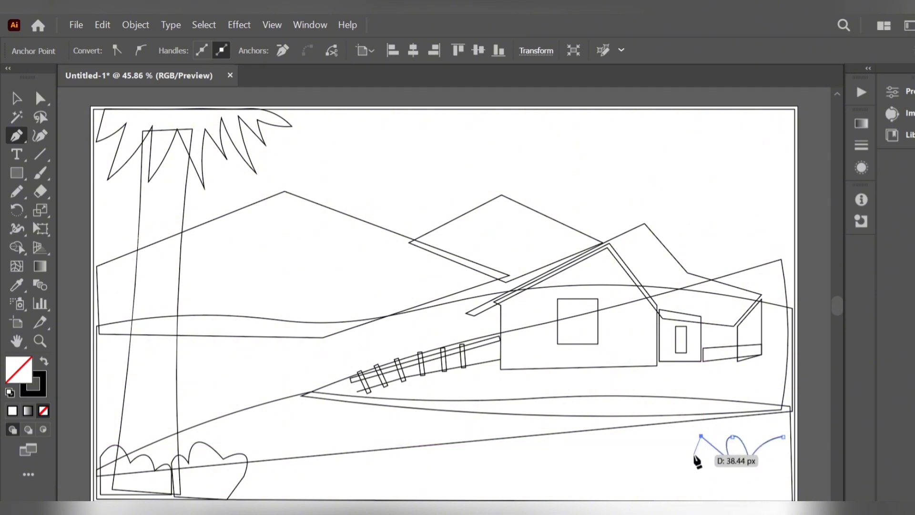
{"action": "left_click", "coordinate": [697, 460]}
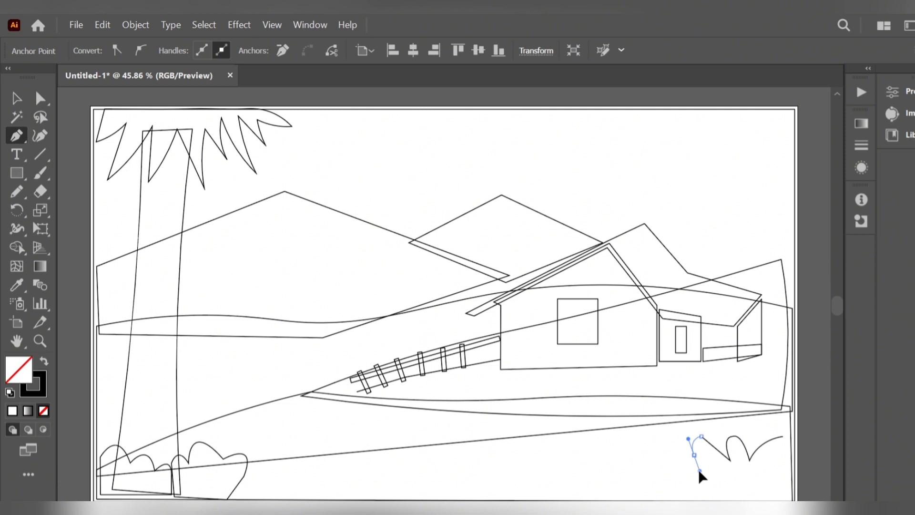
{"action": "mouse_move", "coordinate": [699, 469]}
{"action": "left_mouse_down"}
{"action": "mouse_move", "coordinate": [715, 475]}
{"action": "mouse_move", "coordinate": [675, 460]}
{"action": "mouse_move", "coordinate": [672, 473]}
{"action": "left_mouse_up"}
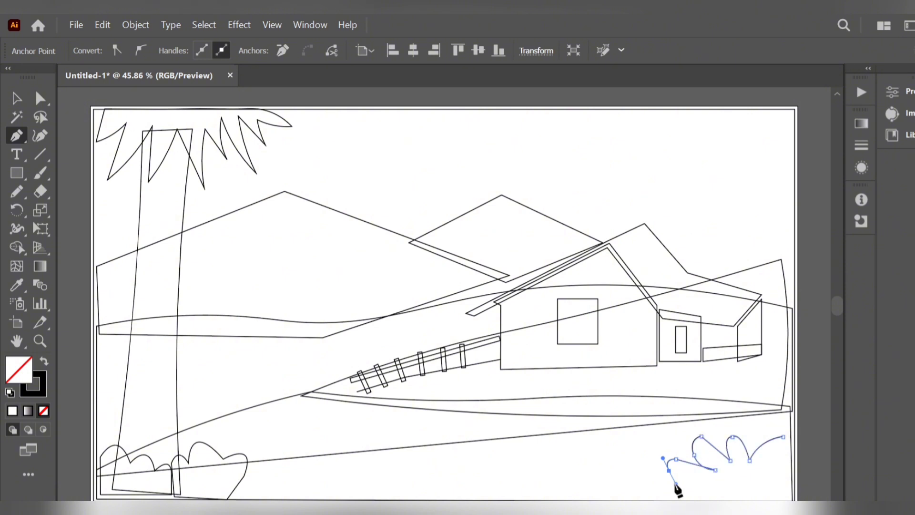
{"action": "left_click_drag", "start_coordinate": [669, 471], "coordinate": [669, 485]}
{"action": "mouse_move", "coordinate": [669, 489]}
{"action": "left_mouse_down"}
{"action": "mouse_move", "coordinate": [680, 484]}
{"action": "mouse_move", "coordinate": [681, 492]}
{"action": "mouse_move", "coordinate": [663, 485]}
{"action": "mouse_move", "coordinate": [669, 496]}
{"action": "mouse_move", "coordinate": [683, 489]}
{"action": "mouse_move", "coordinate": [692, 498]}
{"action": "mouse_move", "coordinate": [675, 497]}
{"action": "left_mouse_up"}
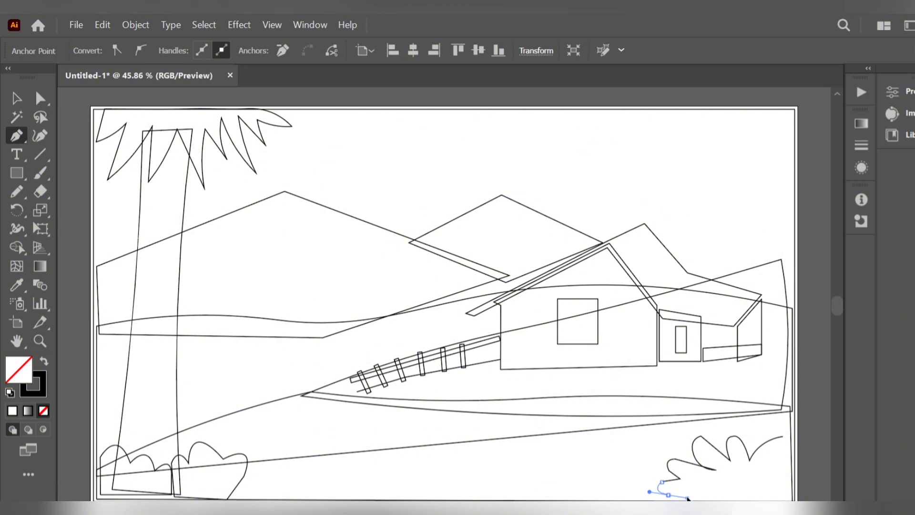
{"action": "left_click_drag", "start_coordinate": [674, 497], "coordinate": [689, 496]}
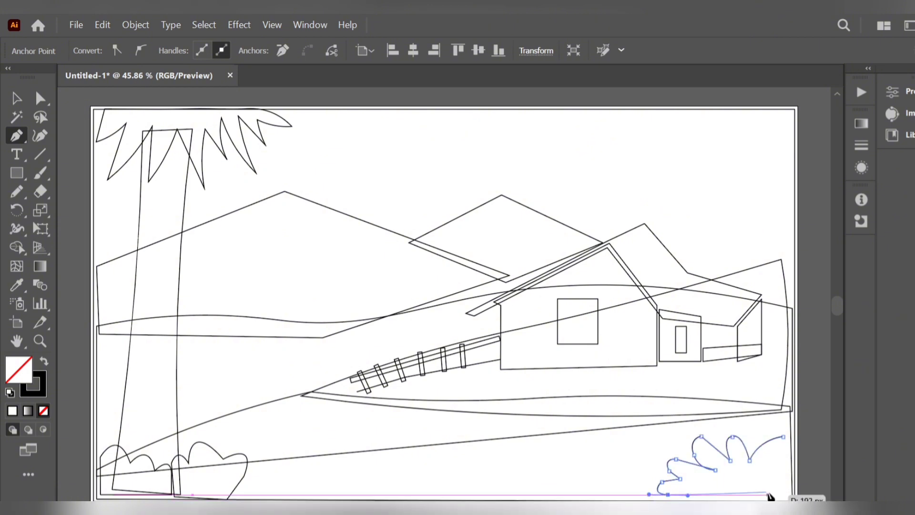
{"action": "left_click", "coordinate": [788, 496]}
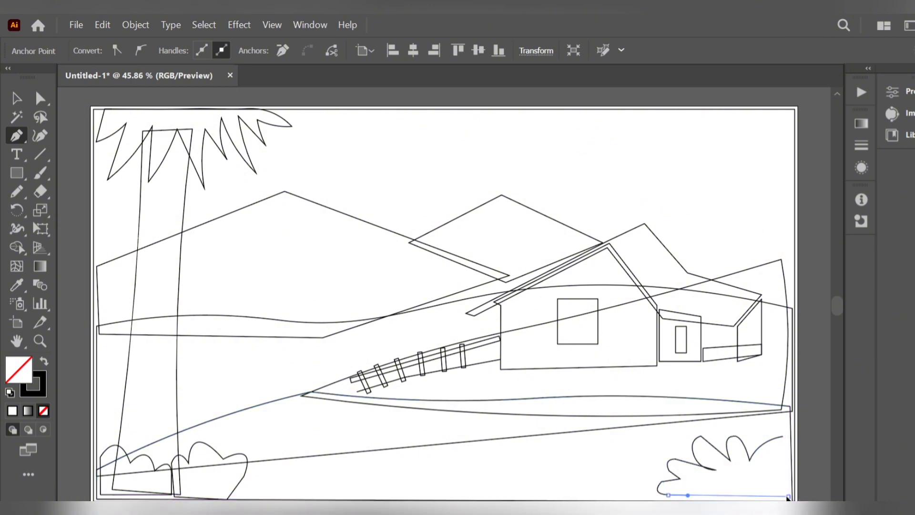
{"action": "left_click", "coordinate": [784, 436]}
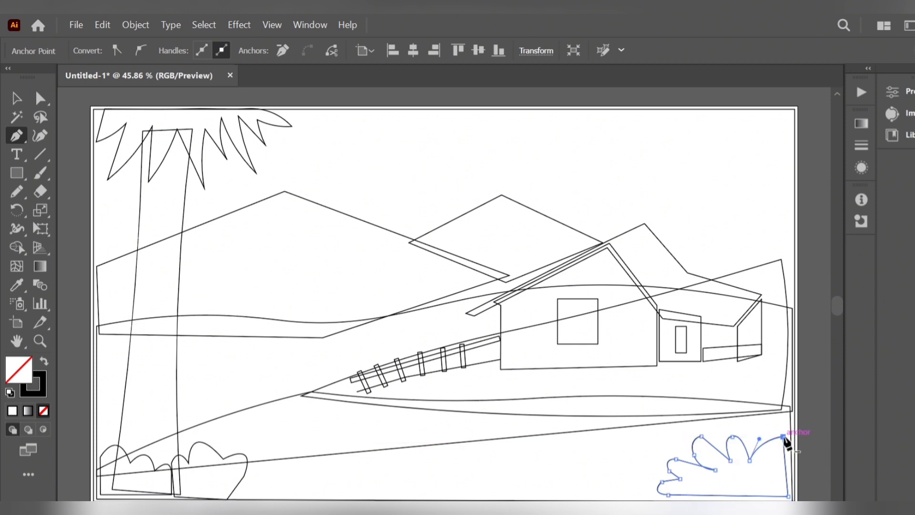
{"action": "left_click", "coordinate": [16, 98]}
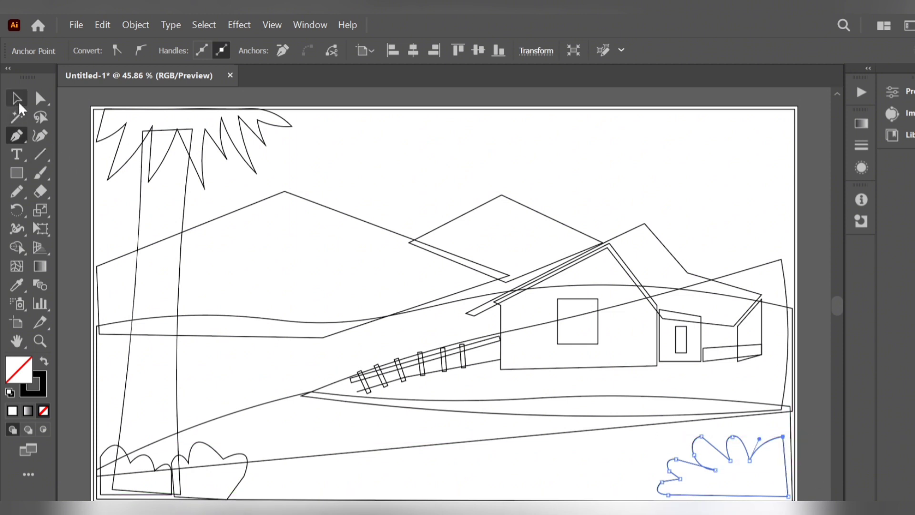
Place the bottom-edge bush and thin pine trunk rectangles, then close the Color panel and deselect
{"action": "left_click", "coordinate": [551, 490]}
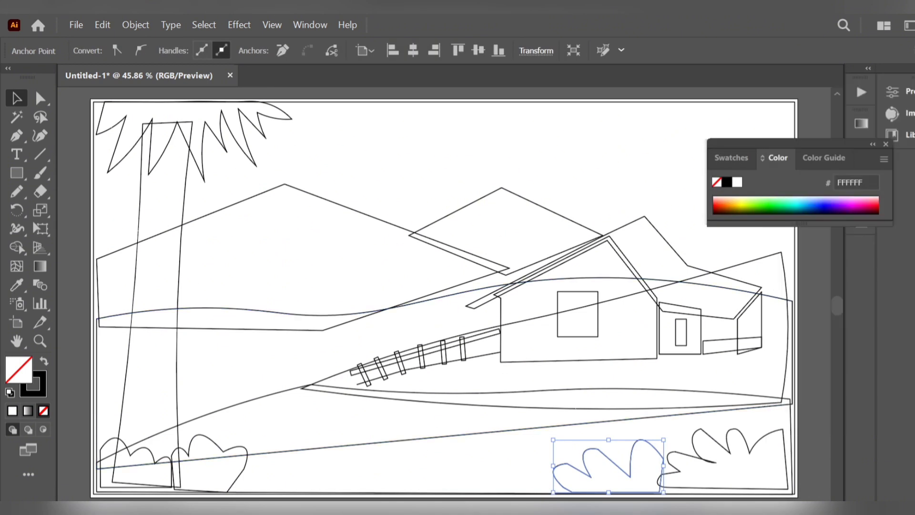
{"action": "left_click", "coordinate": [886, 144]}
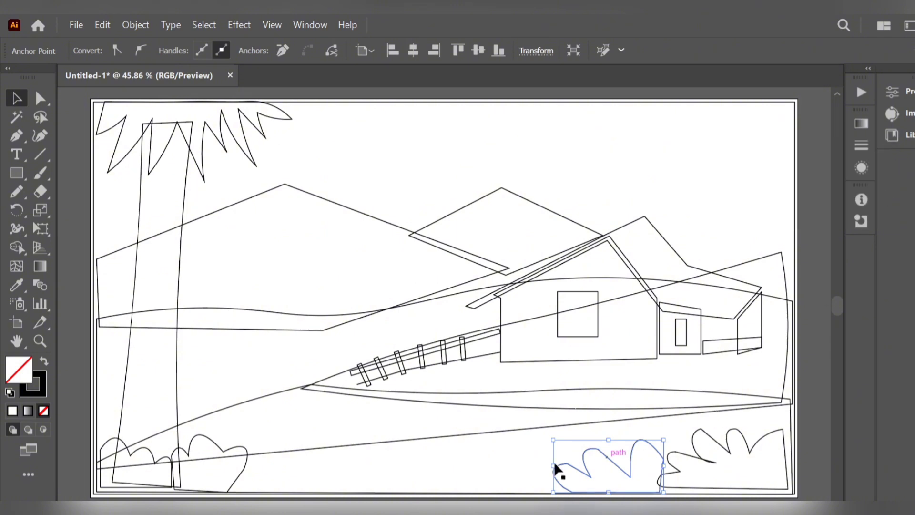
{"action": "left_click", "coordinate": [490, 470]}
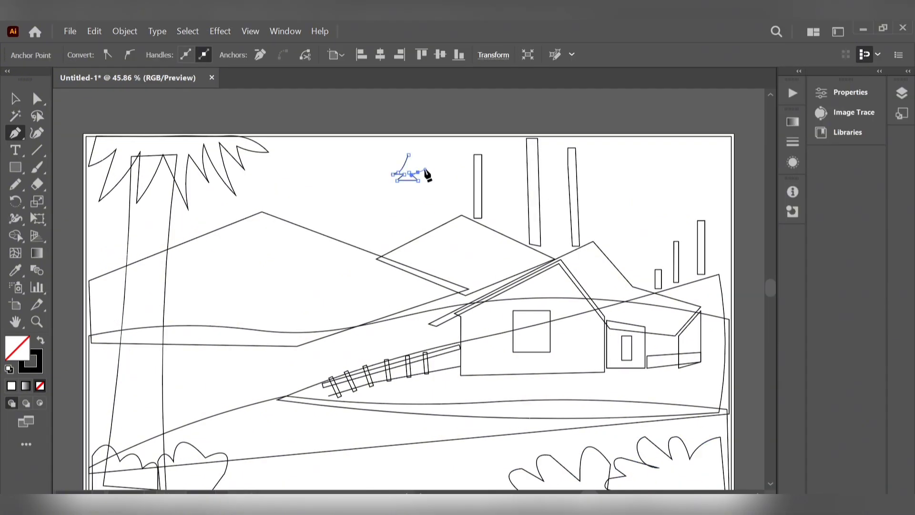
Shape a small pointed pine-tree tier with stepped sides near the top of the sky
{"action": "left_click_drag", "start_coordinate": [424, 170], "coordinate": [425, 170]}
{"action": "left_click_drag", "start_coordinate": [423, 151], "coordinate": [401, 136]}
{"action": "mouse_move", "coordinate": [401, 135]}
{"action": "left_mouse_down"}
{"action": "mouse_move", "coordinate": [413, 143]}
{"action": "mouse_move", "coordinate": [408, 131]}
{"action": "left_mouse_up"}
{"action": "key", "text": "v"}
{"action": "left_click", "coordinate": [302, 173]}
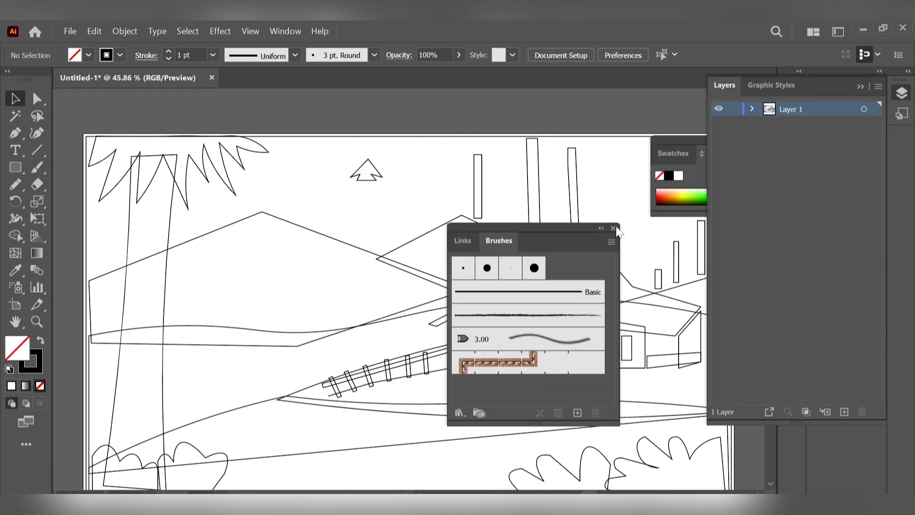
Close the Brushes and Color panels, collapse Layers, and select the new tree tier
{"action": "left_click", "coordinate": [613, 228]}
{"action": "left_click", "coordinate": [861, 87]}
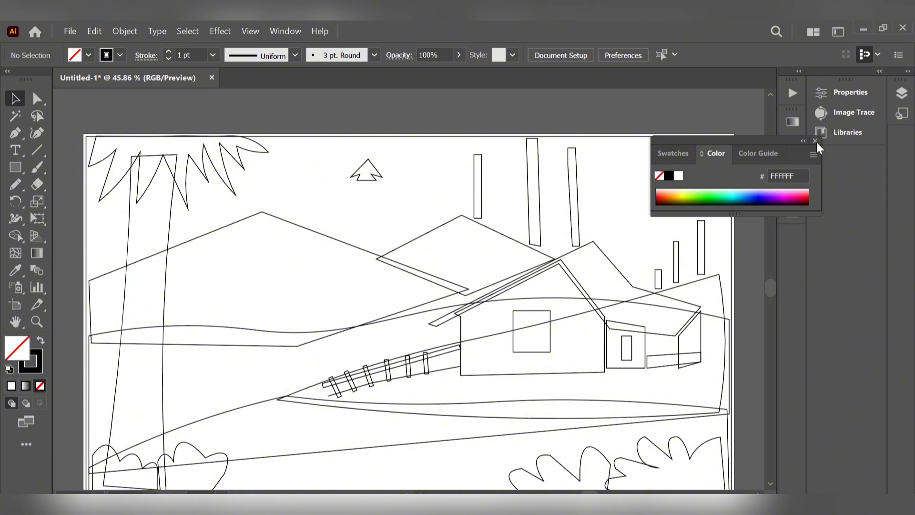
{"action": "left_click", "coordinate": [816, 141]}
{"action": "left_click", "coordinate": [378, 180]}
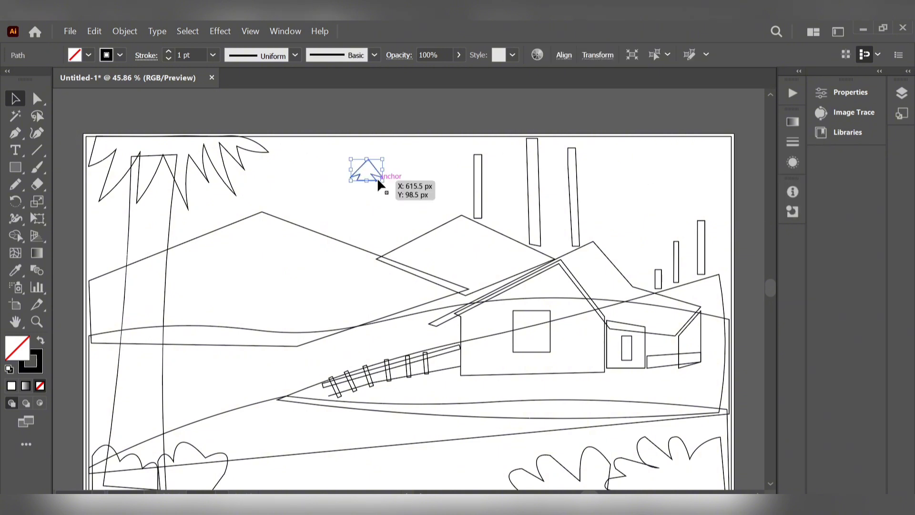
Paste a copy of the tree tier onto the first trunk, undoing accidental moves of the mountain
{"action": "key", "text": "ctrl+v"}
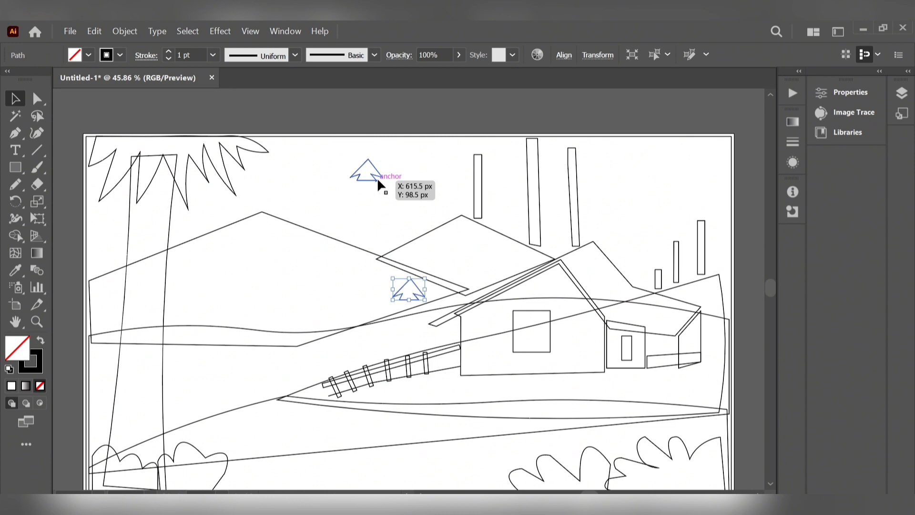
{"action": "left_click_drag", "start_coordinate": [378, 181], "coordinate": [489, 159]}
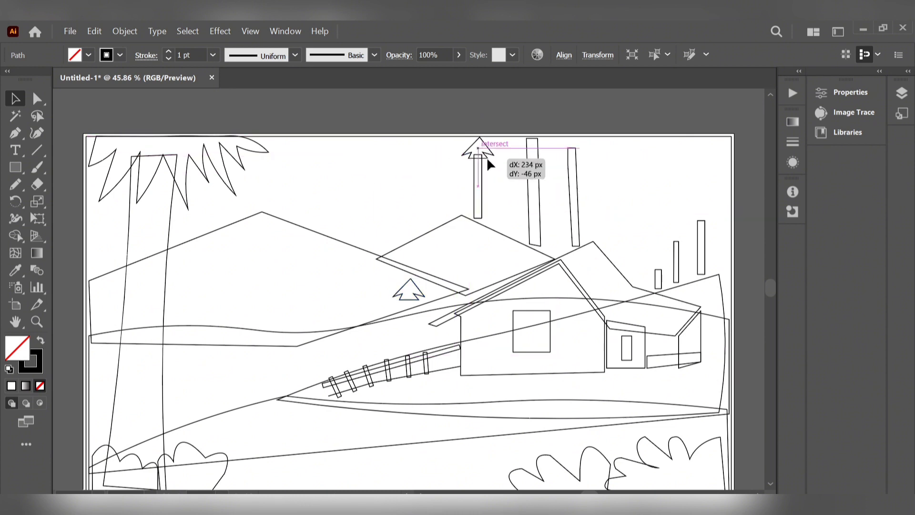
{"action": "left_click_drag", "start_coordinate": [487, 156], "coordinate": [487, 156]}
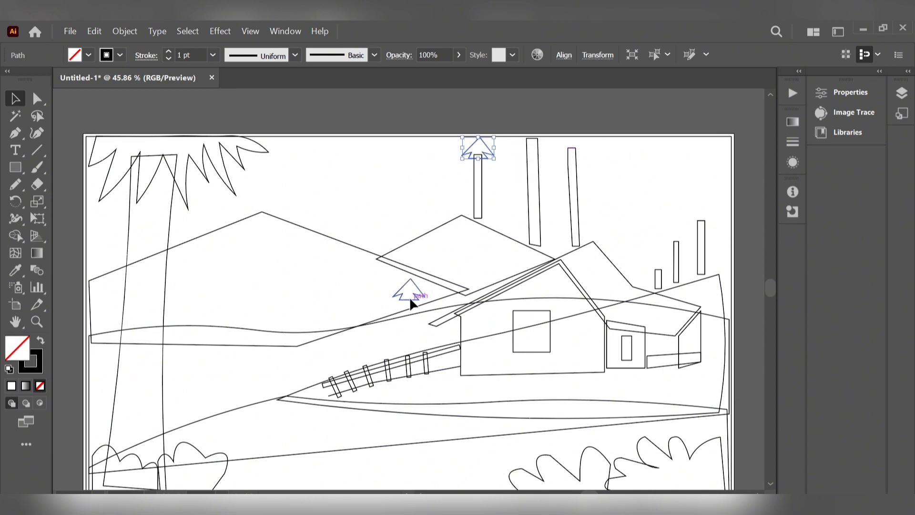
{"action": "left_click_drag", "start_coordinate": [411, 299], "coordinate": [477, 178]}
{"action": "key", "text": "ctrl+z"}
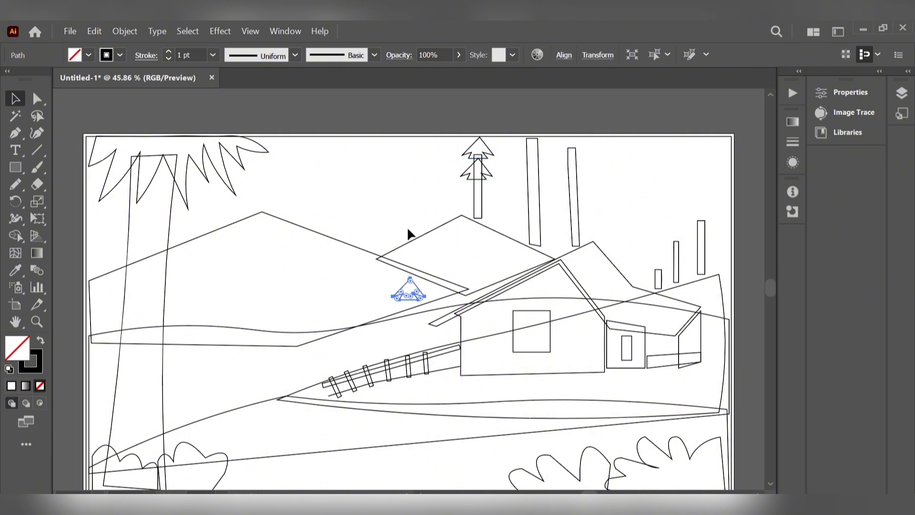
{"action": "mouse_move", "coordinate": [426, 300]}
{"action": "left_mouse_down"}
{"action": "mouse_move", "coordinate": [452, 312]}
{"action": "mouse_move", "coordinate": [486, 208]}
{"action": "left_mouse_up"}
{"action": "key", "text": "ctrl+z"}
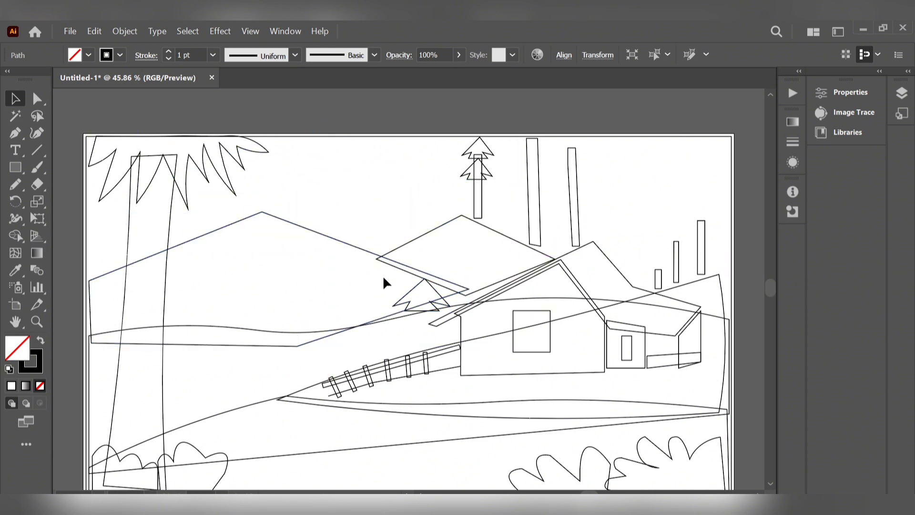
{"action": "left_click", "coordinate": [384, 281]}
Move the small triangle up onto the trunk's top, nudging it left to align the tip
{"action": "mouse_move", "coordinate": [430, 288]}
{"action": "left_mouse_down"}
{"action": "mouse_move", "coordinate": [481, 182]}
{"action": "mouse_move", "coordinate": [487, 192]}
{"action": "mouse_move", "coordinate": [482, 183]}
{"action": "left_mouse_up"}
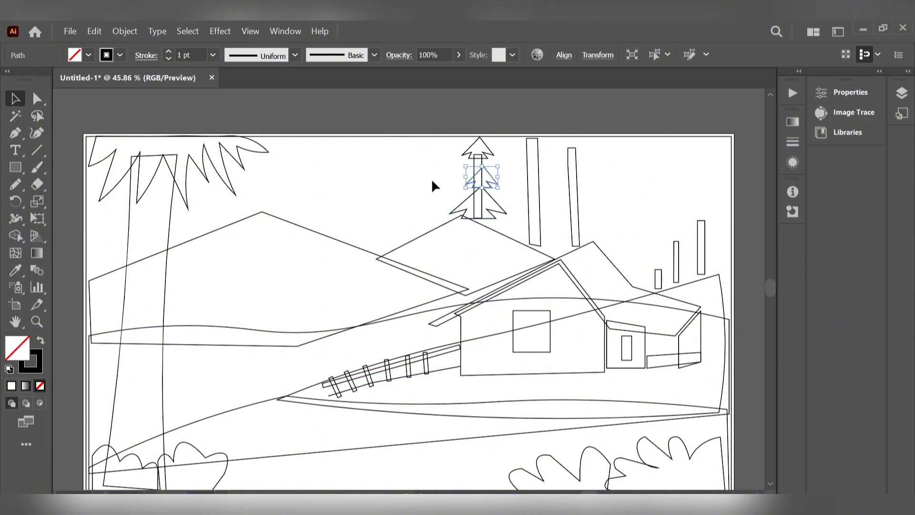
{"action": "left_click", "coordinate": [445, 198]}
{"action": "left_click", "coordinate": [474, 187]}
{"action": "key", "text": "Left"}
{"action": "key", "text": "Left"}
{"action": "key", "text": "Left"}
{"action": "key", "text": "Left"}
{"action": "key", "text": "Left"}
{"action": "key", "text": "Left"}
{"action": "key", "text": "Left"}
{"action": "key", "text": "Left"}
{"action": "key", "text": "Left"}
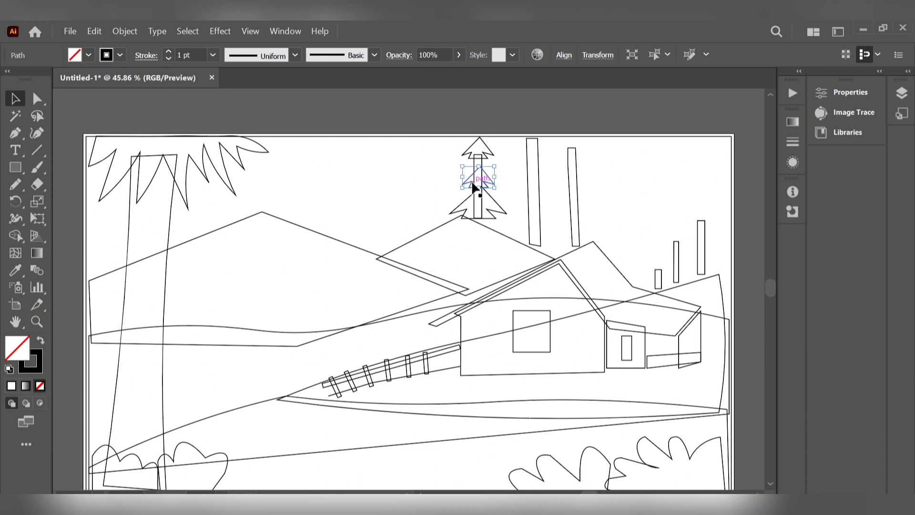
{"action": "key", "text": "Left"}
{"action": "key", "text": "Left"}
{"action": "key", "text": "Left"}
{"action": "left_click_drag", "start_coordinate": [479, 189], "coordinate": [481, 163]}
Nudge a first-pine triangle left and place a triangle copy atop the second post
{"action": "left_click", "coordinate": [349, 190]}
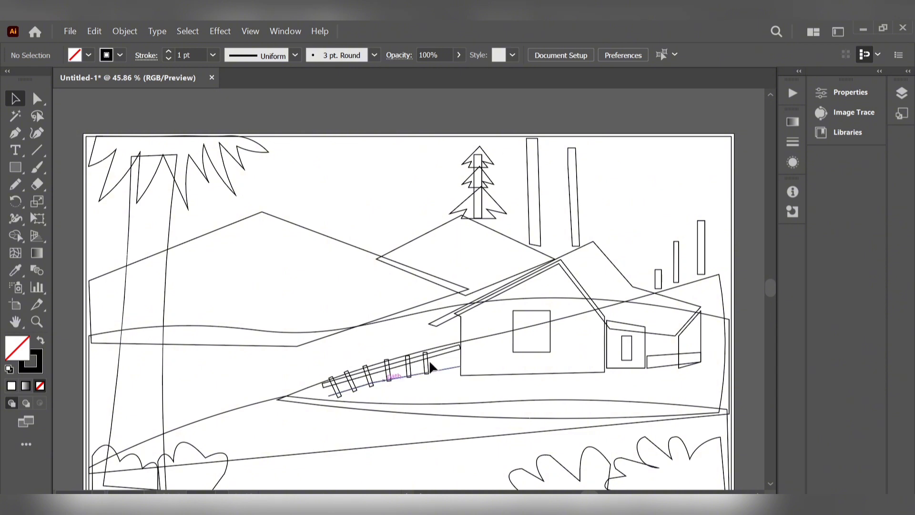
{"action": "left_click", "coordinate": [488, 212]}
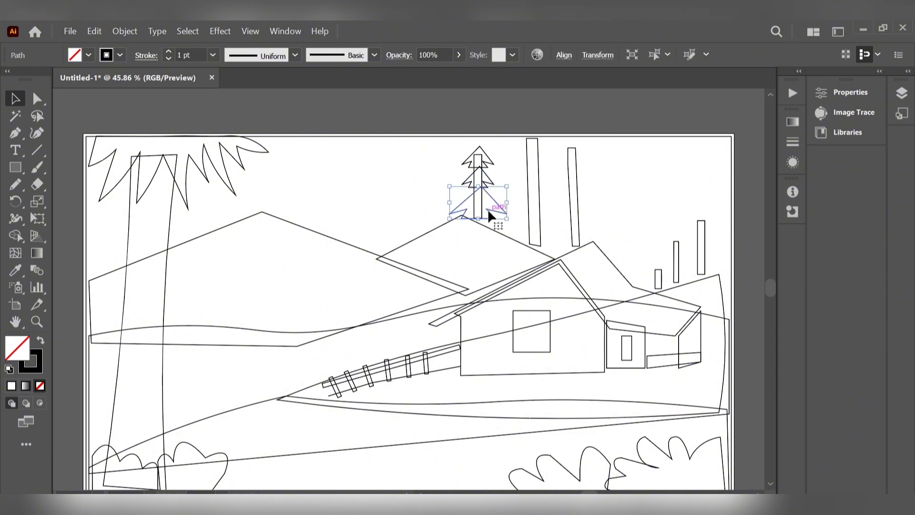
{"action": "key", "text": "Left"}
{"action": "key", "text": "Left"}
{"action": "key", "text": "Left"}
{"action": "key", "text": "Left"}
{"action": "key", "text": "Left"}
{"action": "key", "text": "Left"}
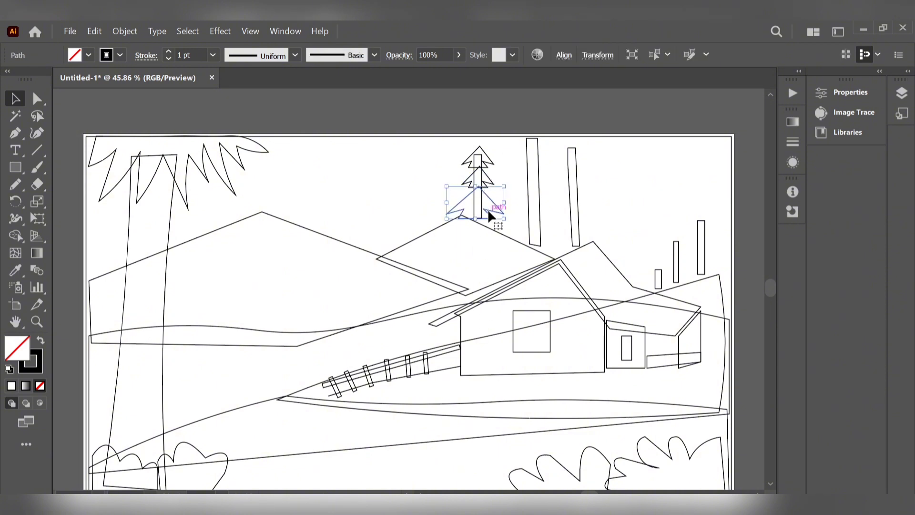
{"action": "left_click", "coordinate": [426, 146]}
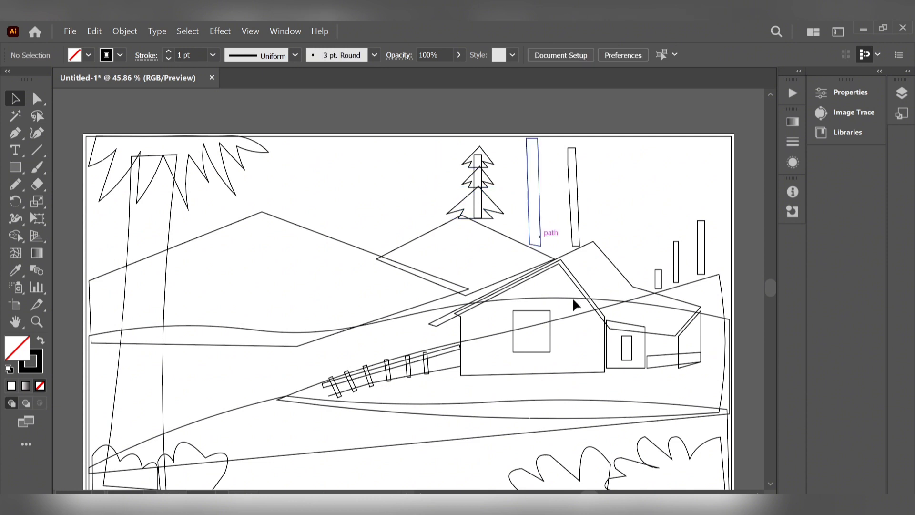
{"action": "left_click", "coordinate": [486, 164]}
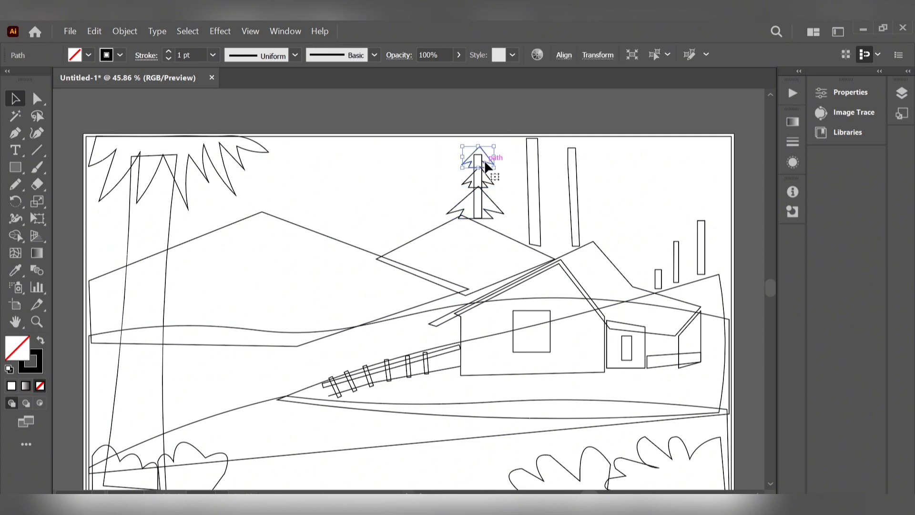
{"action": "mouse_move", "coordinate": [487, 164]}
{"action": "left_mouse_down"}
{"action": "mouse_move", "coordinate": [416, 295]}
{"action": "mouse_move", "coordinate": [541, 155]}
{"action": "left_mouse_up"}
{"action": "left_click", "coordinate": [452, 270]}
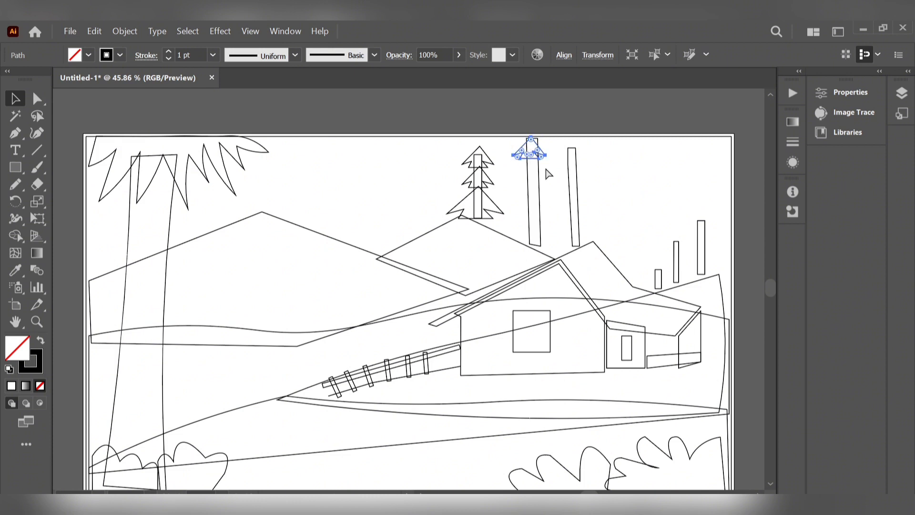
Paste and stack three more triangle copies down the second post, enlarging the middle one
{"action": "key", "text": "ctrl+v"}
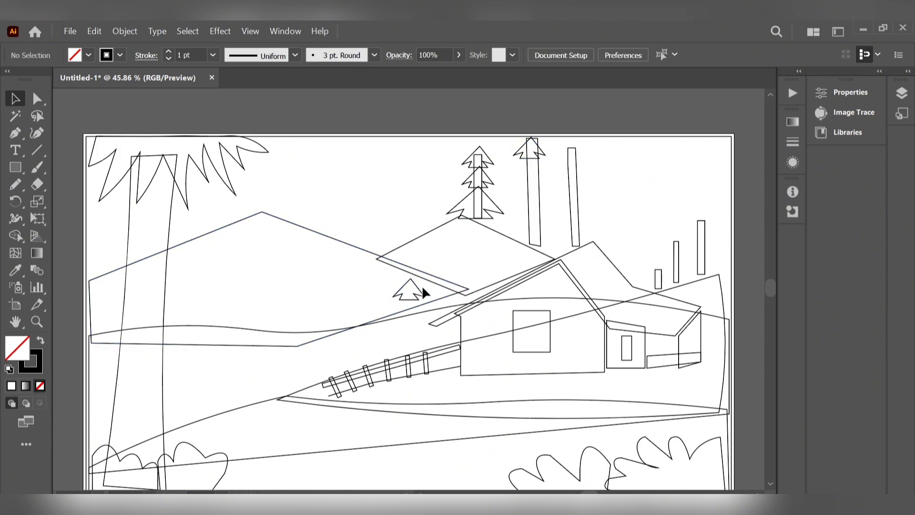
{"action": "mouse_move", "coordinate": [419, 285]}
{"action": "left_mouse_down"}
{"action": "mouse_move", "coordinate": [463, 258]}
{"action": "mouse_move", "coordinate": [539, 171]}
{"action": "left_mouse_up"}
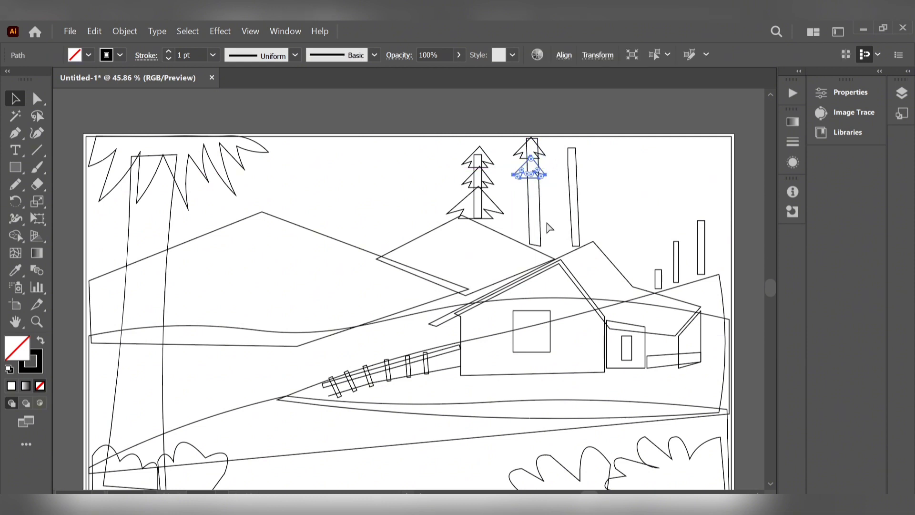
{"action": "key", "text": "ctrl+v"}
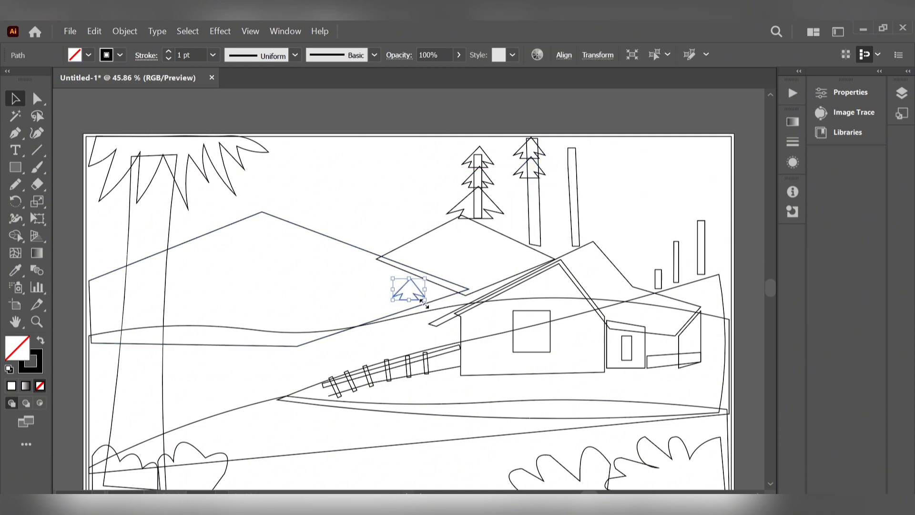
{"action": "left_click_drag", "start_coordinate": [424, 302], "coordinate": [542, 196]}
{"action": "left_click", "coordinate": [406, 214]}
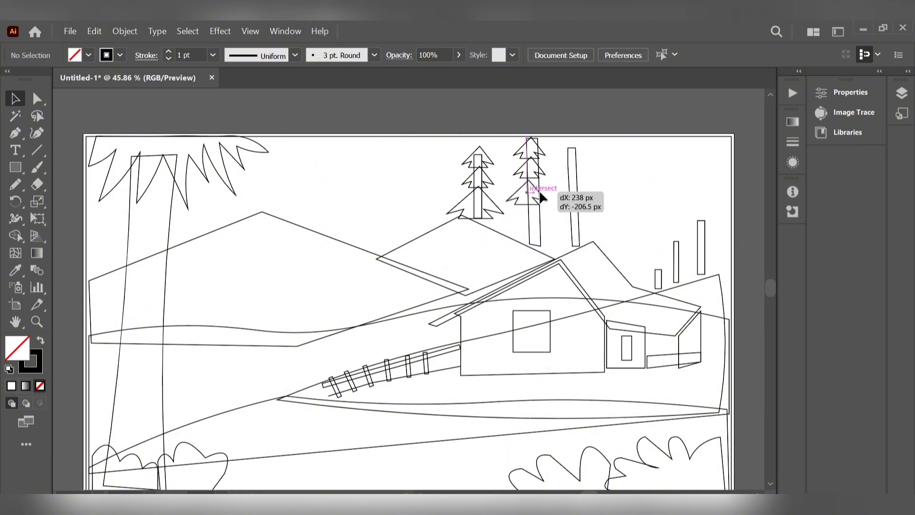
{"action": "left_click_drag", "start_coordinate": [542, 197], "coordinate": [542, 193]}
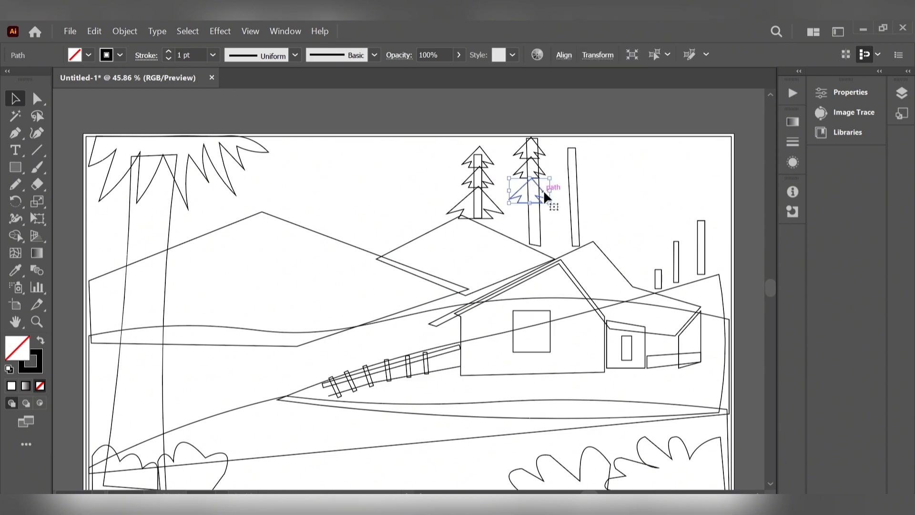
{"action": "key", "text": "ctrl+v"}
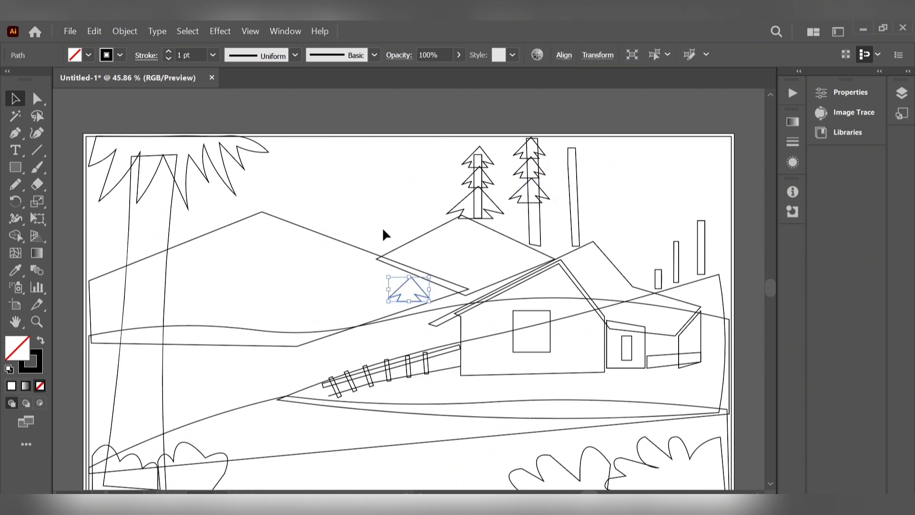
{"action": "mouse_move", "coordinate": [423, 300]}
{"action": "left_mouse_down"}
{"action": "mouse_move", "coordinate": [539, 219]}
{"action": "mouse_move", "coordinate": [430, 303]}
{"action": "mouse_move", "coordinate": [549, 256]}
{"action": "left_mouse_up"}
{"action": "left_click", "coordinate": [493, 213]}
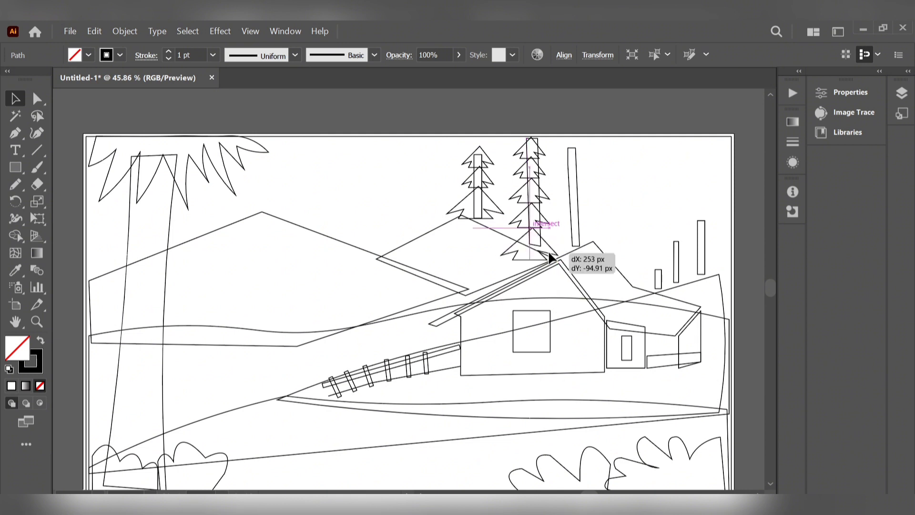
{"action": "left_click_drag", "start_coordinate": [547, 250], "coordinate": [548, 250]}
{"action": "left_click", "coordinate": [358, 187]}
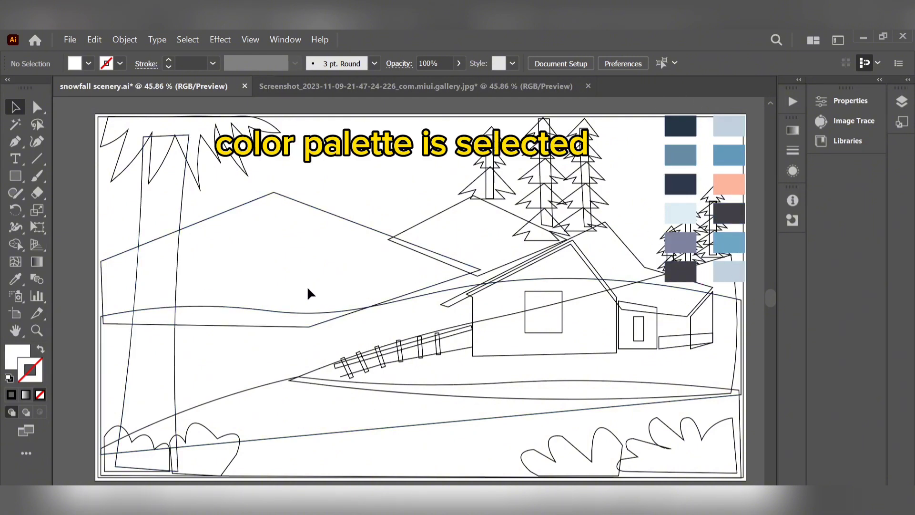
Fill the palm trunk and palm leaves with the dark navy palette colour
{"action": "key", "text": "i"}
{"action": "left_click", "coordinate": [680, 130]}
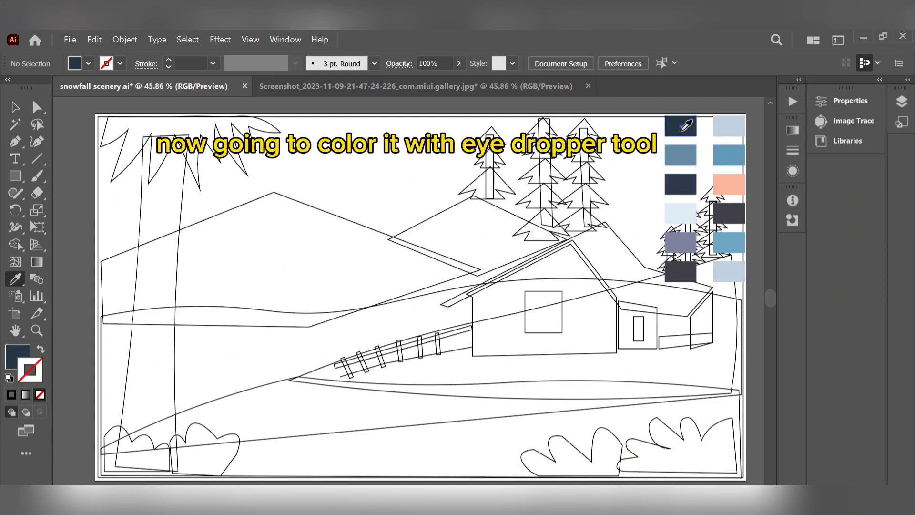
{"action": "left_click", "coordinate": [15, 107]}
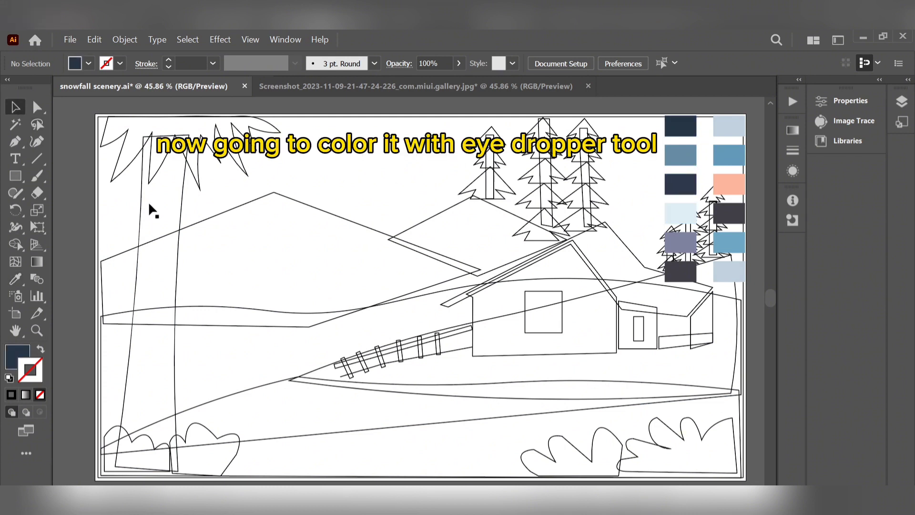
{"action": "left_click", "coordinate": [180, 226]}
{"action": "key", "text": "i"}
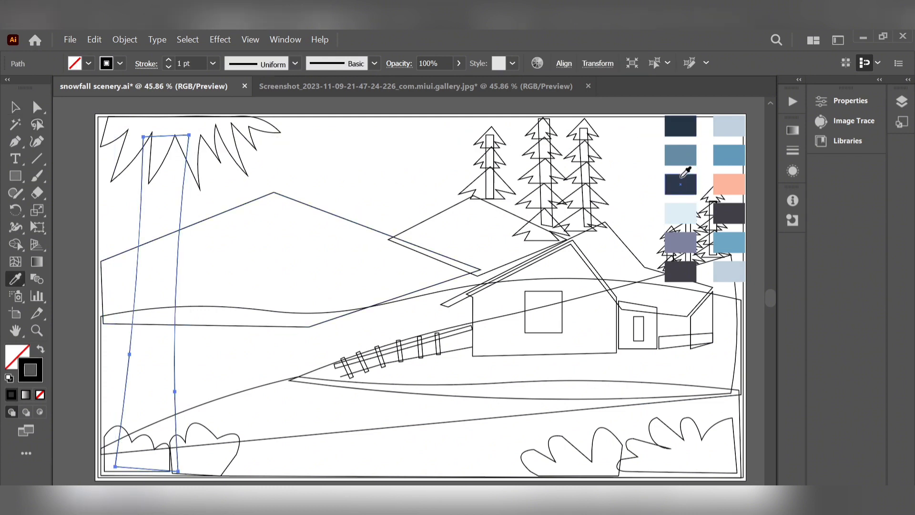
{"action": "left_click", "coordinate": [688, 129]}
{"action": "left_click", "coordinate": [15, 107]}
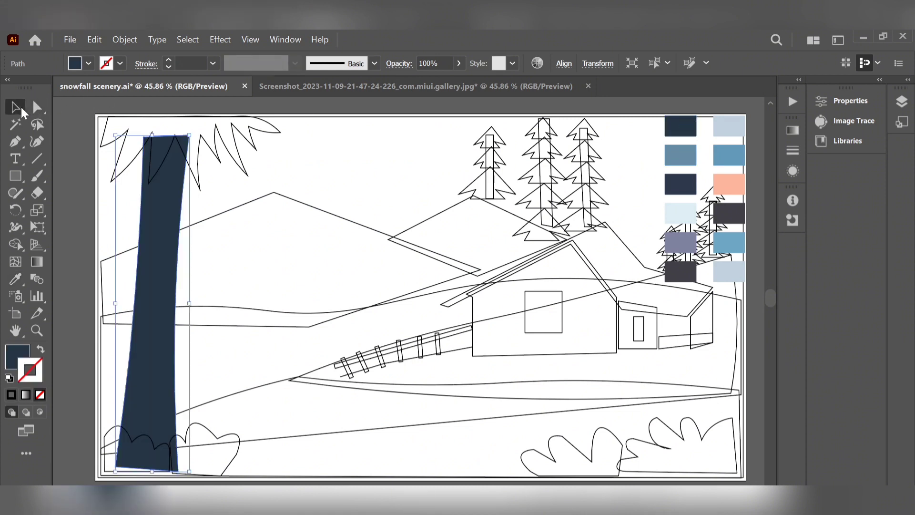
{"action": "left_click", "coordinate": [235, 143]}
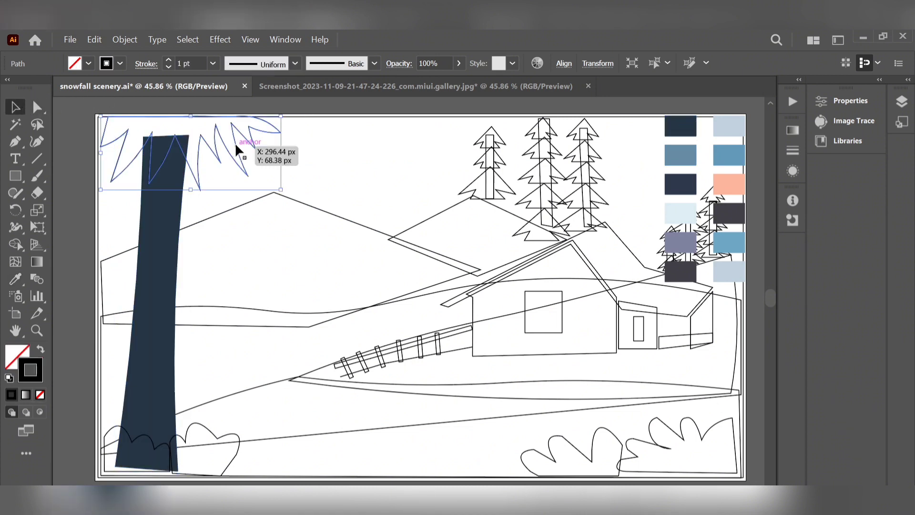
{"action": "key", "text": "i"}
{"action": "left_click", "coordinate": [675, 182]}
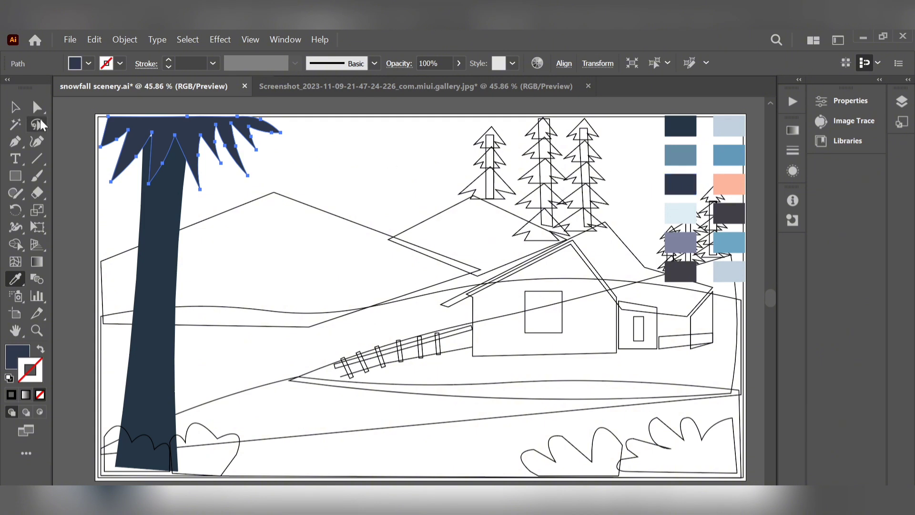
{"action": "left_click", "coordinate": [15, 106]}
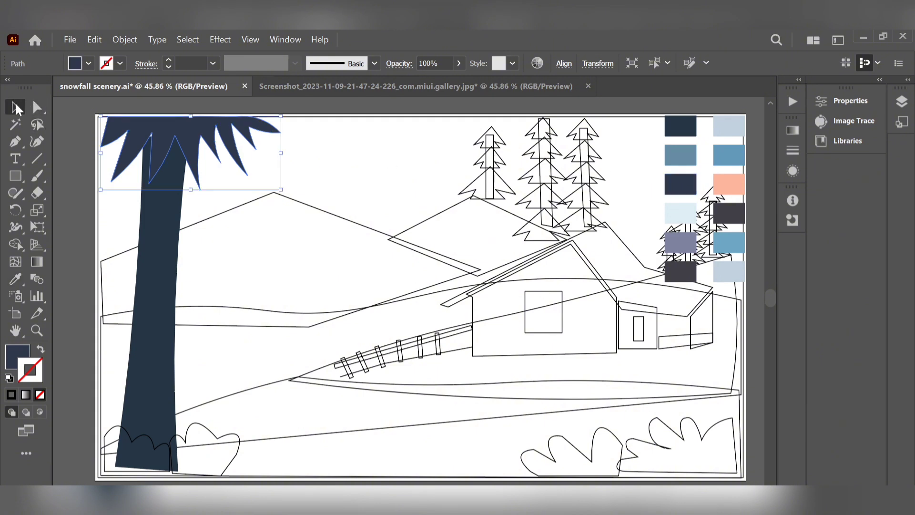
Fill the bottom-right bush purple-grey and its left neighbour with the blue palette colour
{"action": "left_click", "coordinate": [707, 434]}
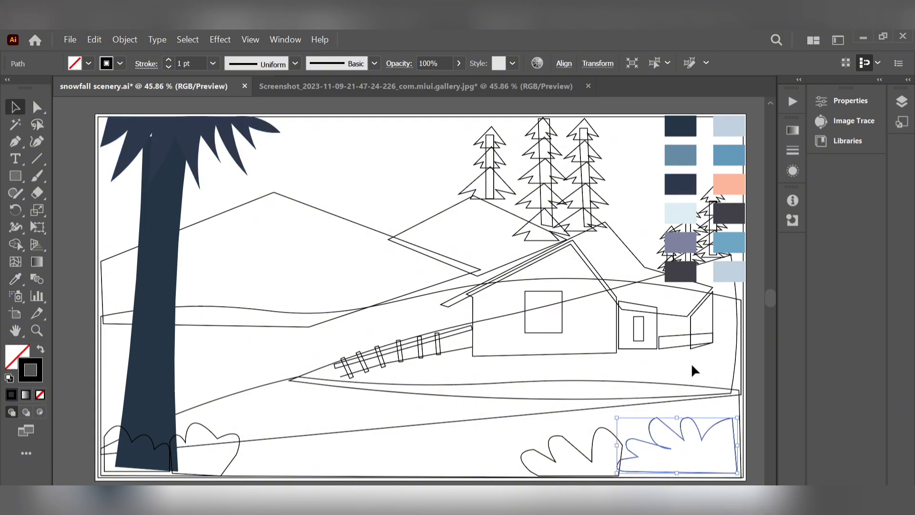
{"action": "key", "text": "i"}
{"action": "left_click", "coordinate": [680, 243]}
{"action": "left_click", "coordinate": [16, 107]}
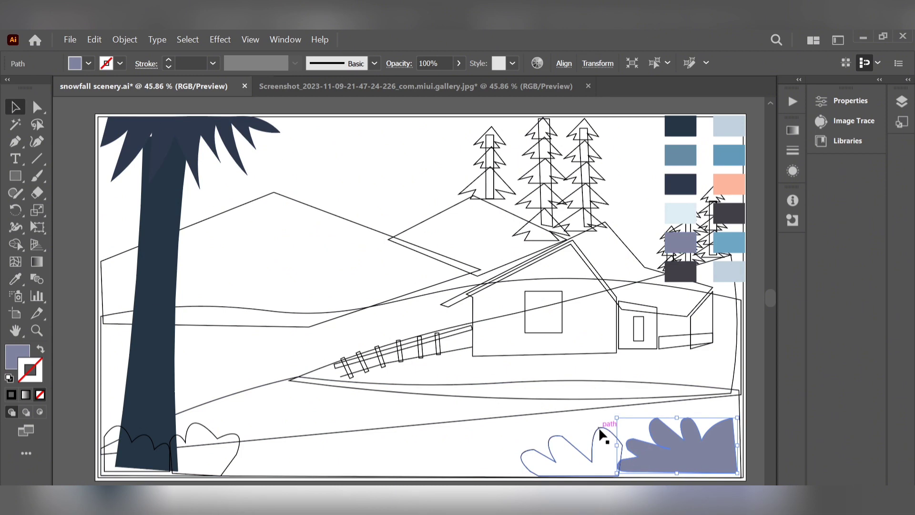
{"action": "left_click", "coordinate": [602, 434]}
{"action": "key", "text": "i"}
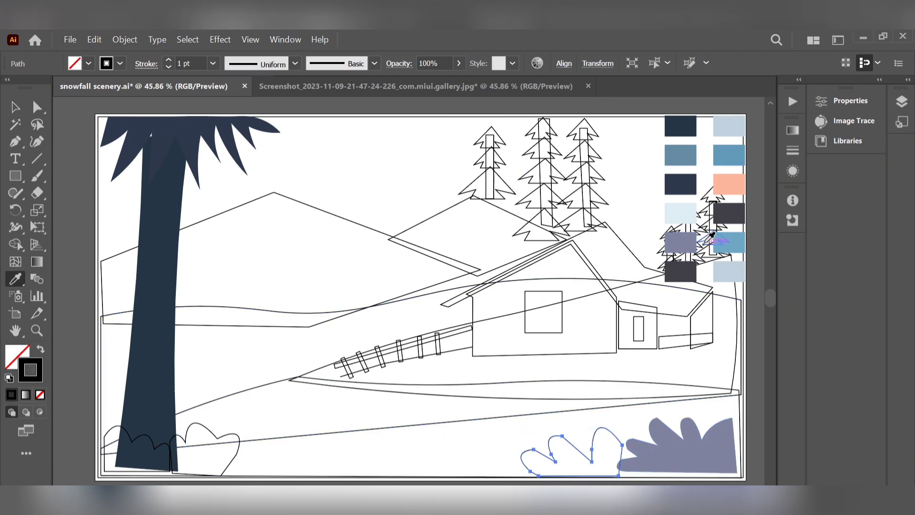
{"action": "left_click", "coordinate": [688, 158]}
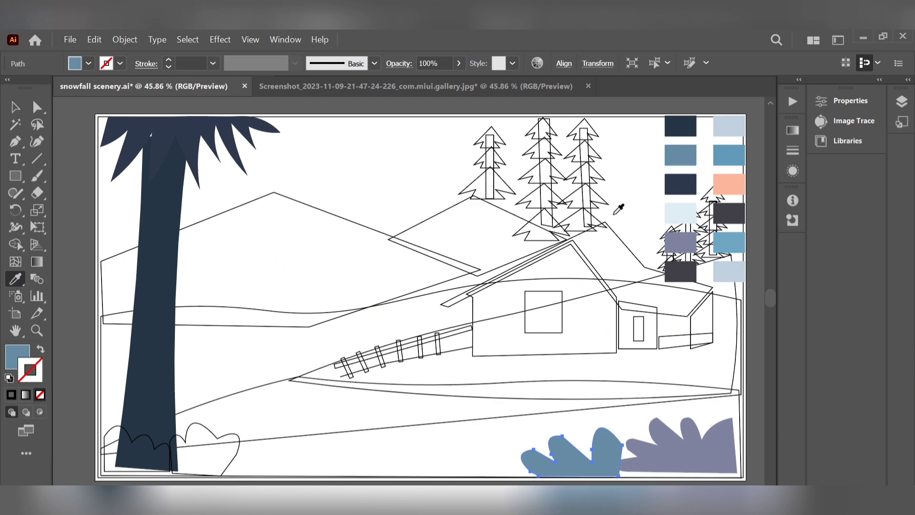
{"action": "left_click", "coordinate": [19, 112]}
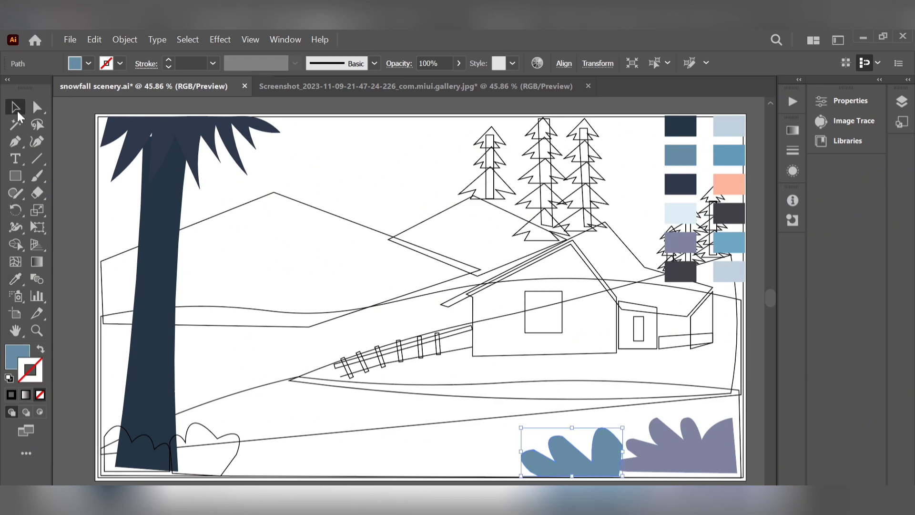
Fill both mountains with the steel-blue swatch and dismiss the OneDrive notification
{"action": "left_click", "coordinate": [351, 223]}
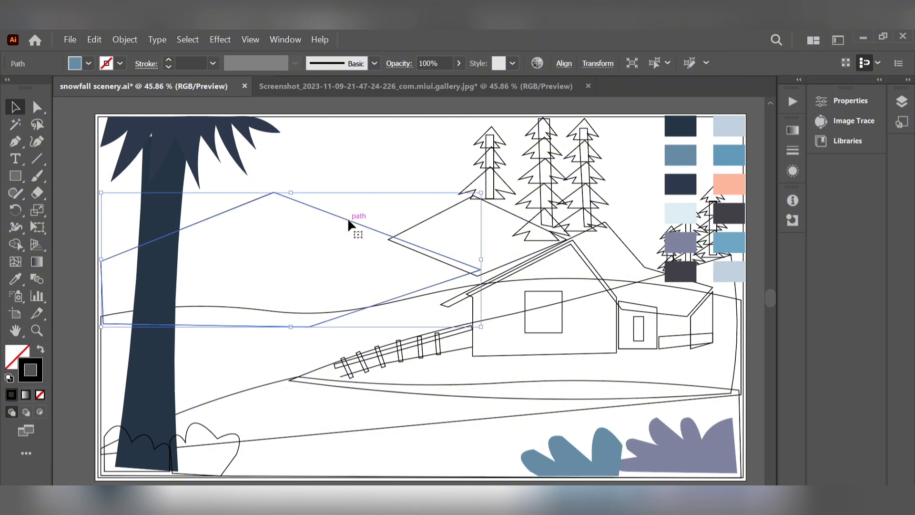
{"action": "key", "text": "i"}
{"action": "left_click", "coordinate": [696, 155]}
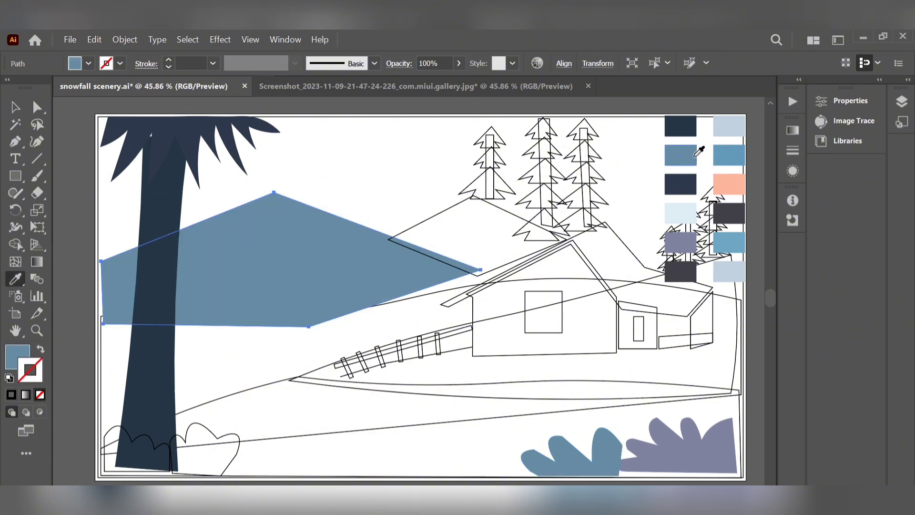
{"action": "left_click", "coordinate": [18, 111]}
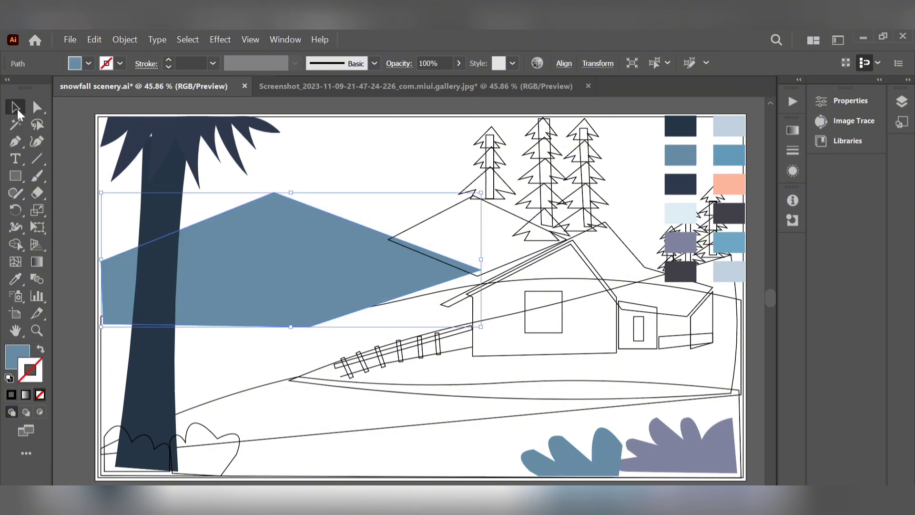
{"action": "left_click", "coordinate": [455, 206]}
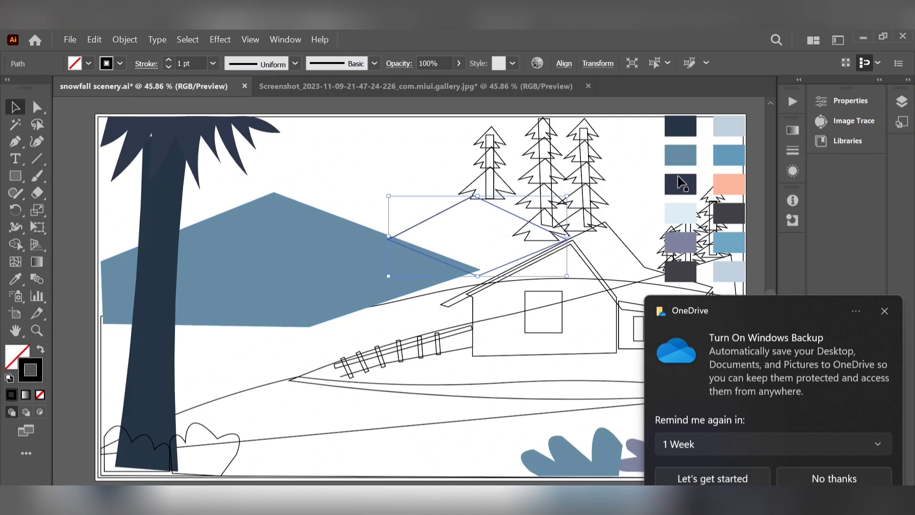
{"action": "key", "text": "i"}
{"action": "left_click", "coordinate": [689, 155]}
{"action": "left_click", "coordinate": [885, 313]}
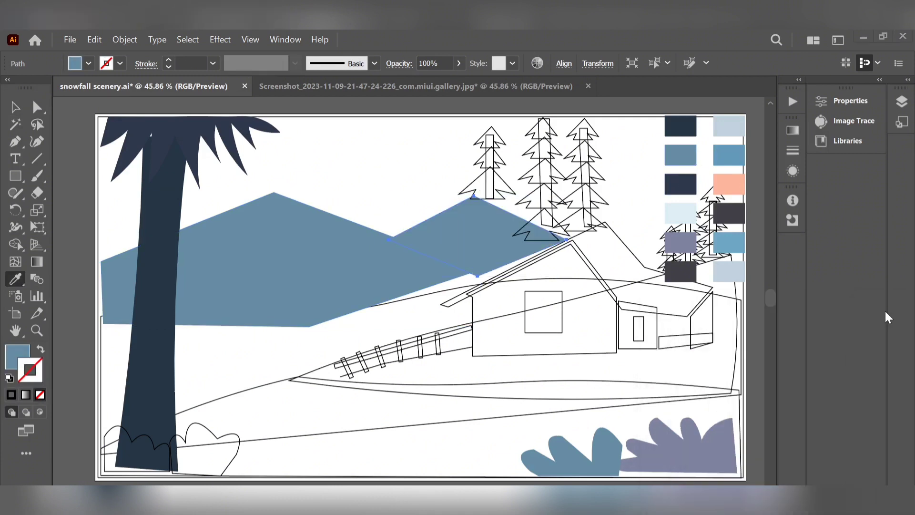
{"action": "key", "text": "v"}
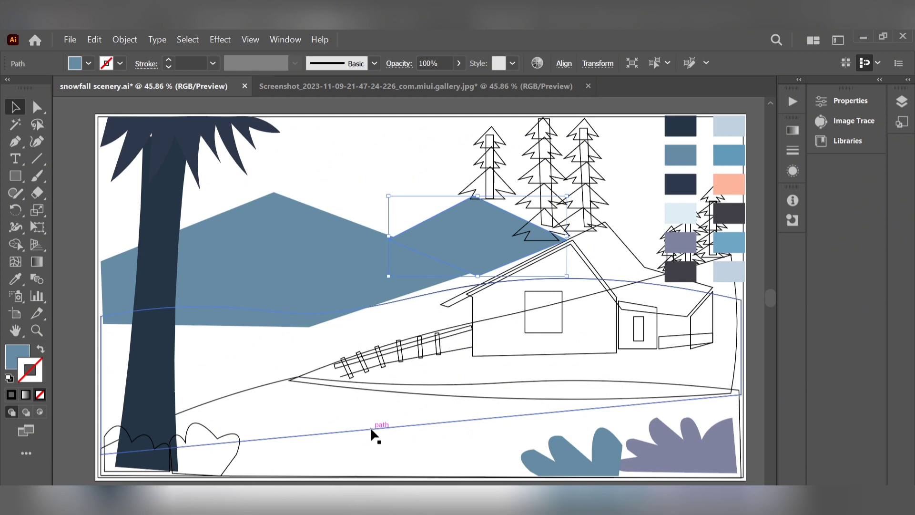
Apply the blue to the border rectangle, then swap fill and stroke so it's outlined
{"action": "left_click", "coordinate": [100, 218]}
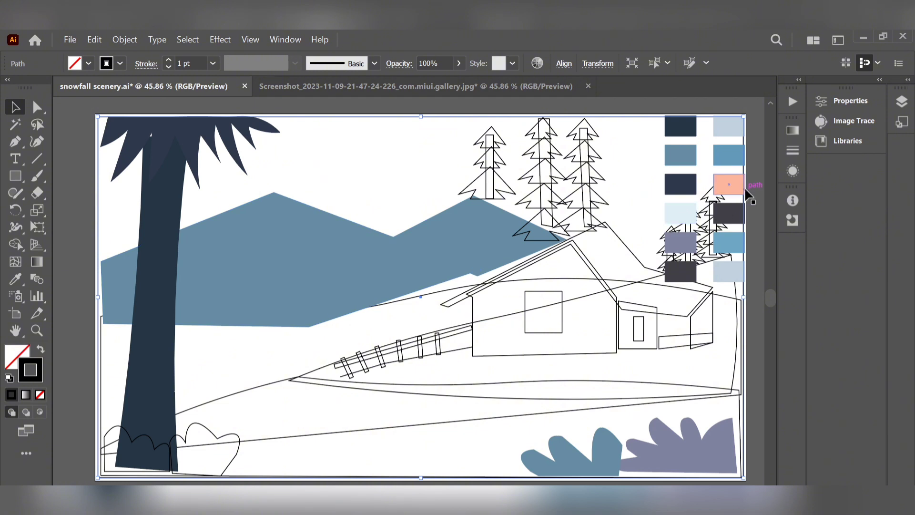
{"action": "key", "text": "i"}
{"action": "left_click", "coordinate": [737, 155]}
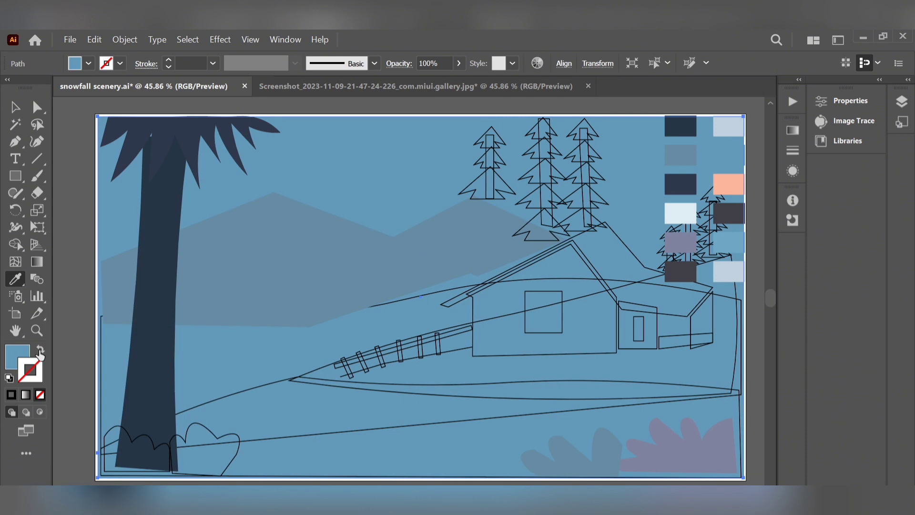
{"action": "left_click", "coordinate": [41, 351]}
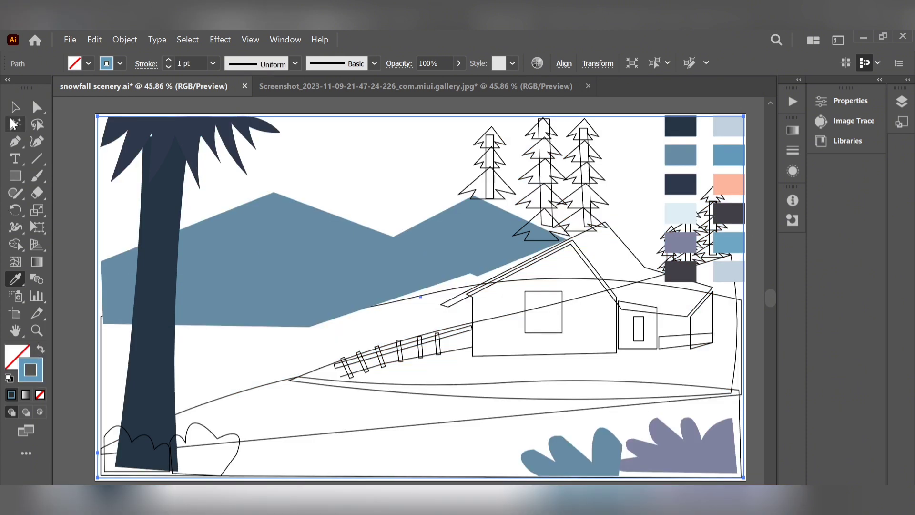
{"action": "left_click", "coordinate": [18, 113]}
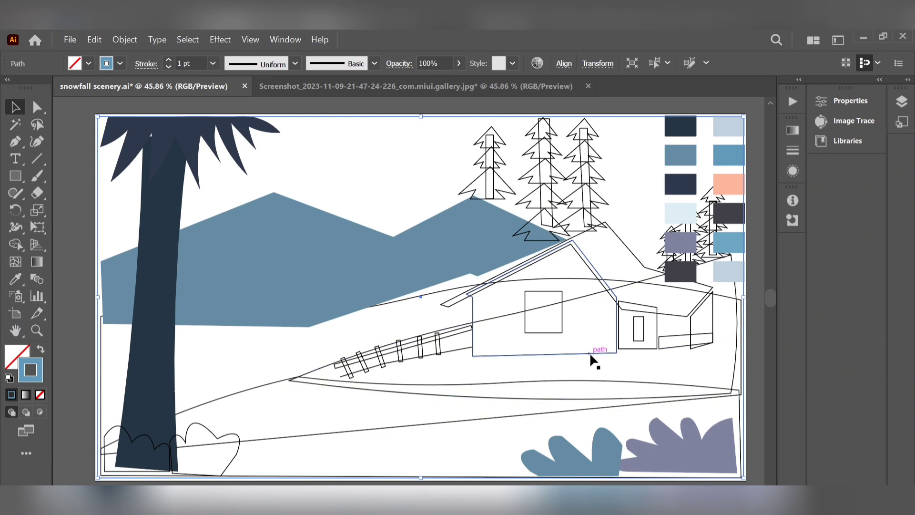
Fill the house roof with the pale blue swatch
{"action": "left_click", "coordinate": [684, 321]}
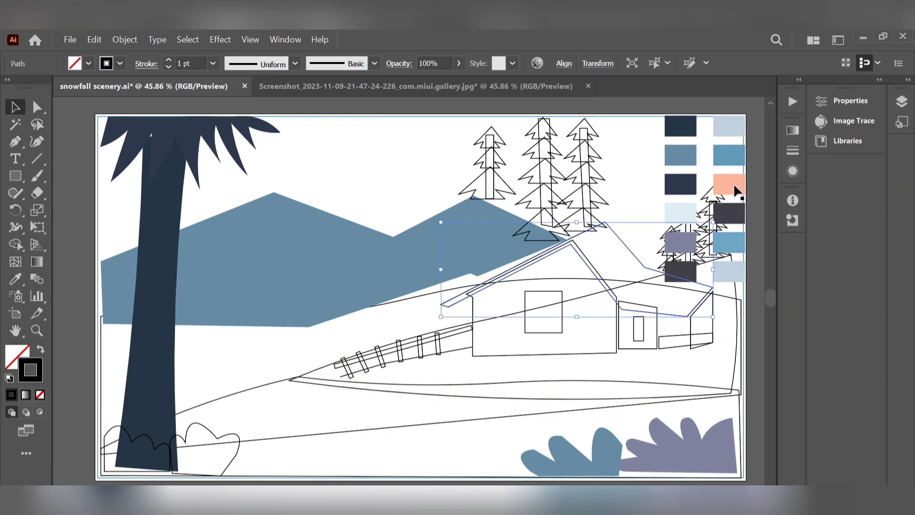
{"action": "key", "text": "i"}
{"action": "left_click", "coordinate": [681, 213]}
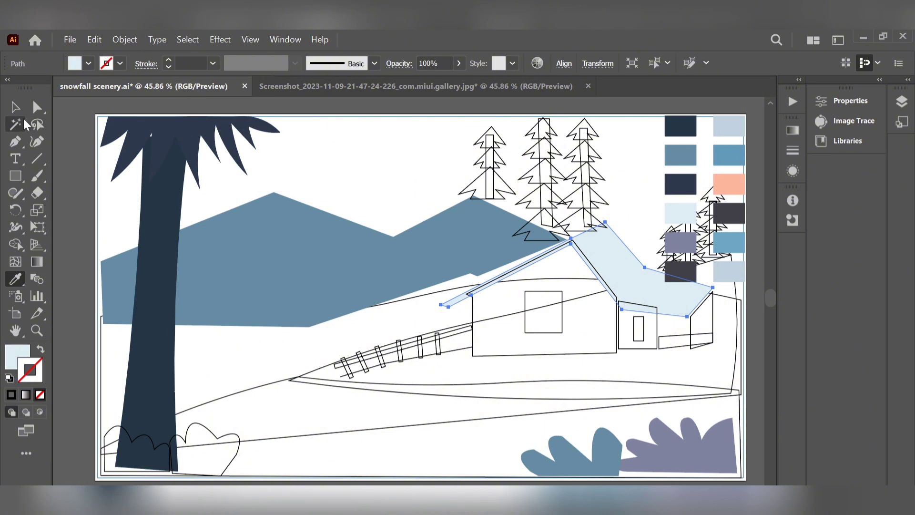
{"action": "key", "text": "v"}
Fill both the window and door rectangles with the peach swatch
{"action": "left_click", "coordinate": [550, 333]}
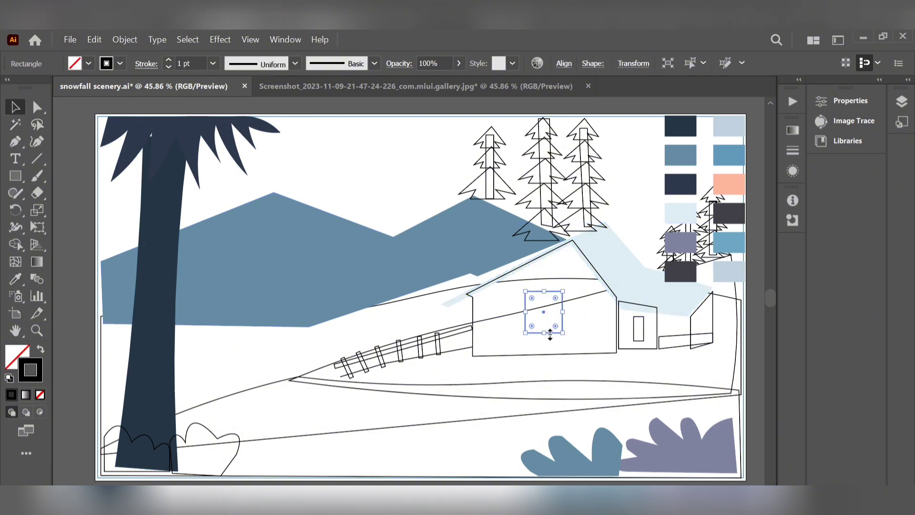
{"action": "left_click", "coordinate": [644, 339], "text": "shift"}
{"action": "key", "text": "i"}
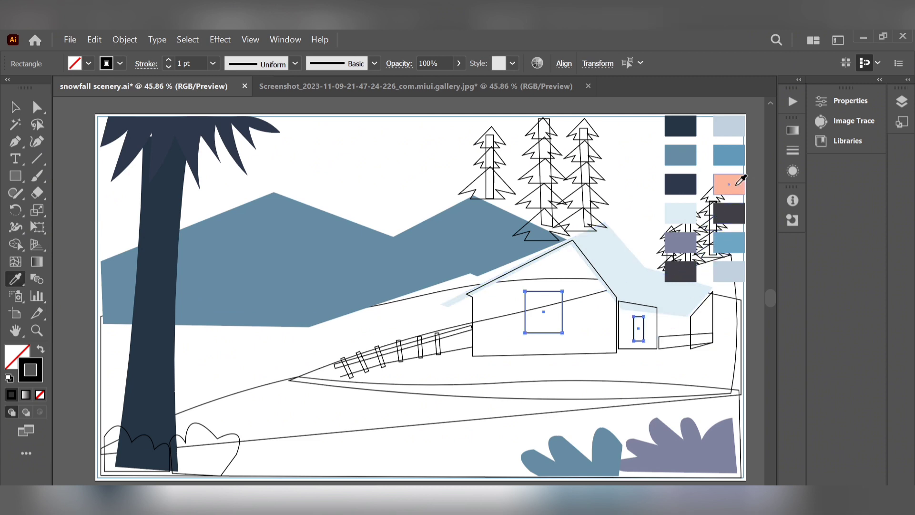
{"action": "left_click", "coordinate": [729, 184]}
{"action": "left_click", "coordinate": [16, 115]}
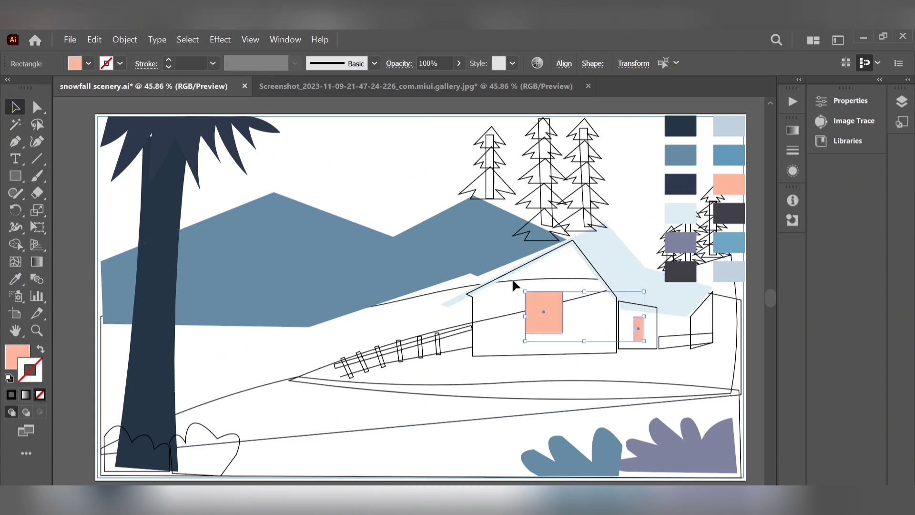
{"action": "left_click", "coordinate": [502, 196]}
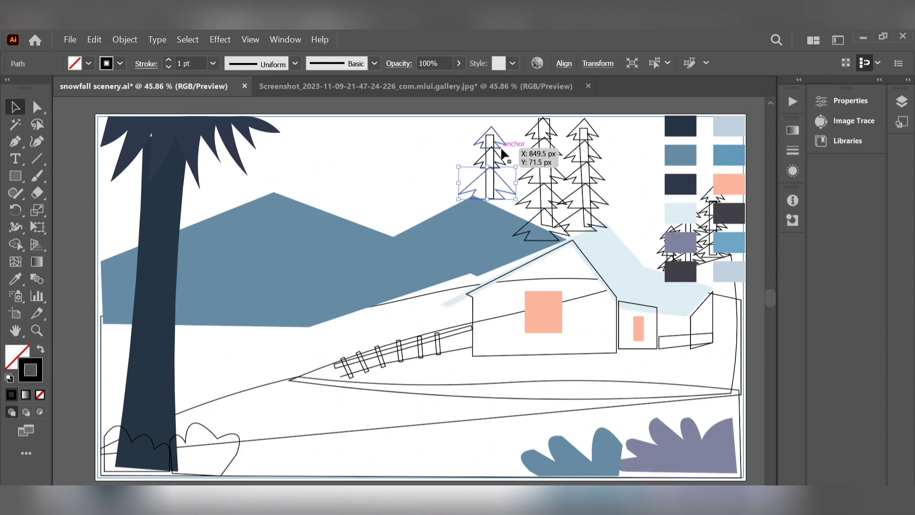
Fill the small pine tree, including its upper tier, with dark navy
{"action": "left_click", "coordinate": [502, 148], "text": "shift"}
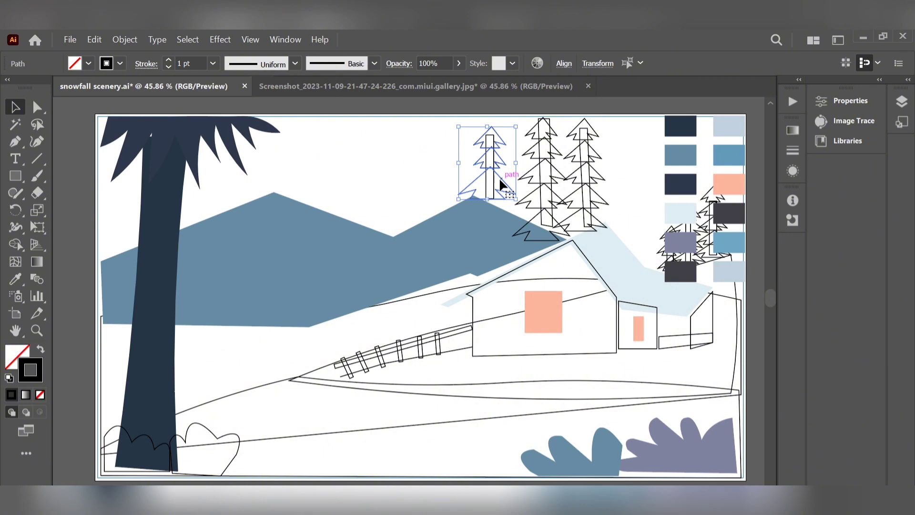
{"action": "key", "text": "i"}
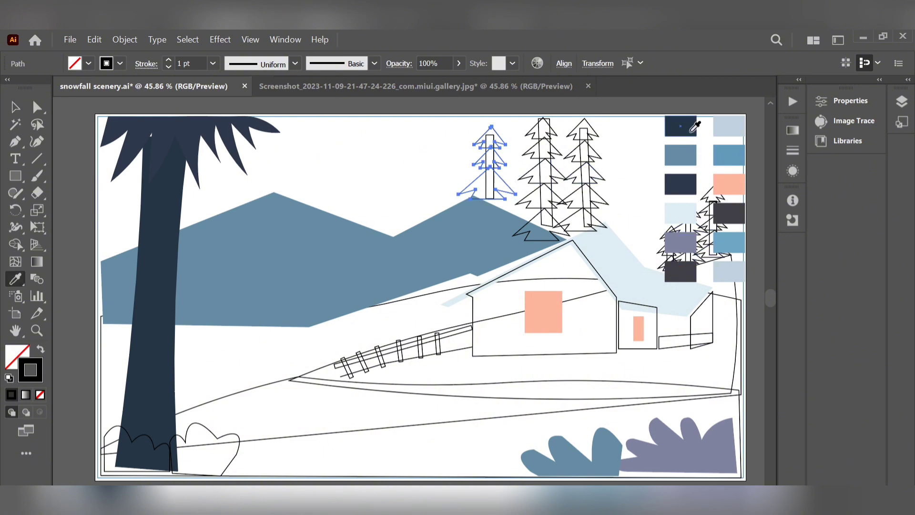
{"action": "left_click", "coordinate": [694, 126]}
{"action": "left_click", "coordinate": [19, 108]}
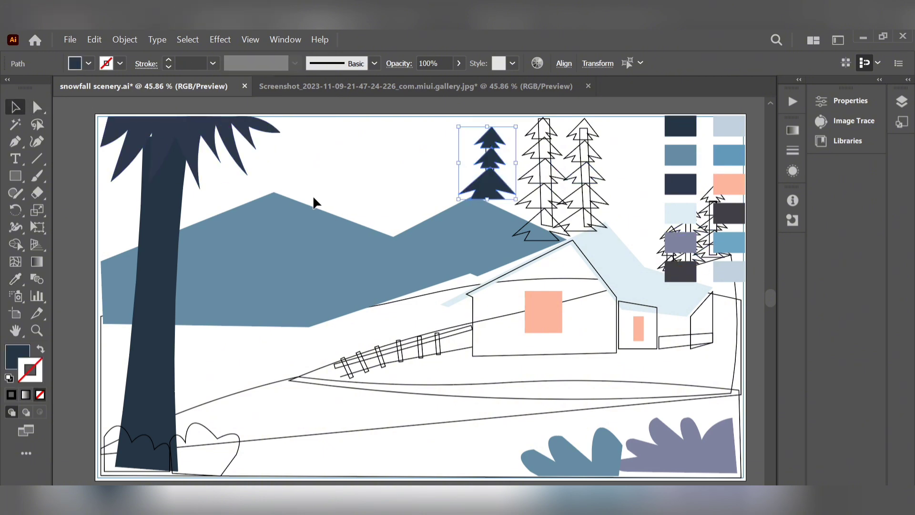
{"action": "left_click", "coordinate": [347, 186]}
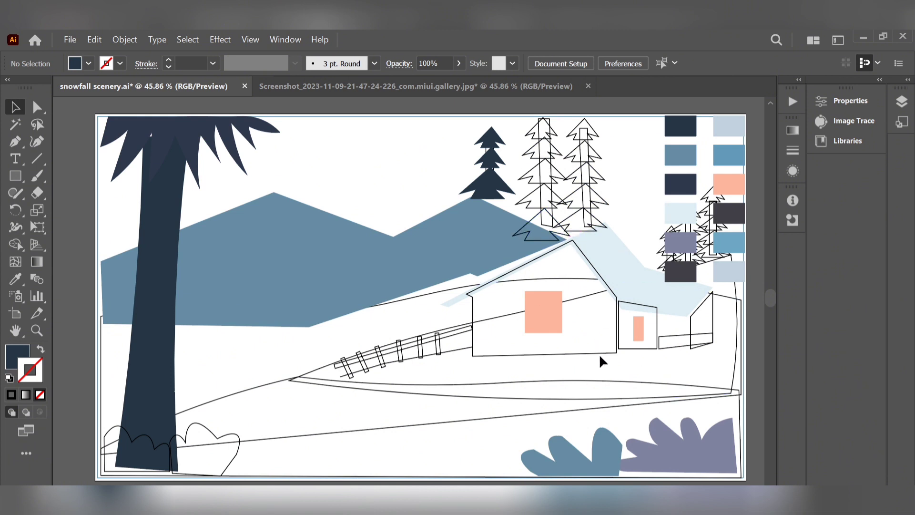
Move the small side-house shape up and fill it with dark grey
{"action": "left_click_drag", "start_coordinate": [639, 314], "coordinate": [683, 259]}
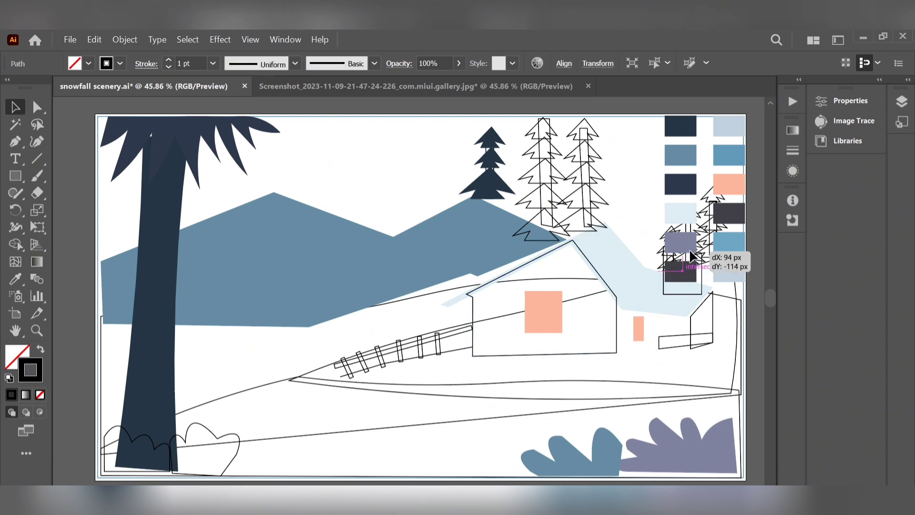
{"action": "key", "text": "i"}
{"action": "left_click", "coordinate": [692, 271]}
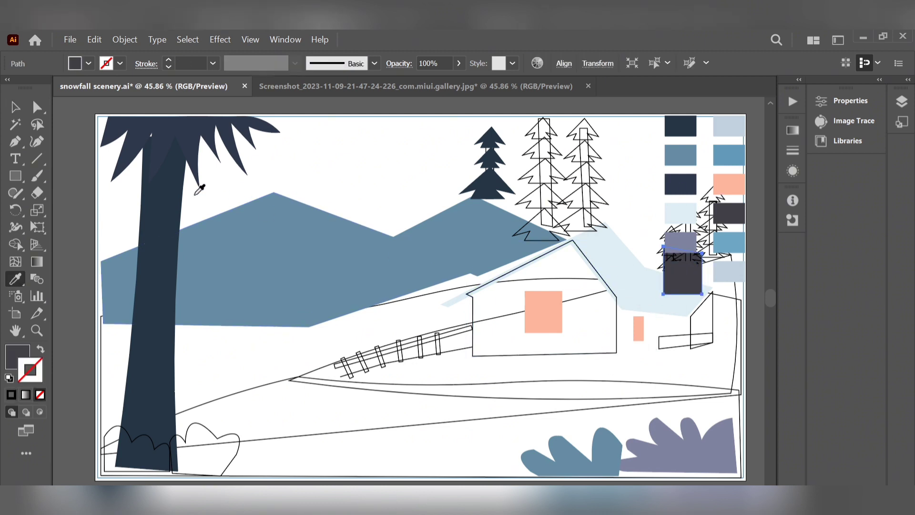
{"action": "key", "text": "v"}
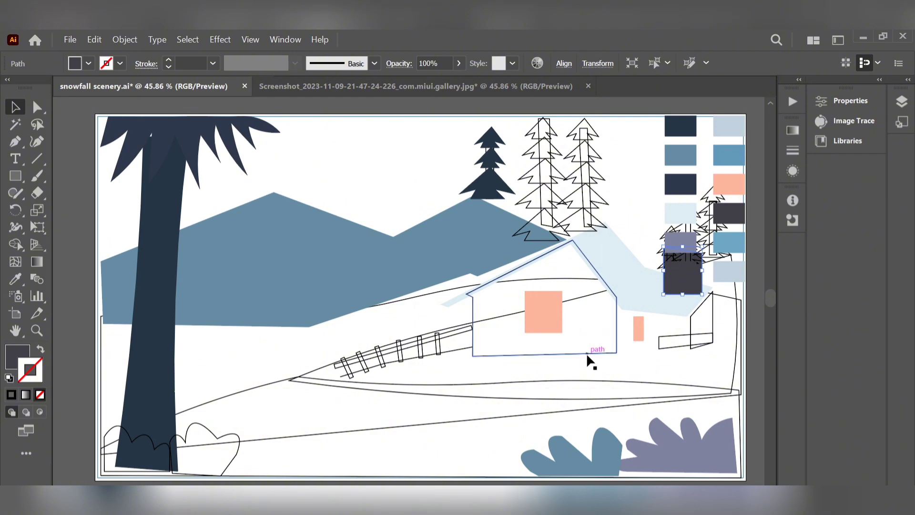
Fill the main house outline with dark charcoal
{"action": "left_click", "coordinate": [587, 356]}
{"action": "key", "text": "i"}
{"action": "left_click", "coordinate": [694, 274]}
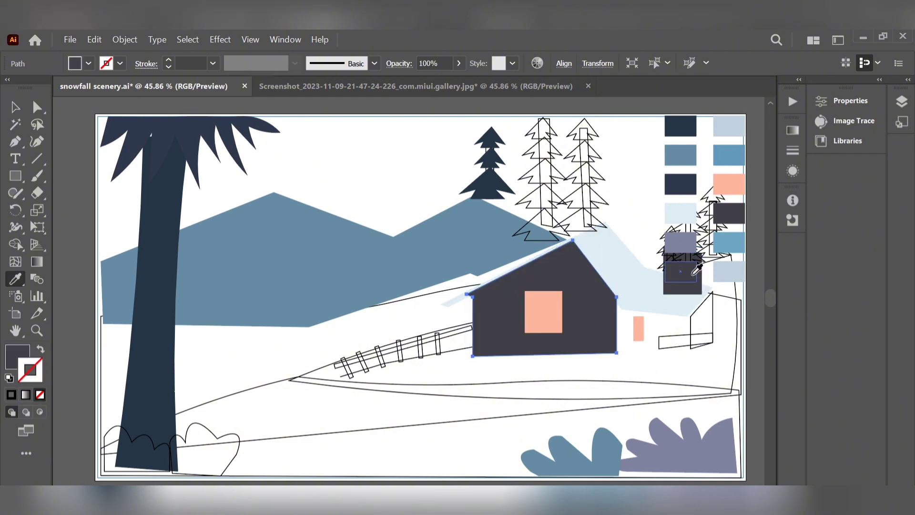
{"action": "left_click", "coordinate": [17, 108]}
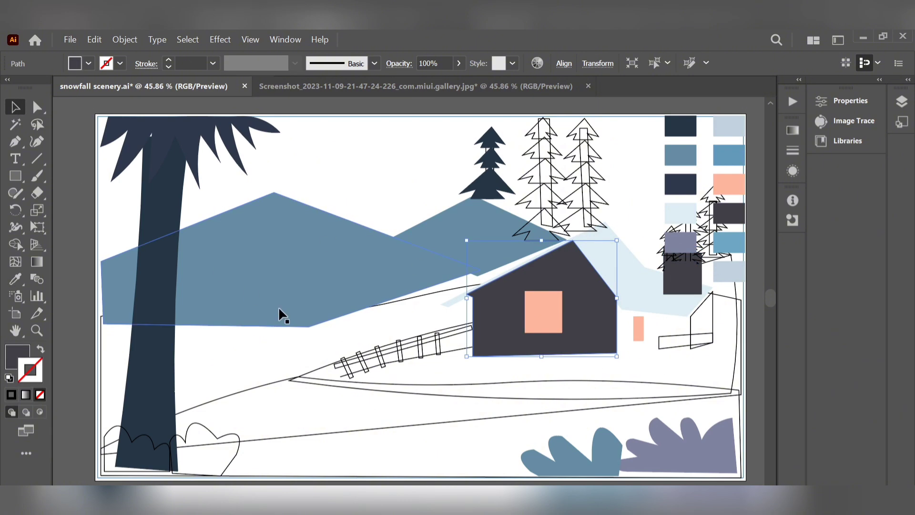
Fill the lower ground path with the pale blue swatch
{"action": "left_click", "coordinate": [473, 422]}
{"action": "key", "text": "i"}
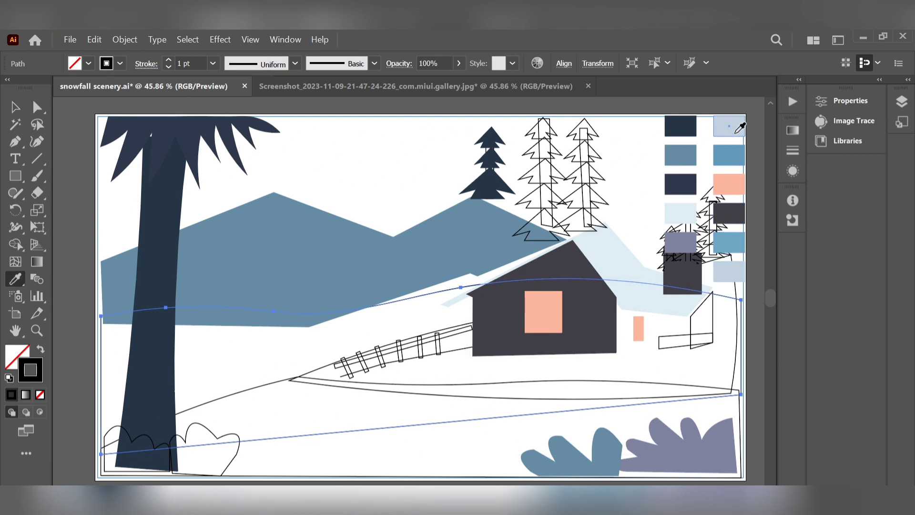
{"action": "left_click", "coordinate": [738, 129]}
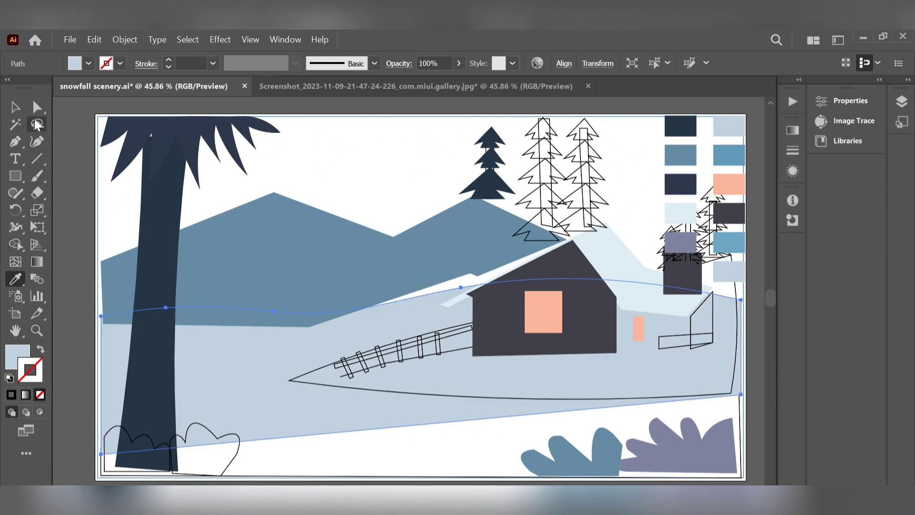
{"action": "left_click", "coordinate": [23, 110]}
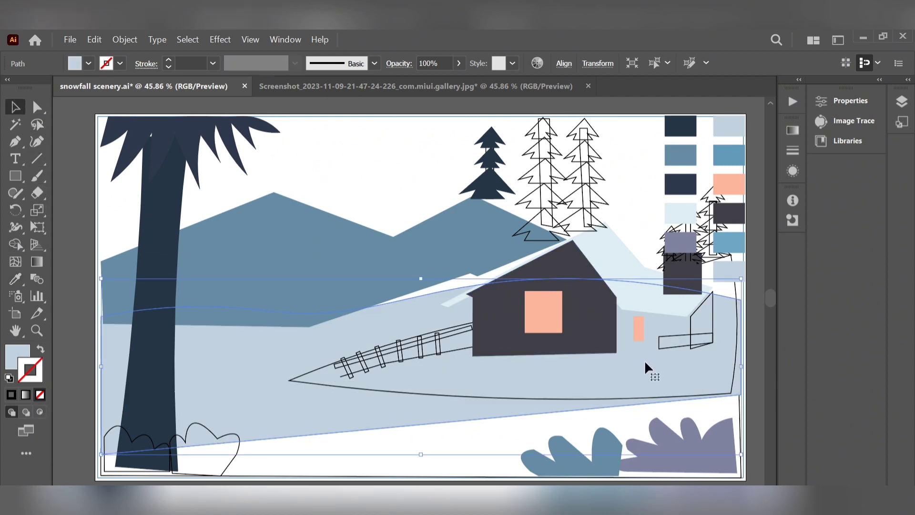
Fill the small bar and small outline shape beside the house with the dark swatch
{"action": "left_click", "coordinate": [692, 347]}
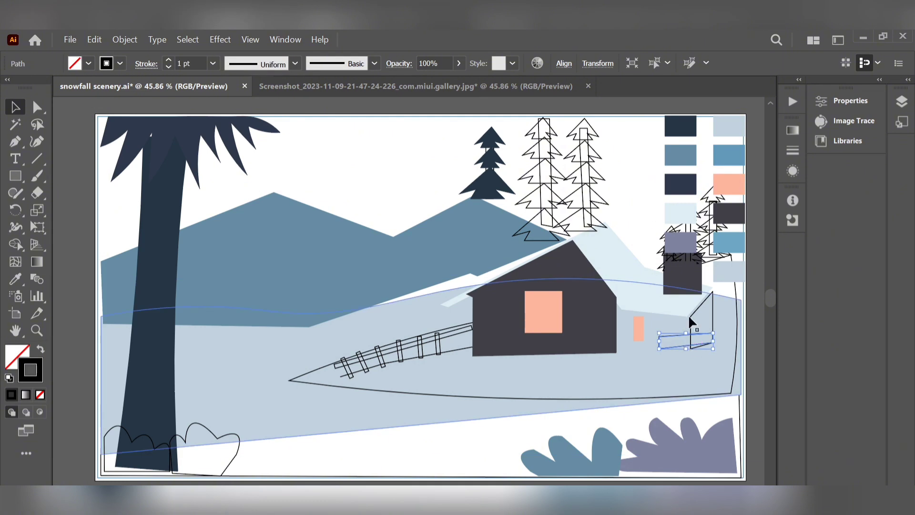
{"action": "key", "text": "i"}
{"action": "left_click", "coordinate": [692, 274]}
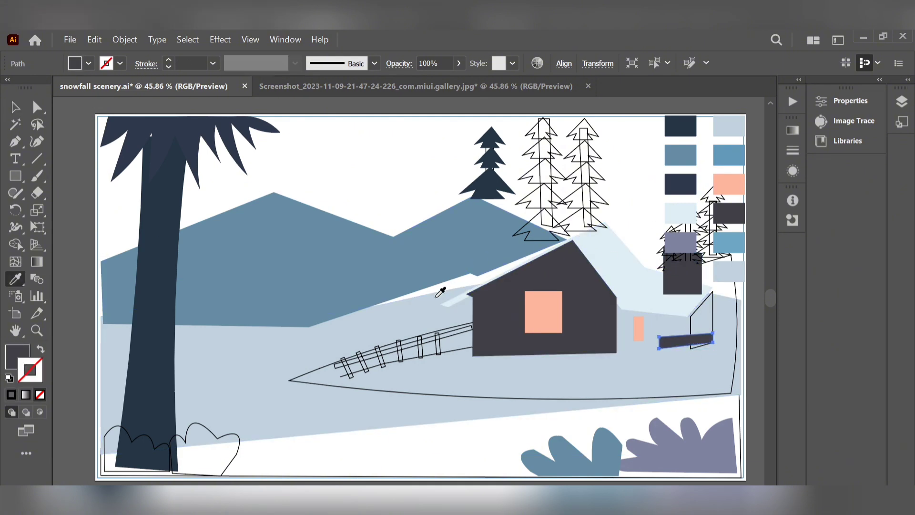
{"action": "left_click", "coordinate": [21, 109]}
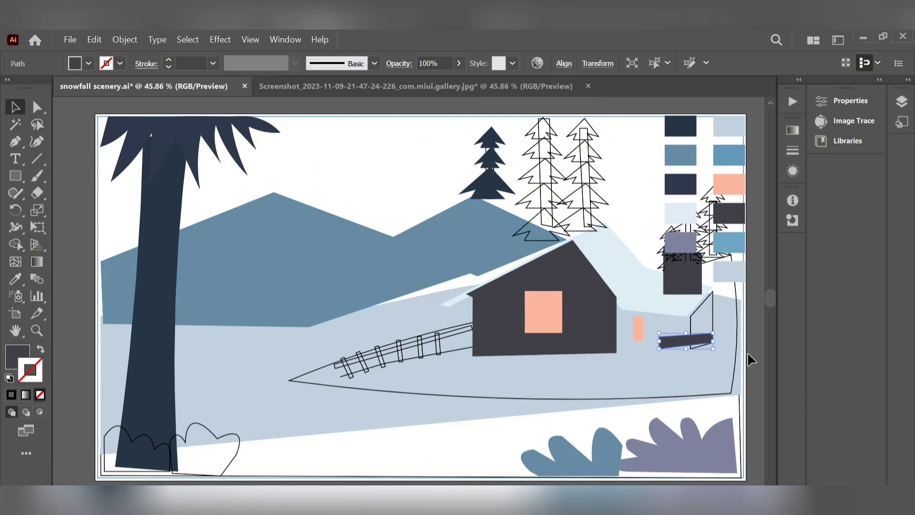
{"action": "left_click", "coordinate": [702, 306]}
{"action": "key", "text": "i"}
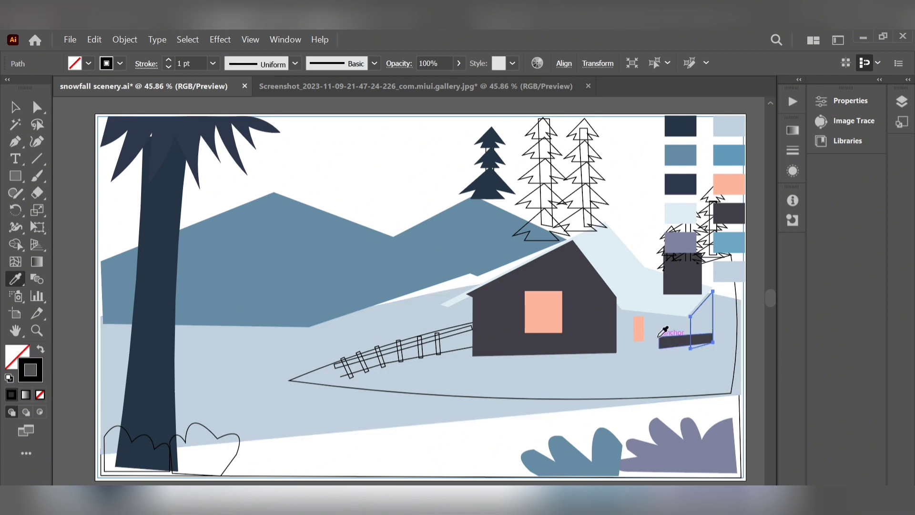
{"action": "left_click", "coordinate": [692, 264]}
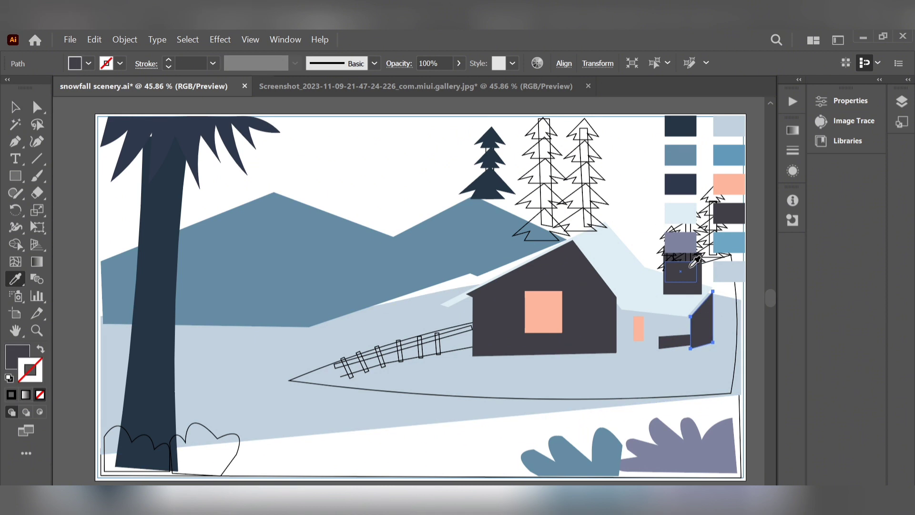
{"action": "key", "text": "v"}
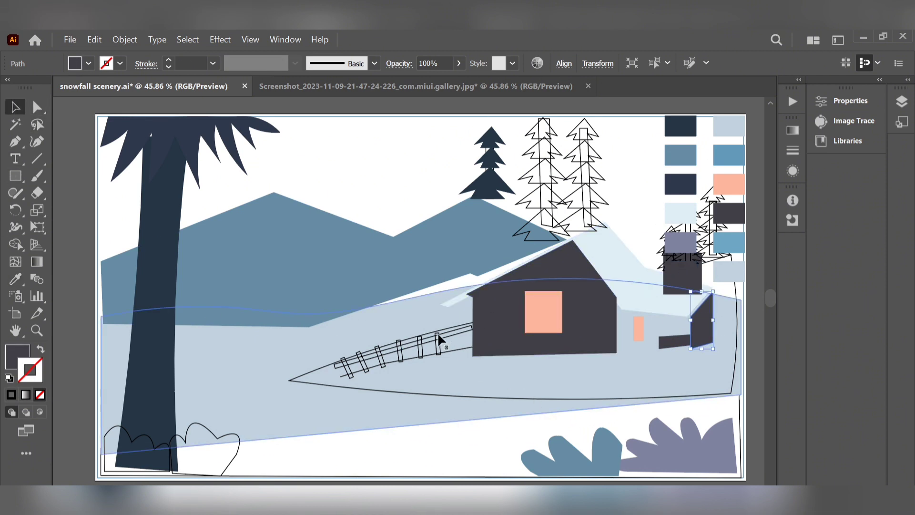
Move the whole fence slightly lower and fill it with the house's dark colour
{"action": "left_click", "coordinate": [439, 343]}
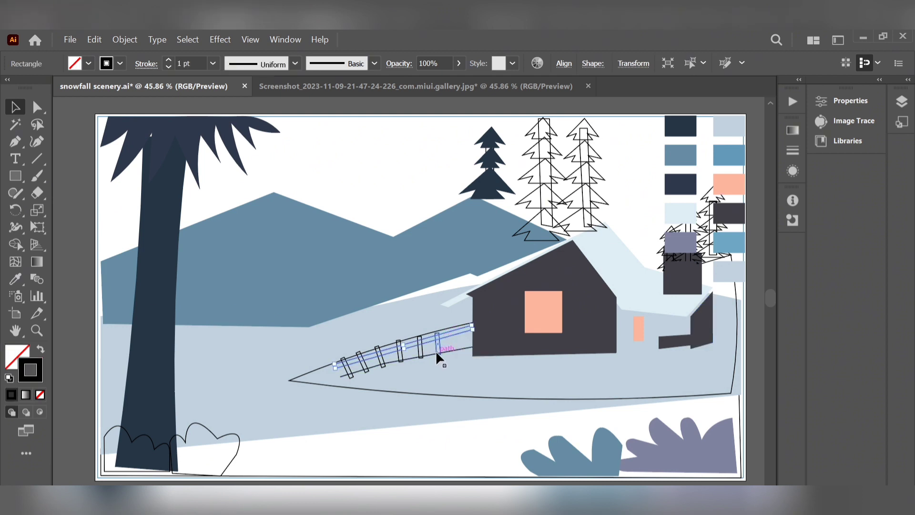
{"action": "left_click", "coordinate": [437, 354]}
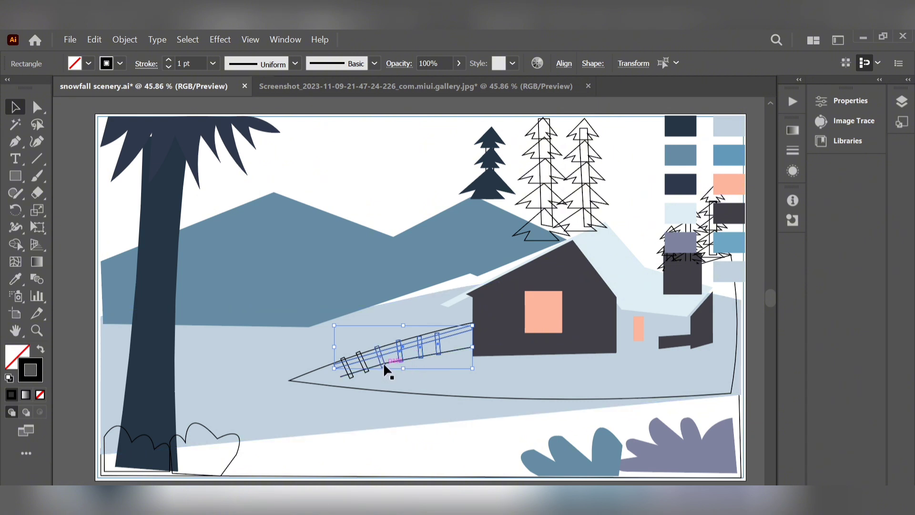
{"action": "left_click_drag", "start_coordinate": [384, 368], "coordinate": [352, 377]}
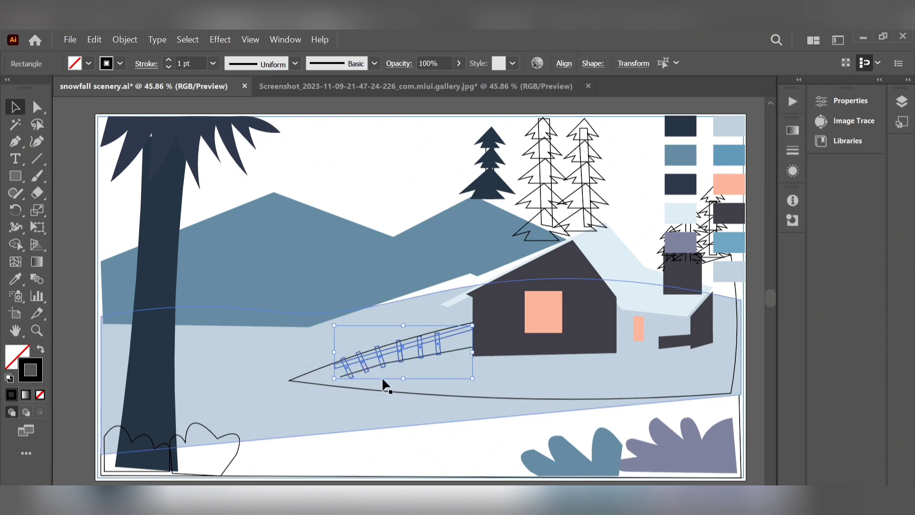
{"action": "key", "text": "i"}
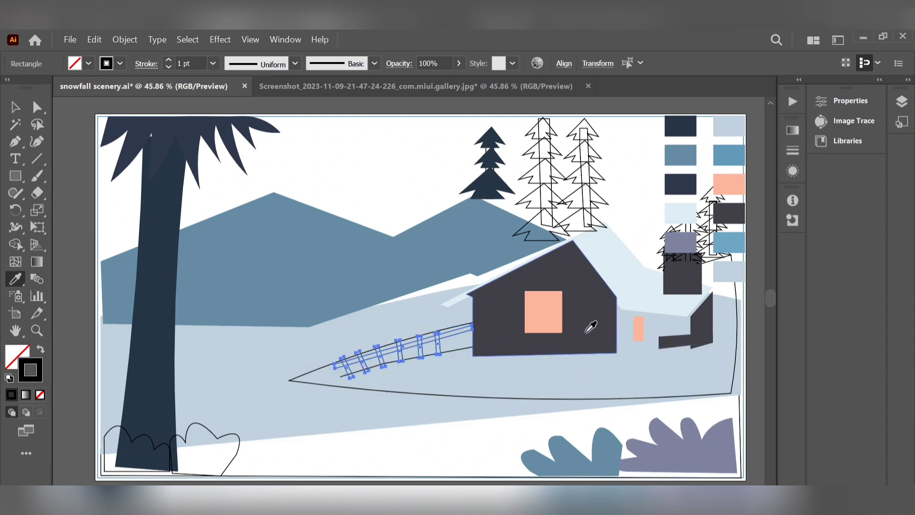
{"action": "left_click", "coordinate": [586, 330]}
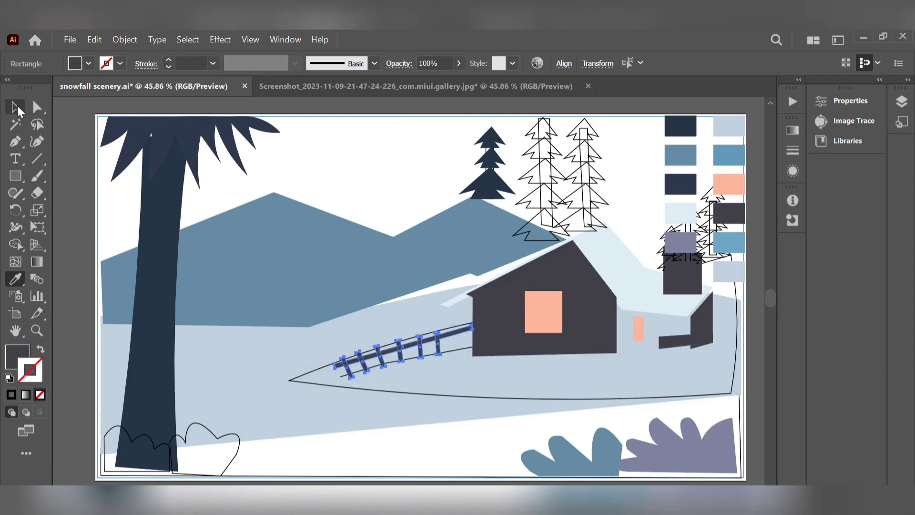
{"action": "left_click", "coordinate": [16, 107]}
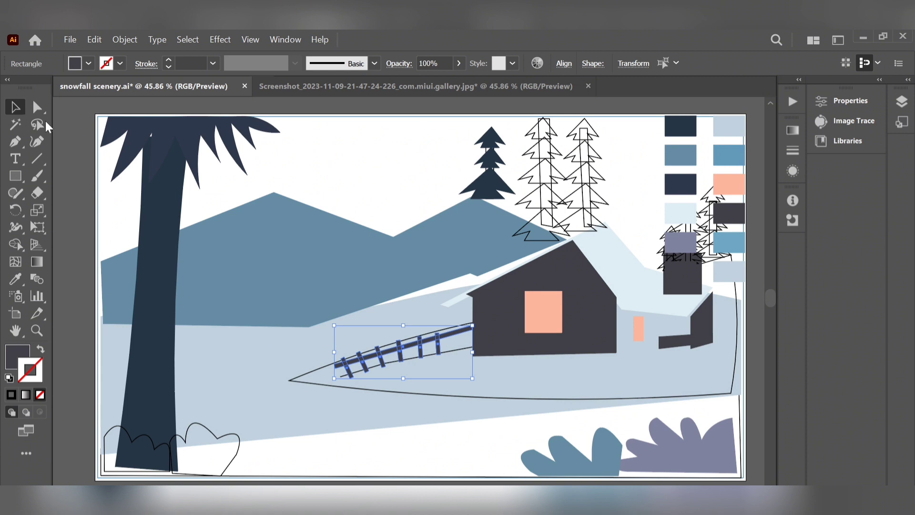
Fill the snow path in front of the house with the light blue swatch
{"action": "left_click", "coordinate": [498, 400]}
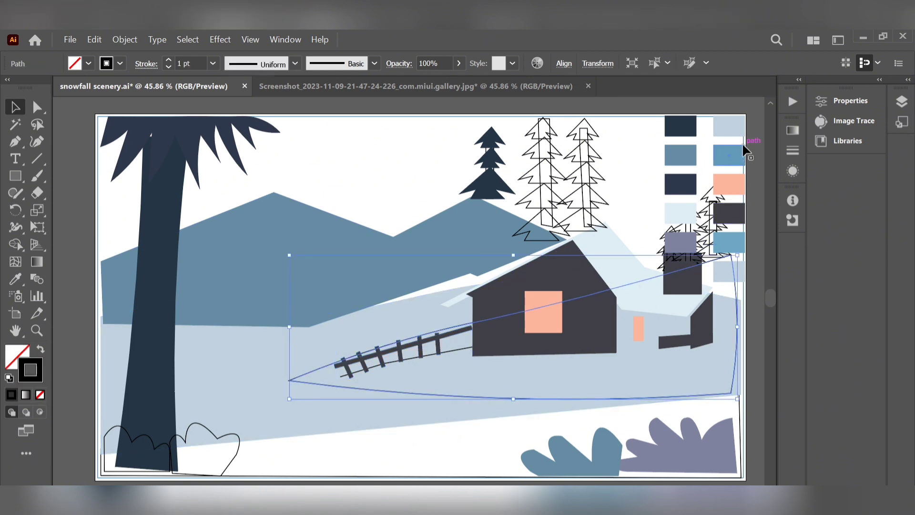
{"action": "key", "text": "i"}
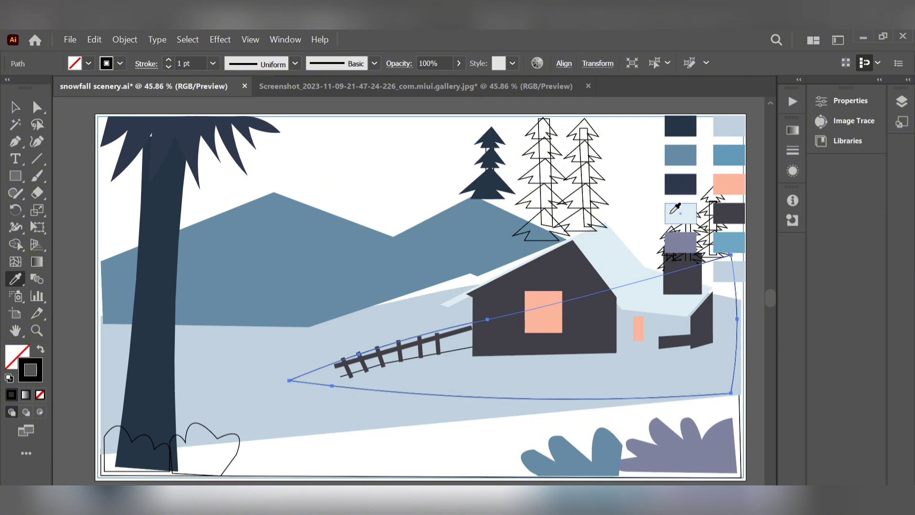
{"action": "left_click", "coordinate": [679, 212]}
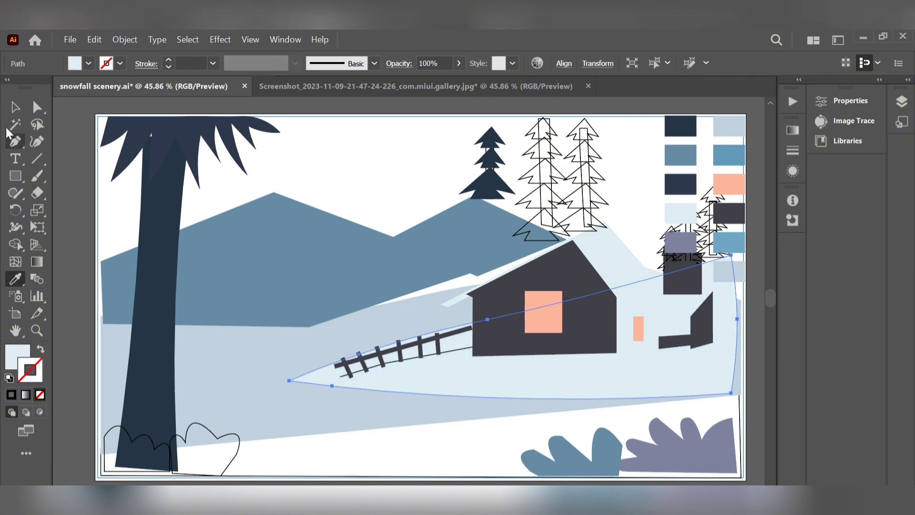
{"action": "key", "text": "ctrl+shift+a"}
With the Pen tool, trace from the trunk top down to a zigzag along the trunk base
{"action": "key", "text": "p"}
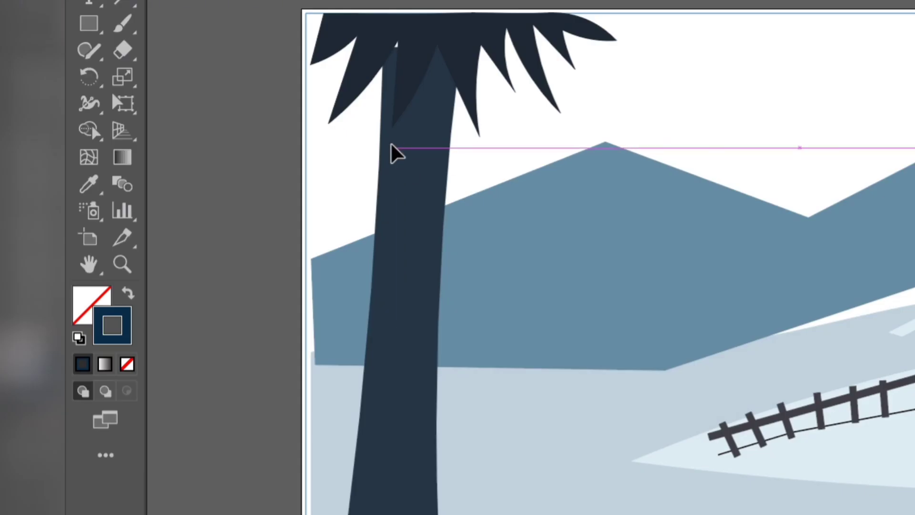
{"action": "left_click", "coordinate": [392, 148]}
{"action": "scroll", "coordinate": [396, 472], "scroll_direction": "down", "scroll_amount": 2}
{"action": "scroll", "coordinate": [391, 457], "scroll_direction": "down", "scroll_amount": 1}
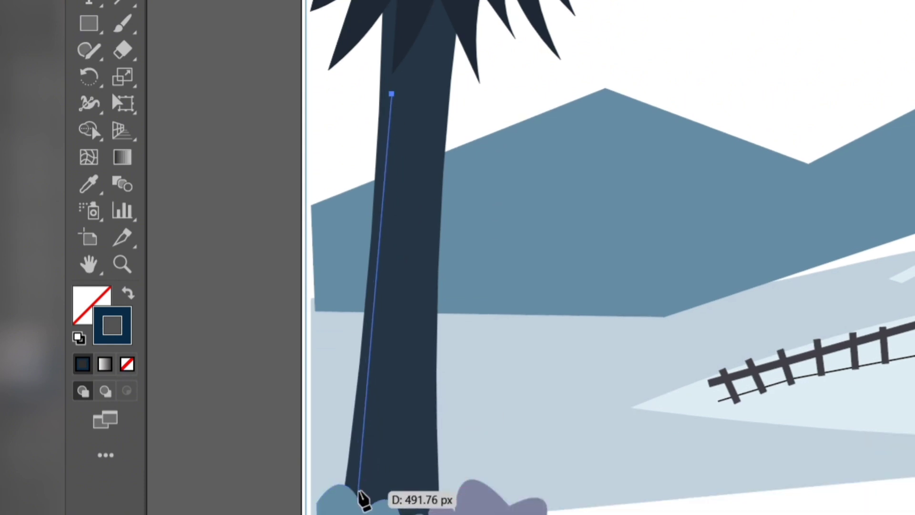
{"action": "left_click", "coordinate": [359, 491]}
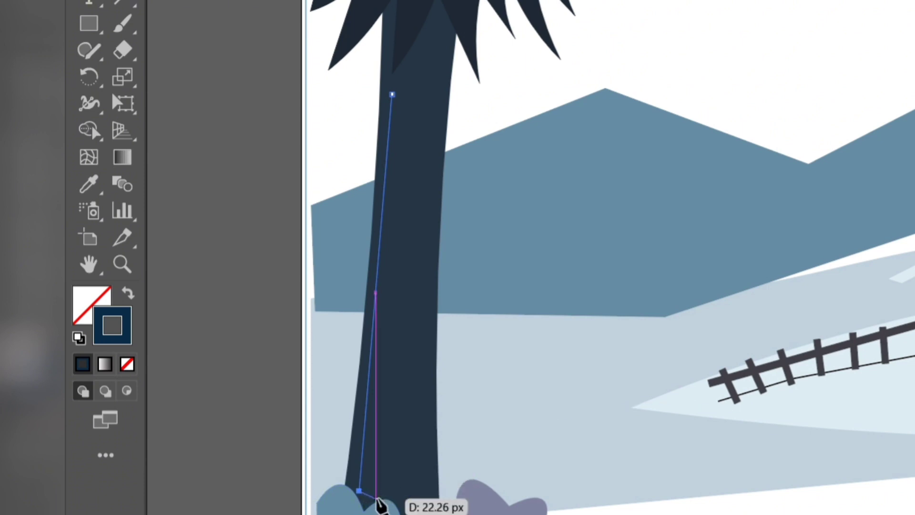
{"action": "left_click", "coordinate": [376, 495]}
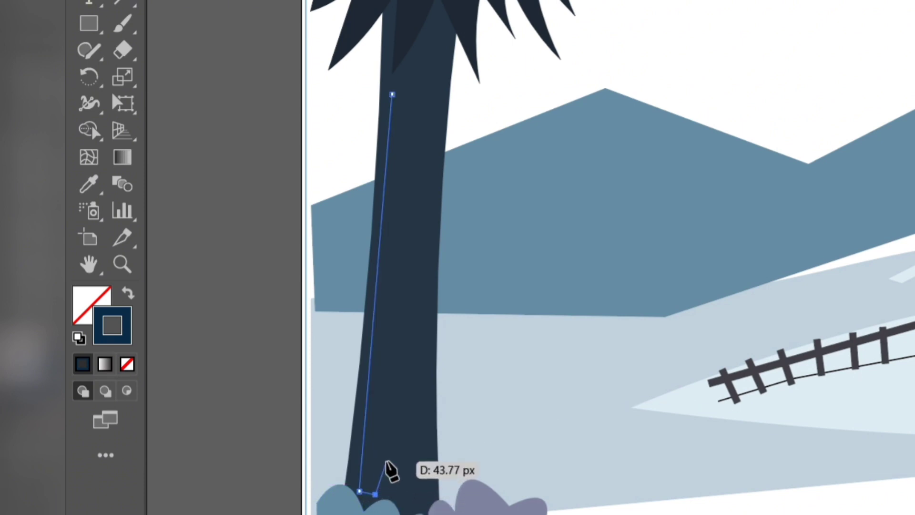
{"action": "left_click", "coordinate": [387, 462]}
{"action": "left_click", "coordinate": [398, 497]}
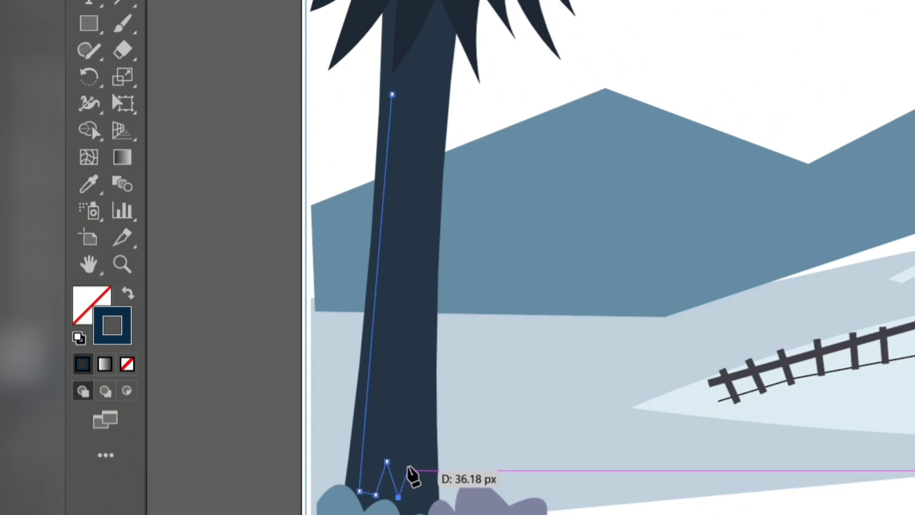
{"action": "left_click", "coordinate": [408, 462]}
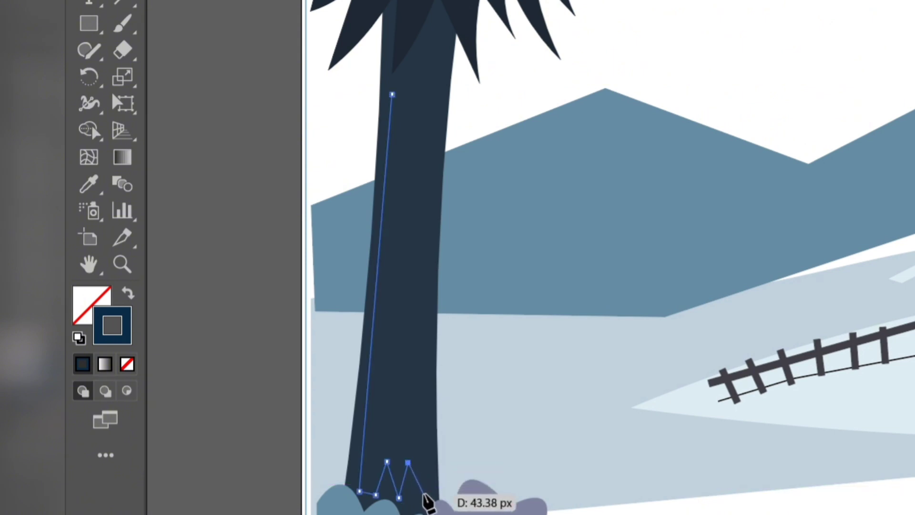
{"action": "left_click", "coordinate": [424, 494]}
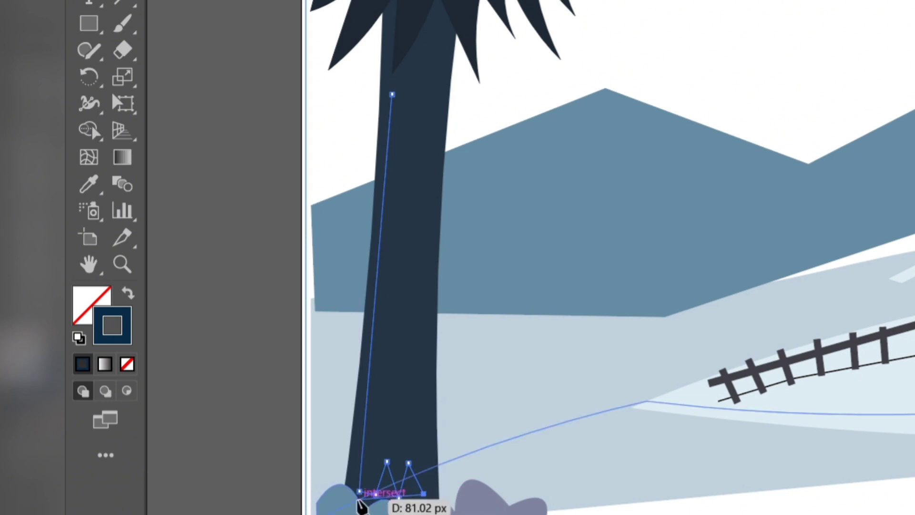
Run the edge back up to the trunk top and close the shading shape
{"action": "left_click", "coordinate": [349, 478]}
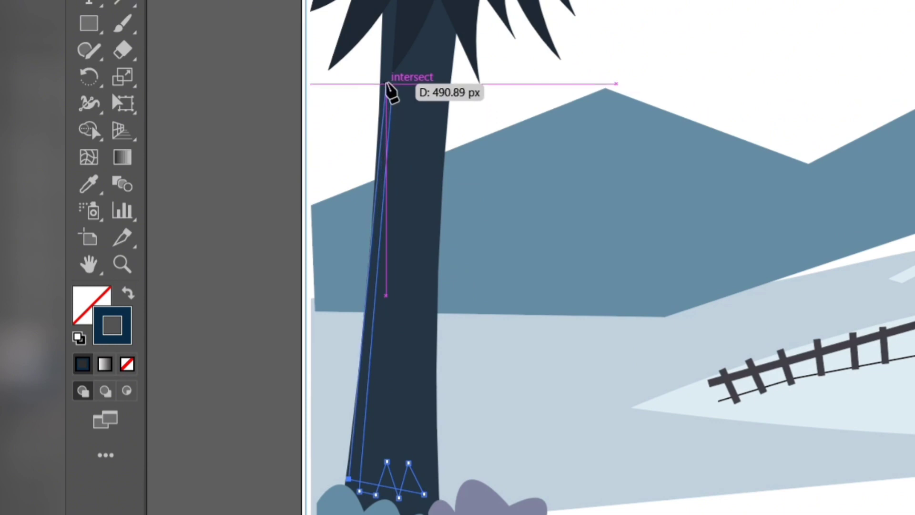
{"action": "left_click", "coordinate": [386, 84]}
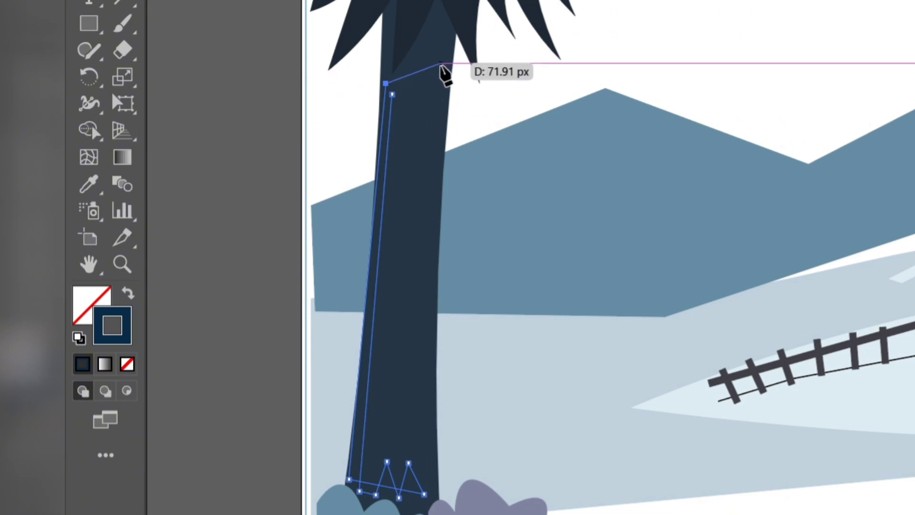
{"action": "left_click", "coordinate": [441, 47]}
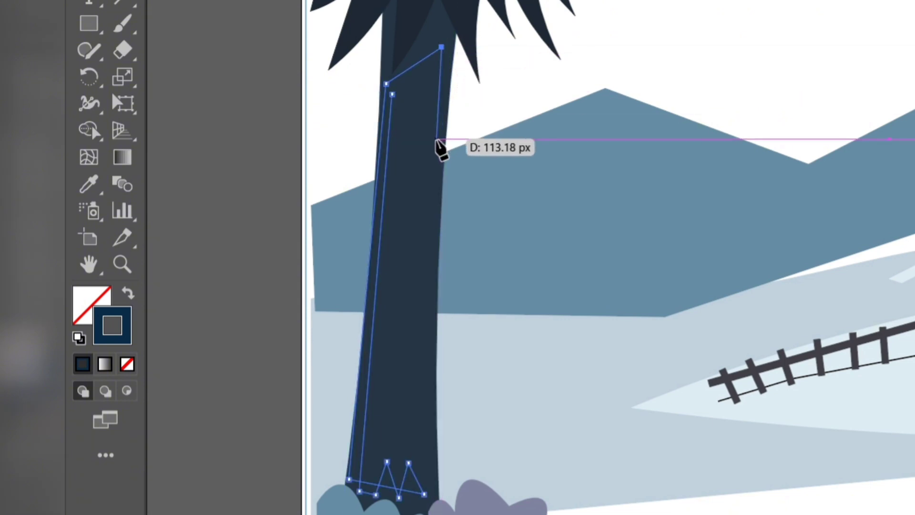
{"action": "left_click", "coordinate": [433, 154]}
Draw a small zigzag shape reaching down from the trunk top
{"action": "left_click", "coordinate": [424, 88]}
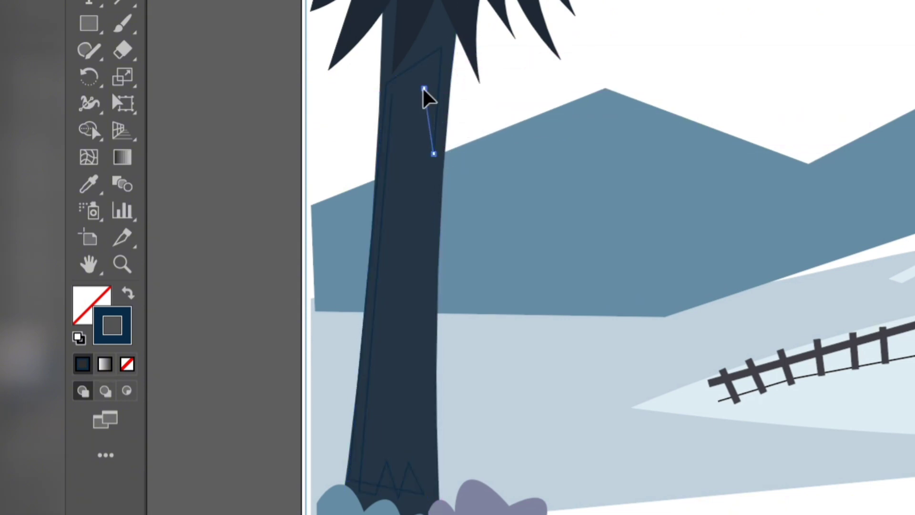
{"action": "left_click", "coordinate": [408, 185]}
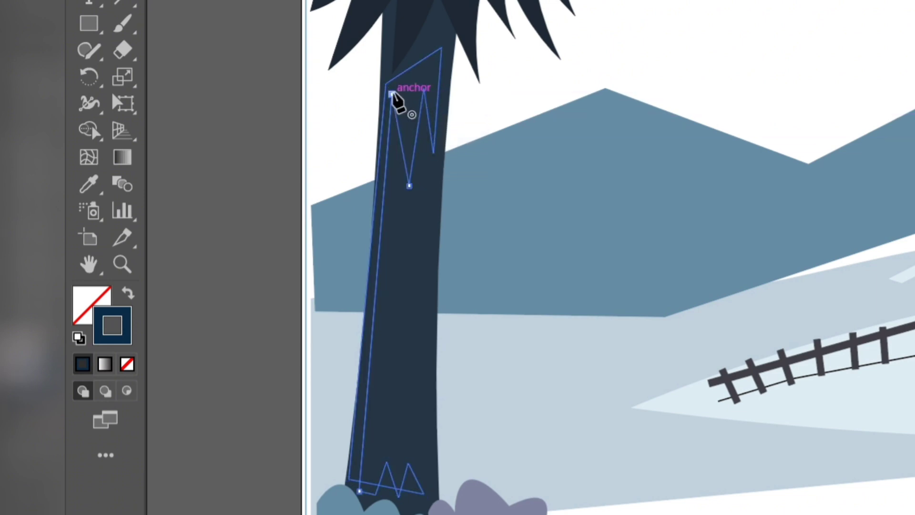
{"action": "left_click", "coordinate": [391, 94]}
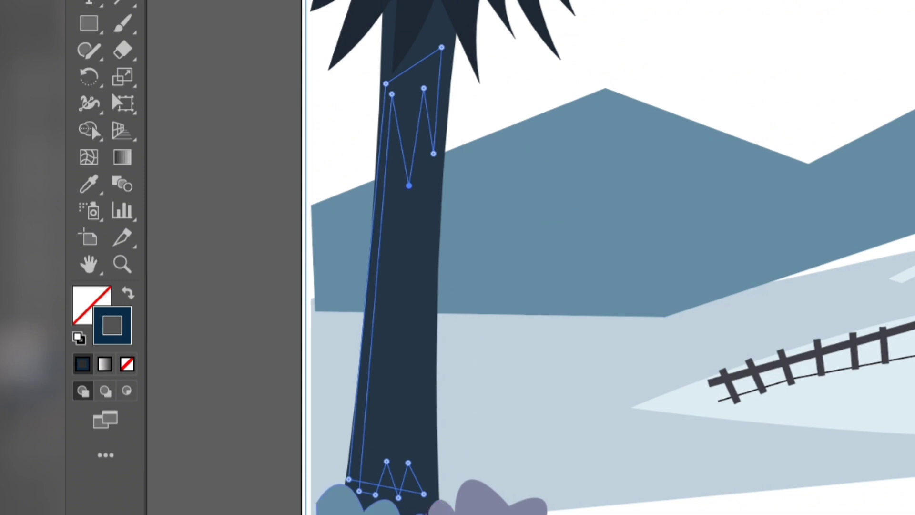
Raise the base zigzag peaks, curve its bottom edge and bend the inner edge outward
{"action": "left_click_drag", "start_coordinate": [387, 462], "coordinate": [389, 437]}
{"action": "left_click", "coordinate": [391, 438]}
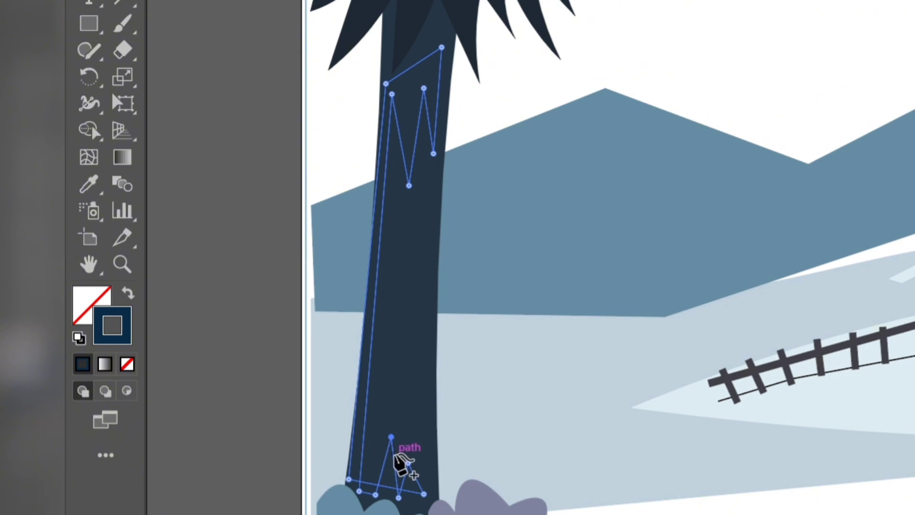
{"action": "left_click_drag", "start_coordinate": [411, 461], "coordinate": [412, 445]}
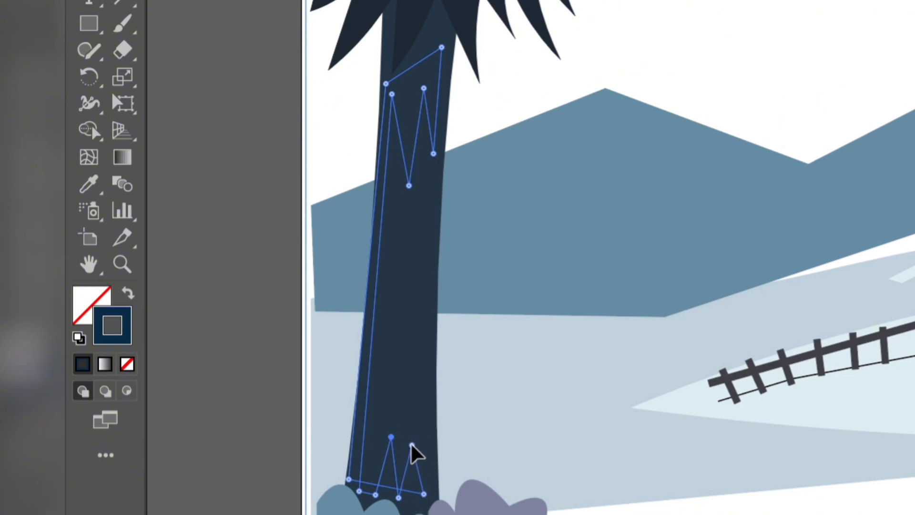
{"action": "left_click_drag", "start_coordinate": [376, 490], "coordinate": [408, 514]}
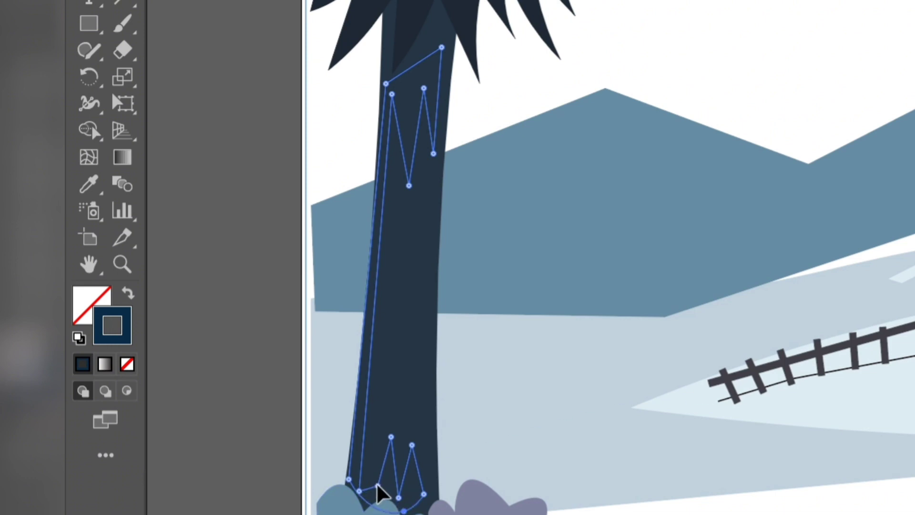
{"action": "left_click_drag", "start_coordinate": [359, 492], "coordinate": [372, 478]}
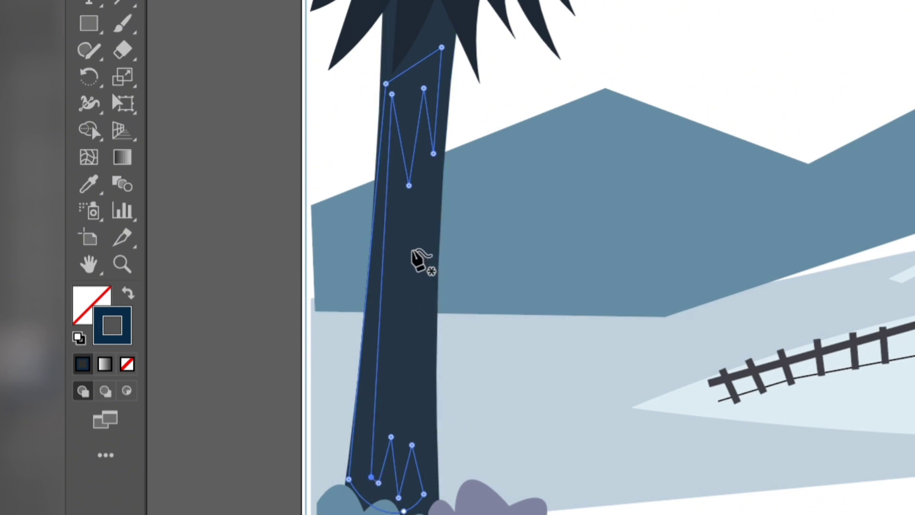
{"action": "left_click", "coordinate": [386, 261]}
{"action": "left_click_drag", "start_coordinate": [386, 261], "coordinate": [394, 265]}
Curve the streak's top upward and adjust its lower zigzag points
{"action": "scroll", "coordinate": [419, 163], "scroll_direction": "up", "scroll_amount": 2}
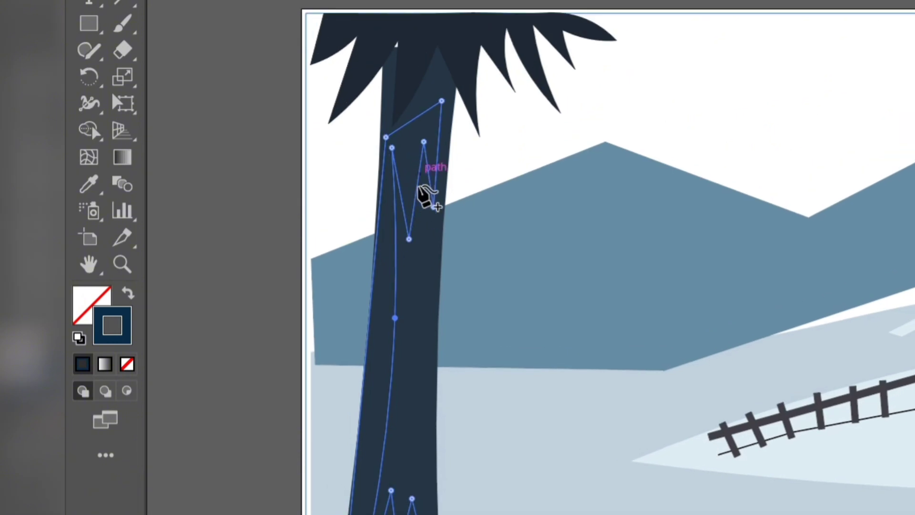
{"action": "scroll", "coordinate": [424, 196], "scroll_direction": "up", "scroll_amount": 1}
{"action": "scroll", "coordinate": [428, 221], "scroll_direction": "up", "scroll_amount": 1}
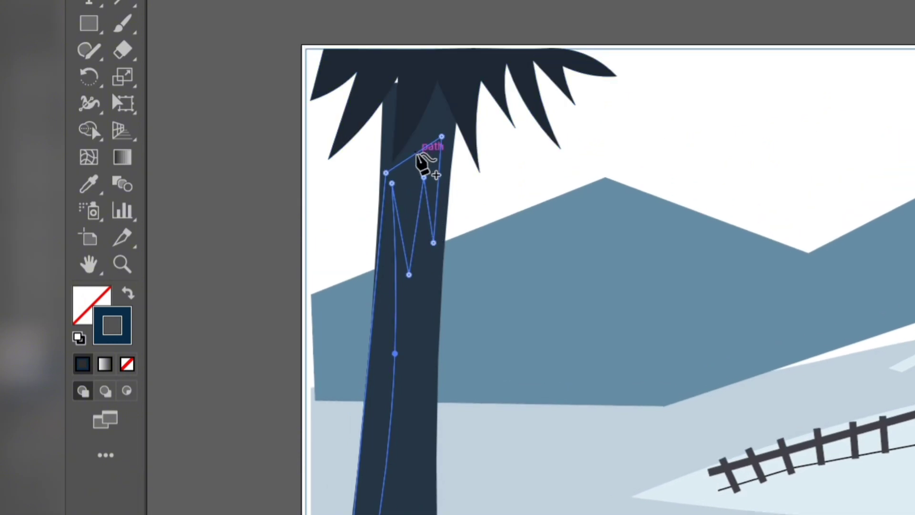
{"action": "left_click", "coordinate": [417, 152]}
{"action": "mouse_move", "coordinate": [416, 152]}
{"action": "left_mouse_down"}
{"action": "mouse_move", "coordinate": [422, 99]}
{"action": "mouse_move", "coordinate": [435, 92]}
{"action": "left_mouse_up"}
{"action": "scroll", "coordinate": [435, 242], "scroll_direction": "up", "scroll_amount": 1}
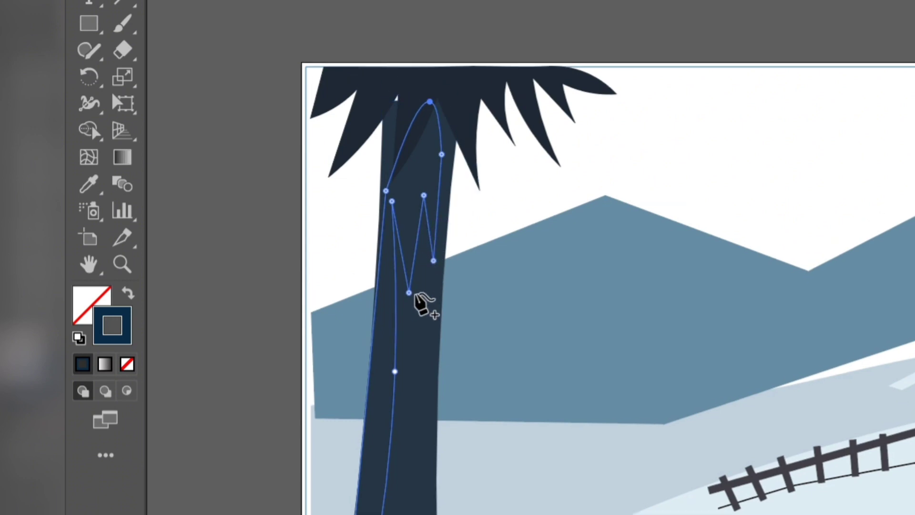
{"action": "left_click_drag", "start_coordinate": [409, 293], "coordinate": [417, 314]}
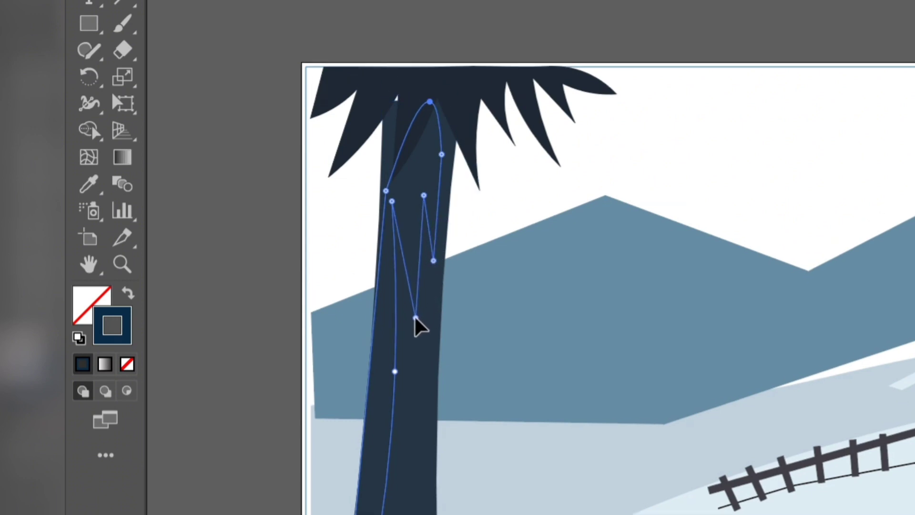
{"action": "left_click", "coordinate": [399, 273]}
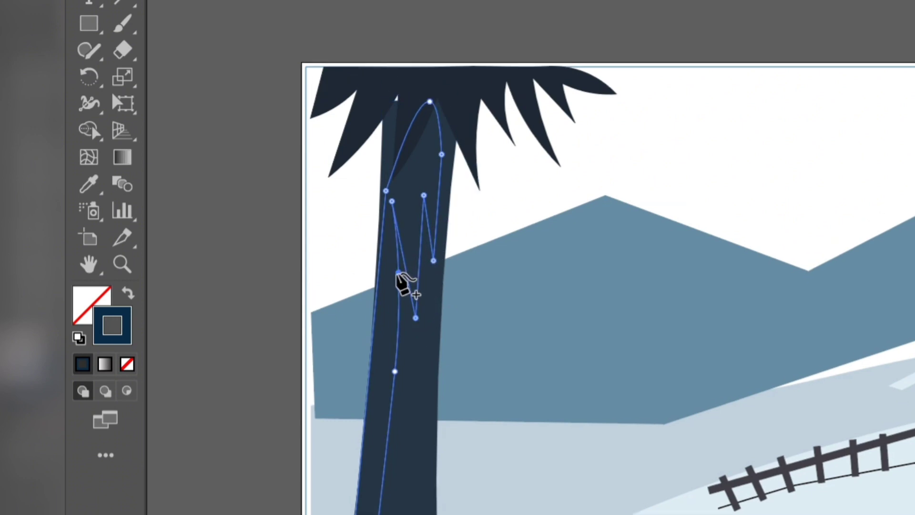
{"action": "left_click_drag", "start_coordinate": [391, 201], "coordinate": [405, 204]}
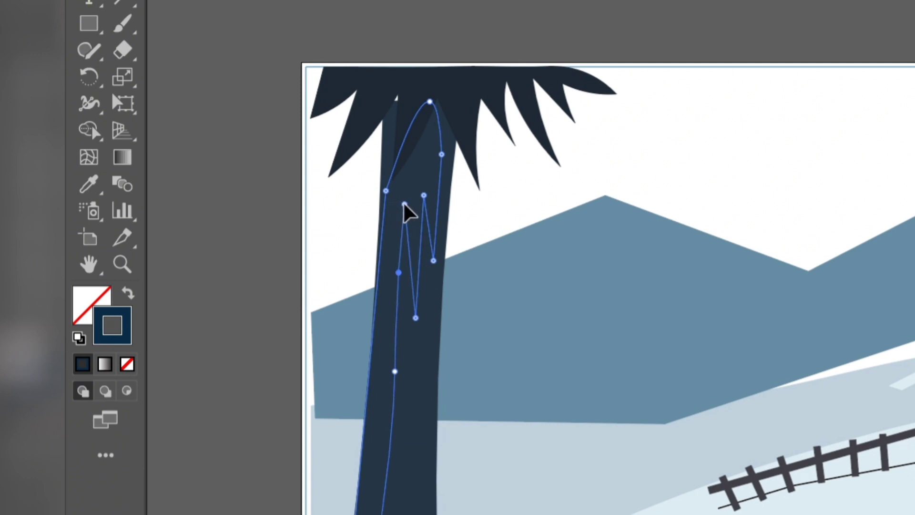
{"action": "scroll", "coordinate": [415, 220], "scroll_direction": "up", "scroll_amount": 3}
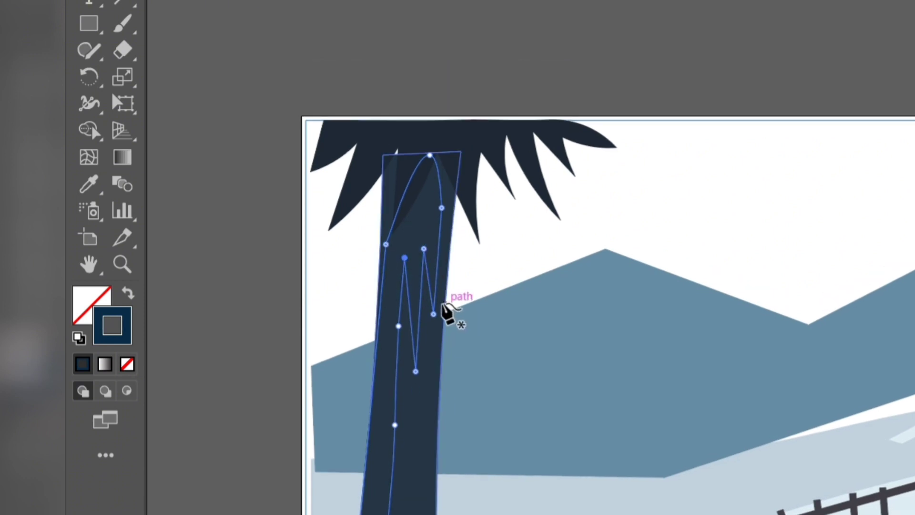
{"action": "scroll", "coordinate": [388, 334], "scroll_direction": "down", "scroll_amount": 3}
{"action": "scroll", "coordinate": [432, 352], "scroll_direction": "down", "scroll_amount": 3}
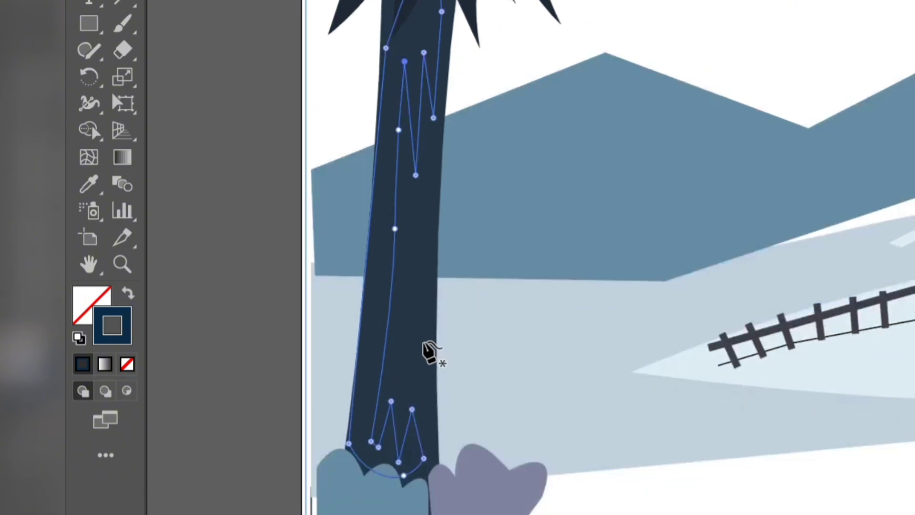
Fill the trunk streaks with dark navy and no outline
{"action": "left_click", "coordinate": [127, 298]}
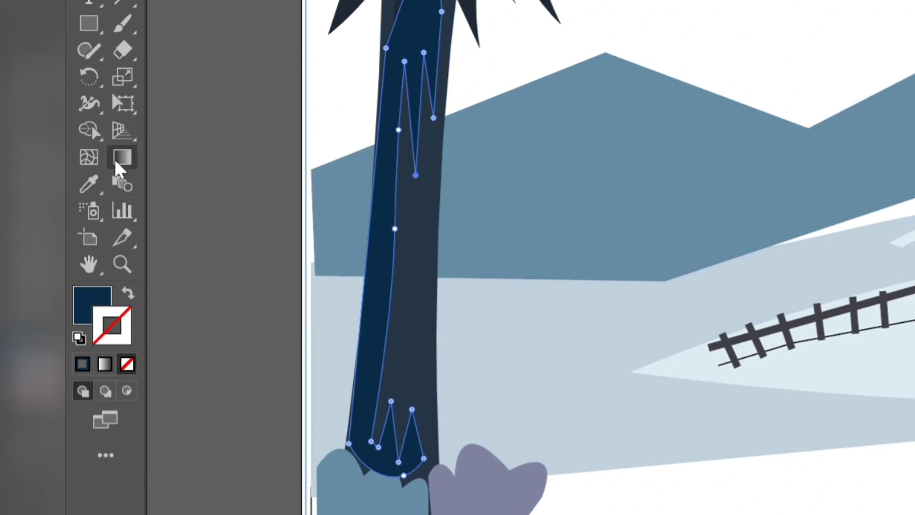
{"action": "key", "text": "i"}
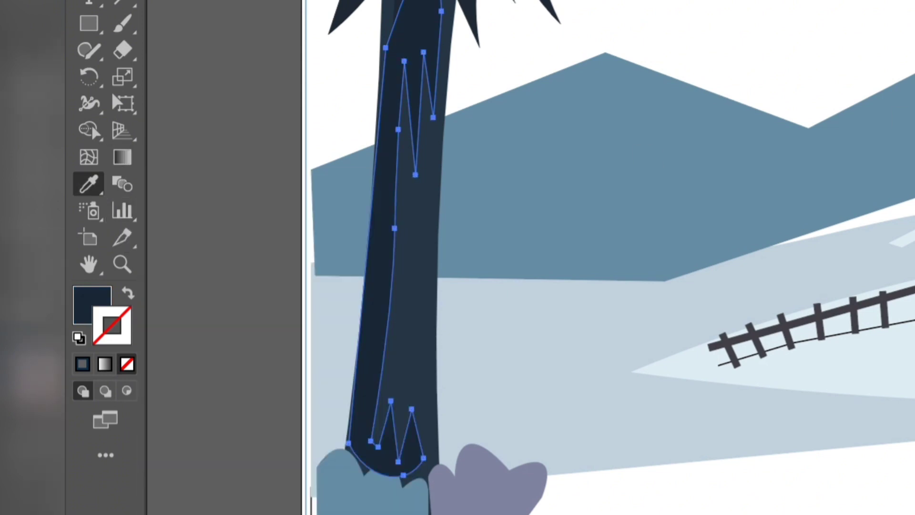
{"action": "key", "text": "v"}
{"action": "left_click", "coordinate": [708, 1]}
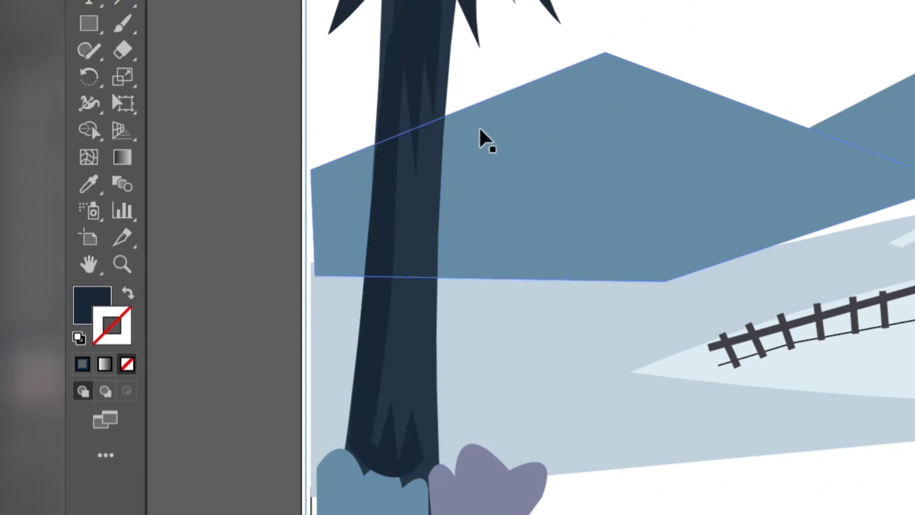
Bring the palm leaves in front of the trunk via Arrange > Bring to Front
{"action": "scroll", "coordinate": [627, 420], "scroll_direction": "up", "scroll_amount": 3}
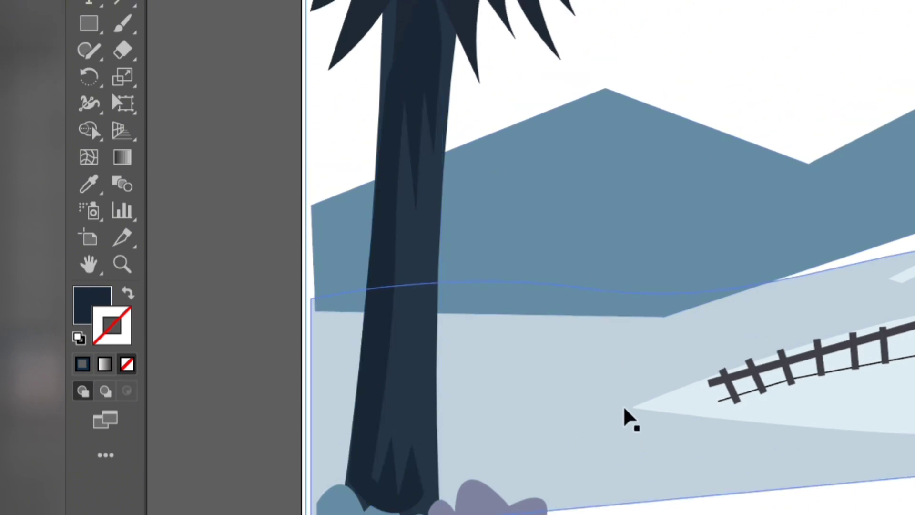
{"action": "right_click", "coordinate": [479, 69]}
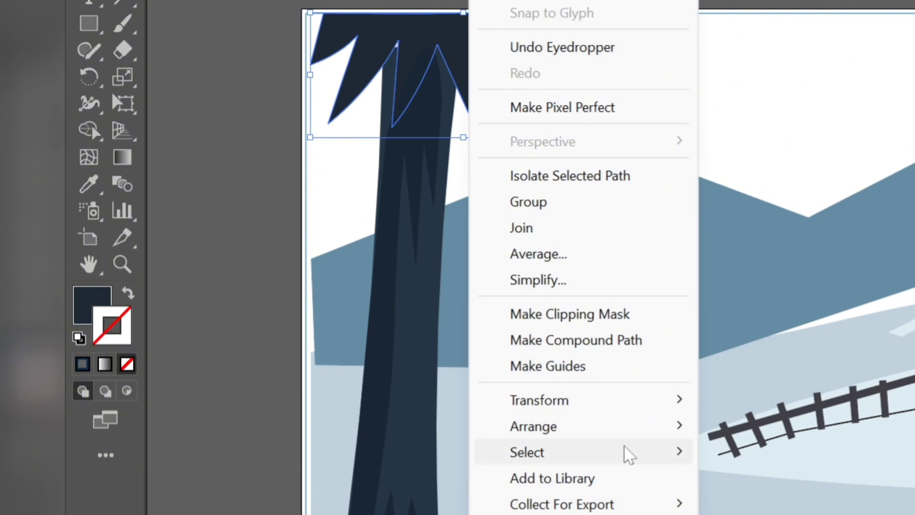
{"action": "mouse_move", "coordinate": [534, 426]}
{"action": "left_click", "coordinate": [809, 427]}
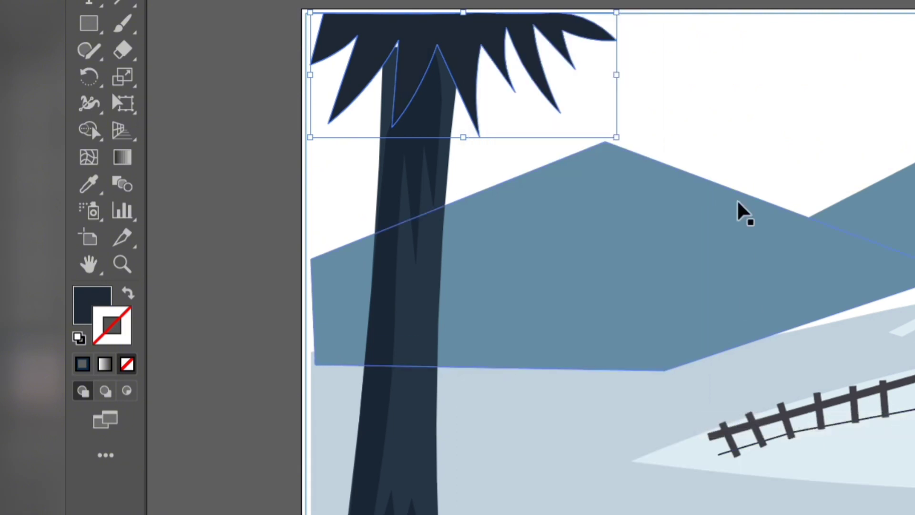
{"action": "left_click", "coordinate": [747, 110]}
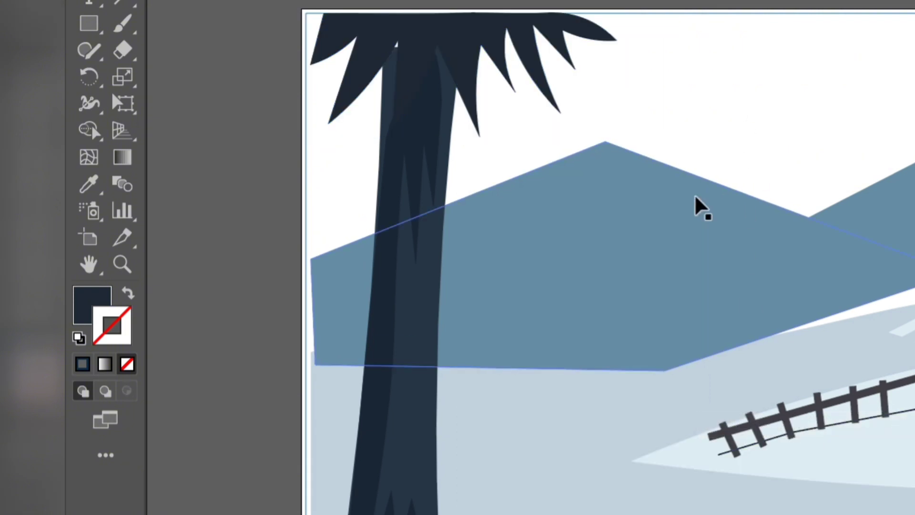
Stretch the palm trunk upward beneath the leaves
{"action": "left_click", "coordinate": [392, 85]}
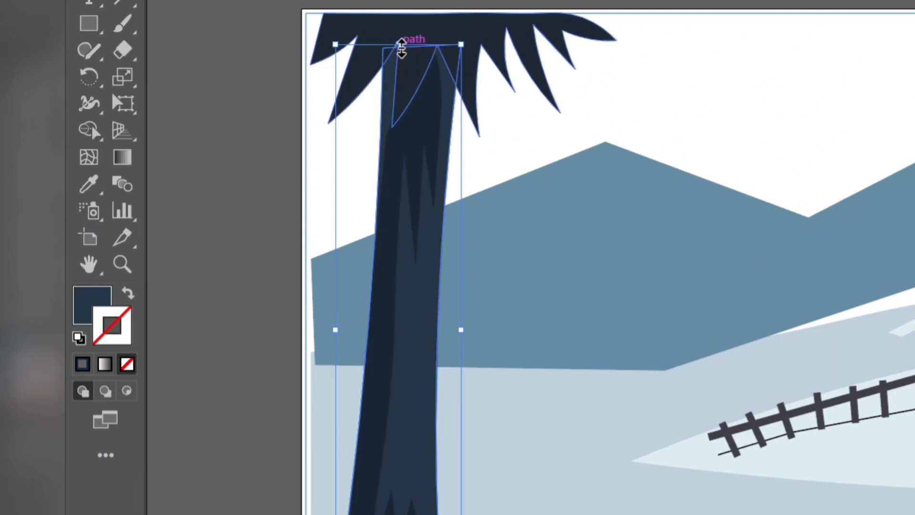
{"action": "left_click_drag", "start_coordinate": [401, 48], "coordinate": [401, 25]}
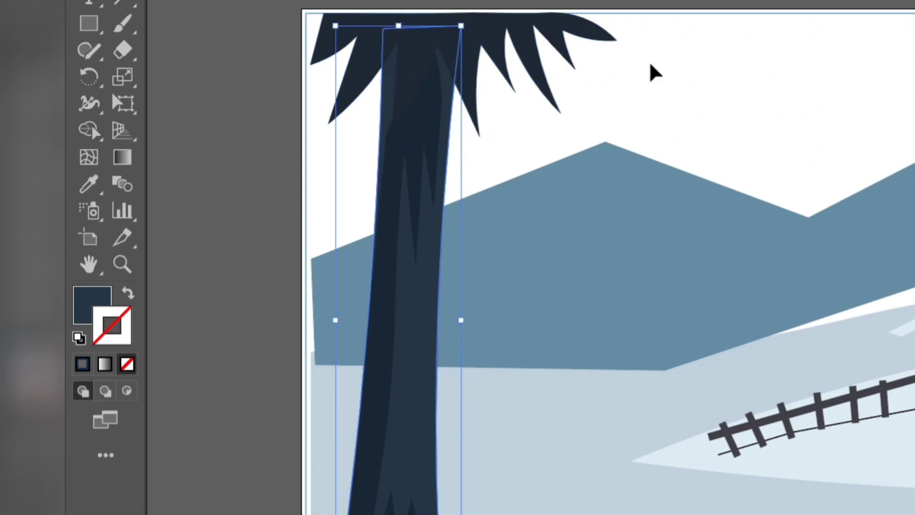
{"action": "left_click", "coordinate": [829, 94]}
Draw the first two thin branch lines inside the left lavender bush
{"action": "scroll", "coordinate": [566, 219], "scroll_direction": "down", "scroll_amount": 3}
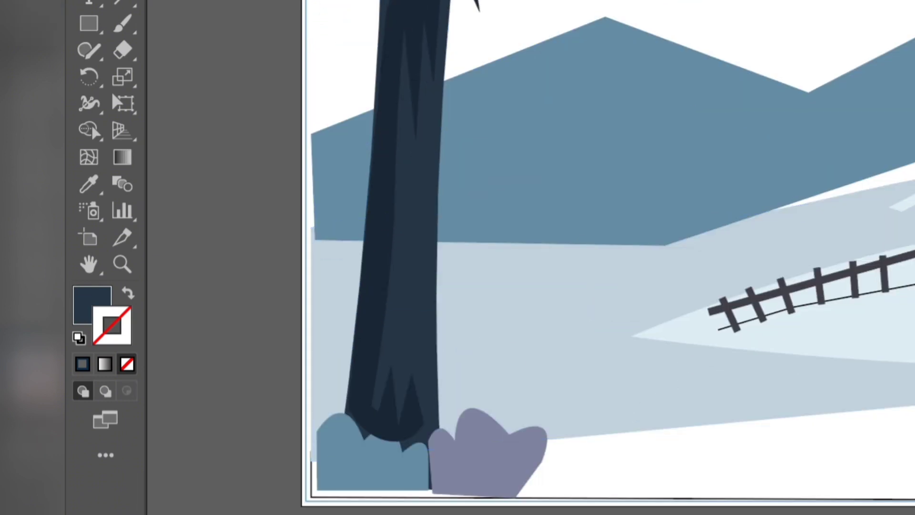
{"action": "scroll", "coordinate": [566, 219], "scroll_direction": "down", "scroll_amount": 1}
{"action": "key", "text": "p"}
{"action": "left_click", "coordinate": [335, 395]}
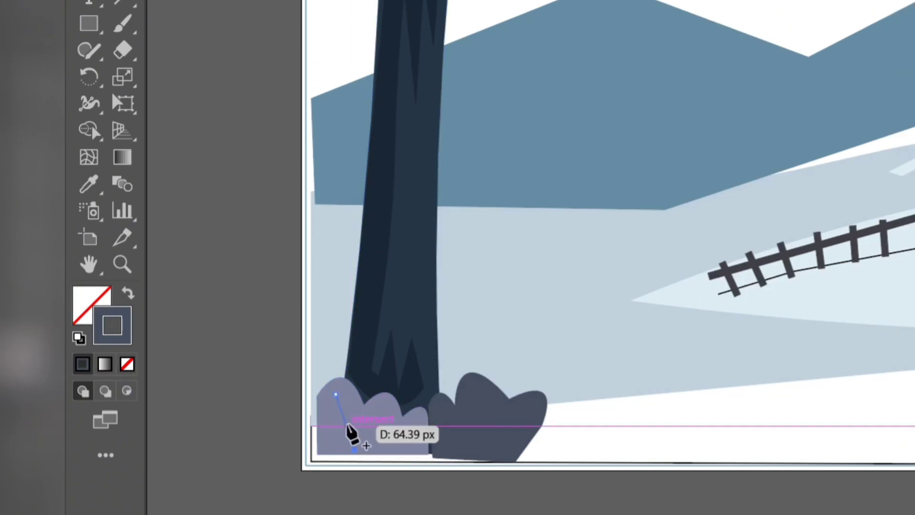
{"action": "left_click", "coordinate": [355, 449]}
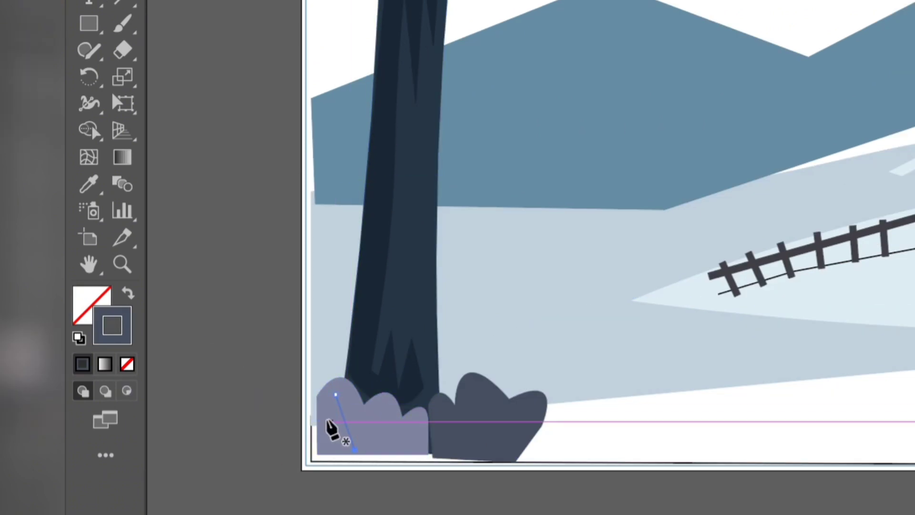
{"action": "left_click_drag", "start_coordinate": [345, 420], "coordinate": [322, 410]}
{"action": "key", "text": "v"}
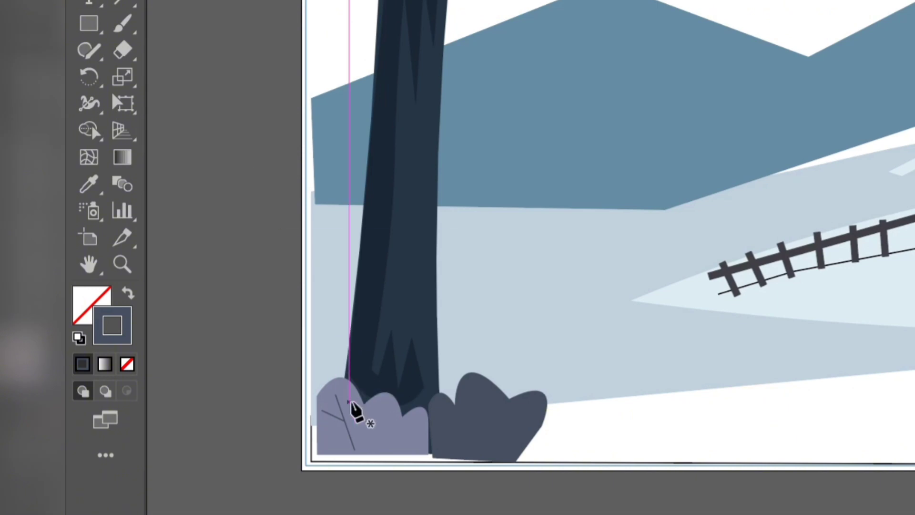
{"action": "key", "text": "p"}
{"action": "left_click", "coordinate": [384, 418]}
{"action": "left_click", "coordinate": [374, 448]}
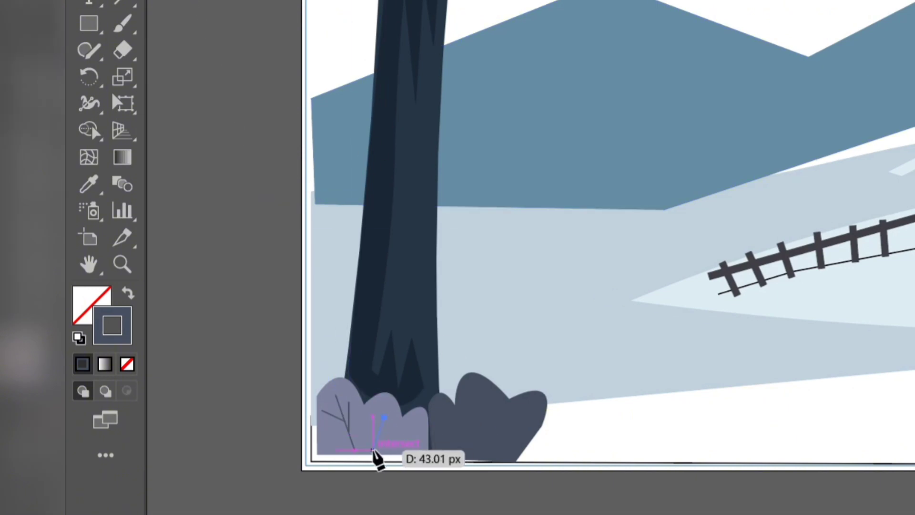
{"action": "key", "text": "v"}
Add two more branch lines in the bush and nudge the last one up
{"action": "key", "text": "p"}
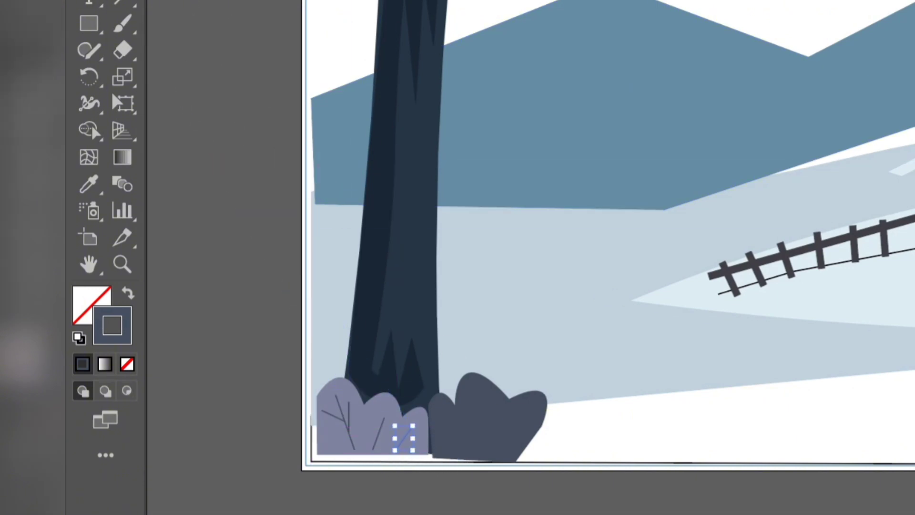
{"action": "left_click", "coordinate": [364, 417]}
{"action": "left_click", "coordinate": [378, 437]}
{"action": "key", "text": "v"}
{"action": "key", "text": "p"}
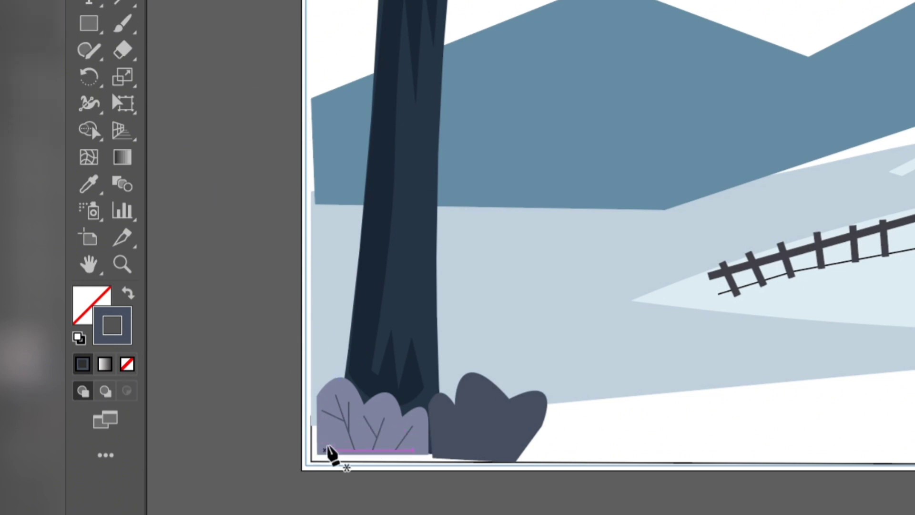
{"action": "left_click", "coordinate": [334, 432]}
{"action": "left_click", "coordinate": [340, 454]}
{"action": "left_click", "coordinate": [321, 438]}
{"action": "key", "text": "v"}
{"action": "left_click_drag", "start_coordinate": [339, 457], "coordinate": [339, 453]}
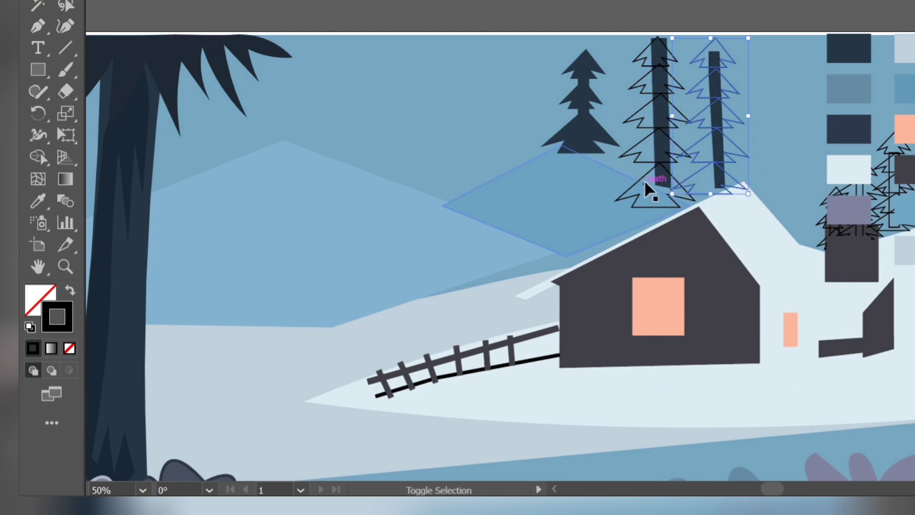
Select all tiers of the outlined pines and copy the solid pine's dark navy fill
{"action": "left_click", "coordinate": [645, 185], "text": "shift"}
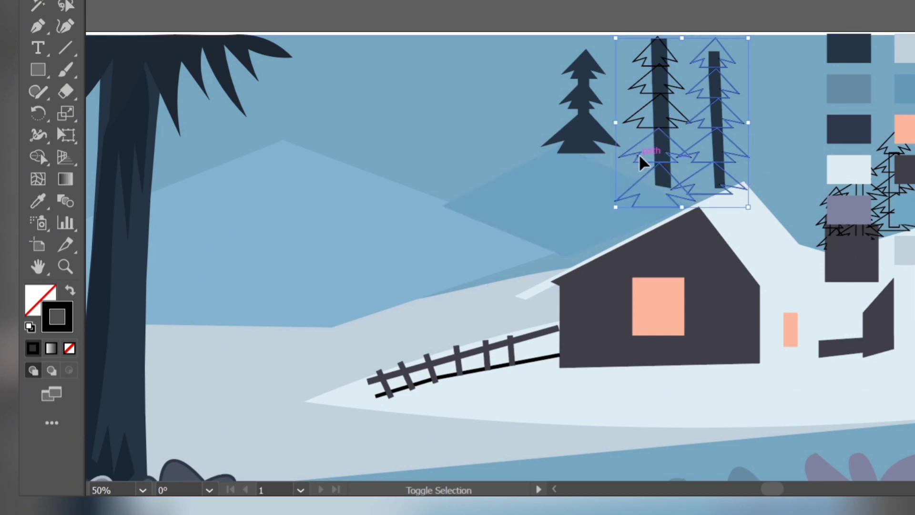
{"action": "left_click", "coordinate": [641, 143], "text": "shift"}
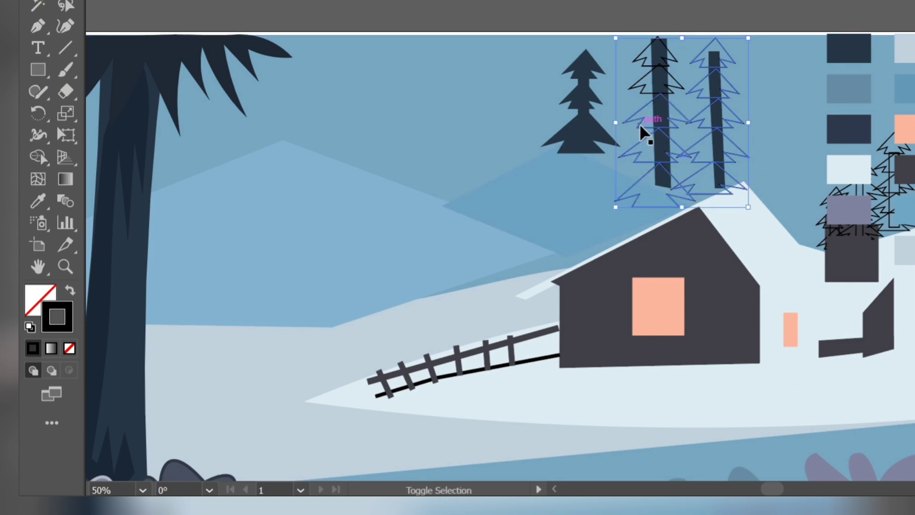
{"action": "left_click", "coordinate": [646, 67], "text": "shift"}
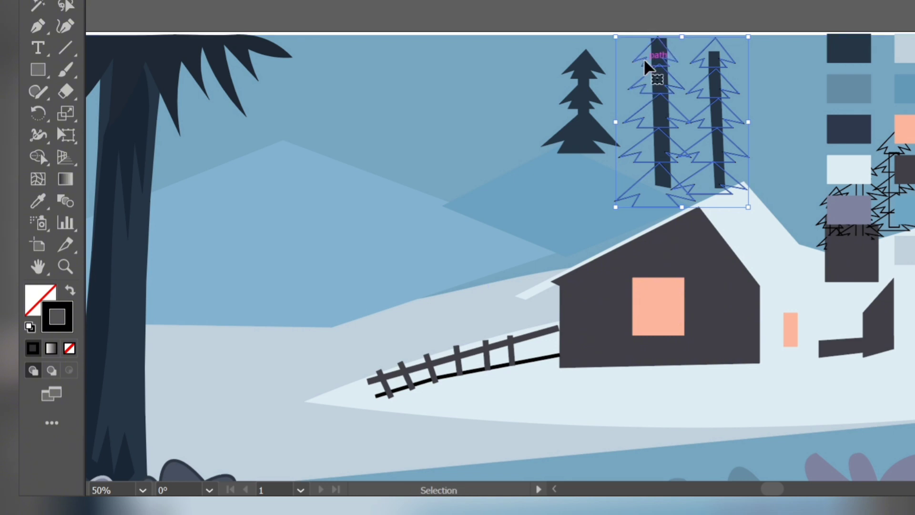
{"action": "key", "text": "i"}
{"action": "left_click", "coordinate": [591, 72]}
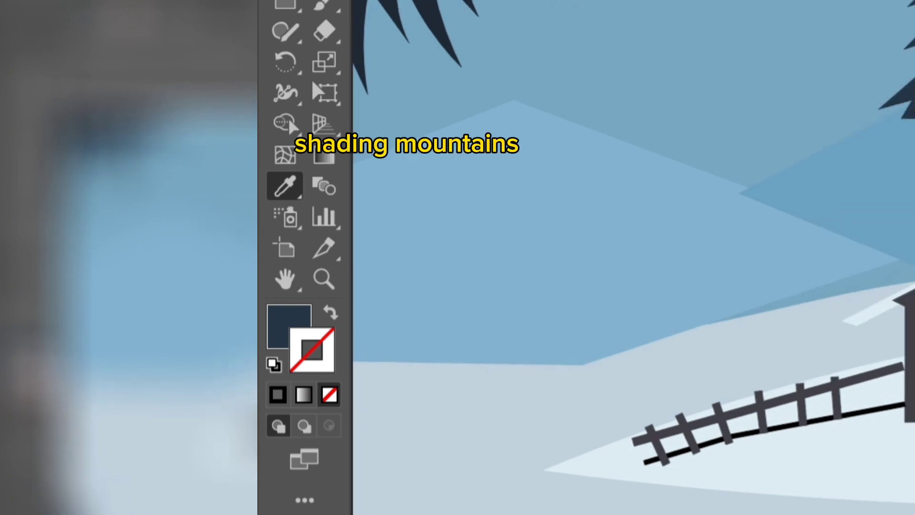
Draw a closed freehand shading outline on the front mountain below its peak
{"action": "key", "text": "p"}
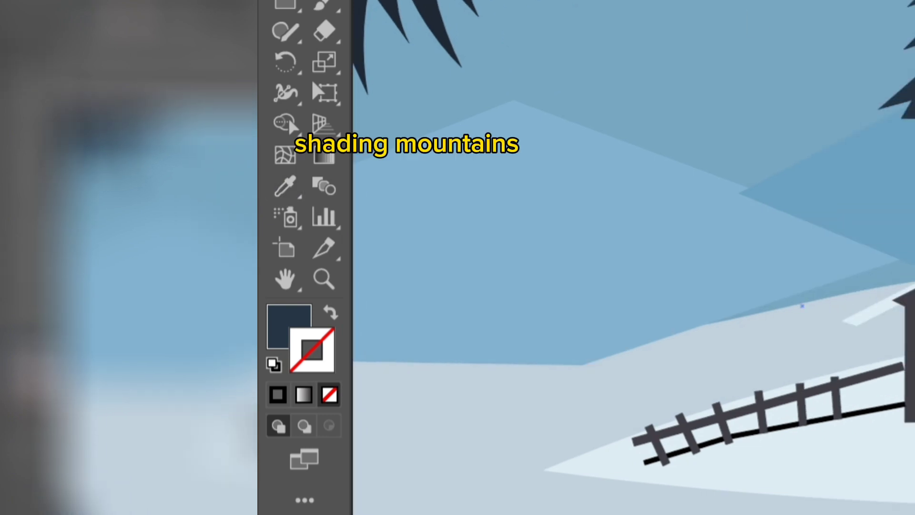
{"action": "left_click", "coordinate": [436, 135]}
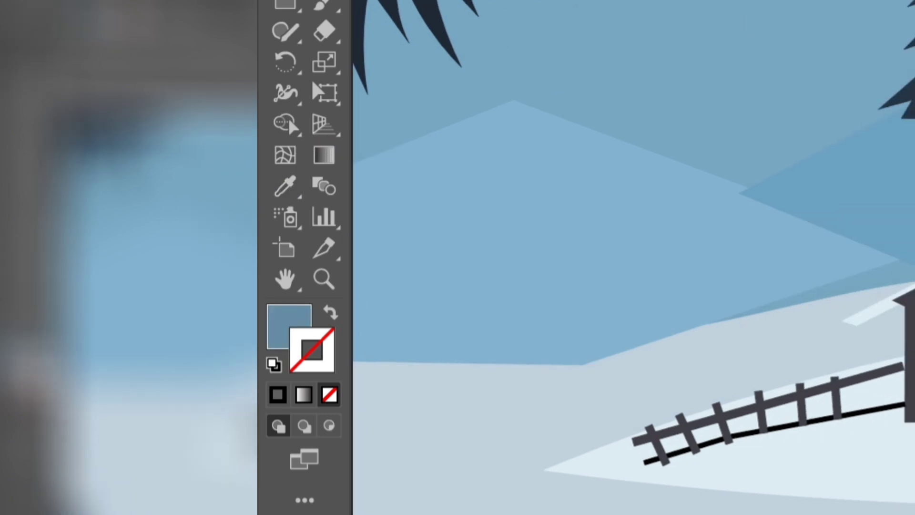
{"action": "left_click", "coordinate": [763, 477]}
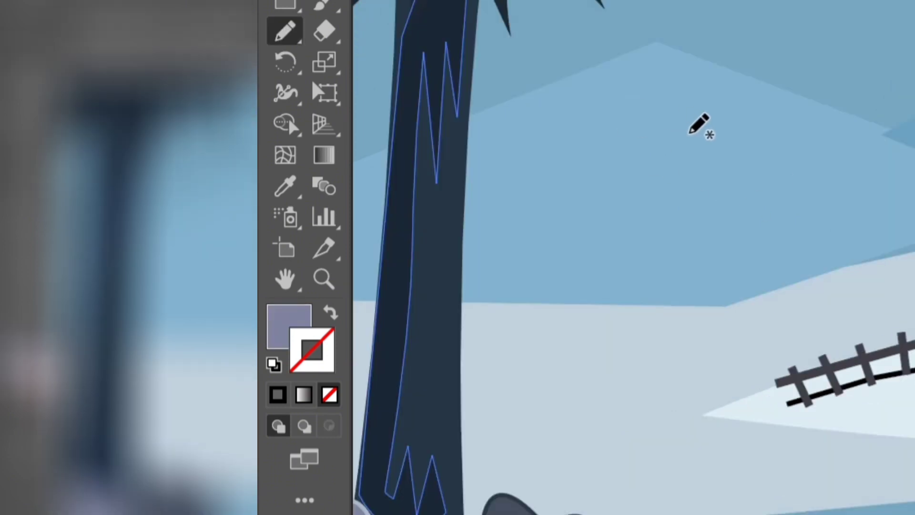
{"action": "mouse_move", "coordinate": [663, 51]}
{"action": "left_mouse_down"}
{"action": "mouse_move", "coordinate": [675, 142]}
{"action": "mouse_move", "coordinate": [875, 225]}
{"action": "left_mouse_up"}
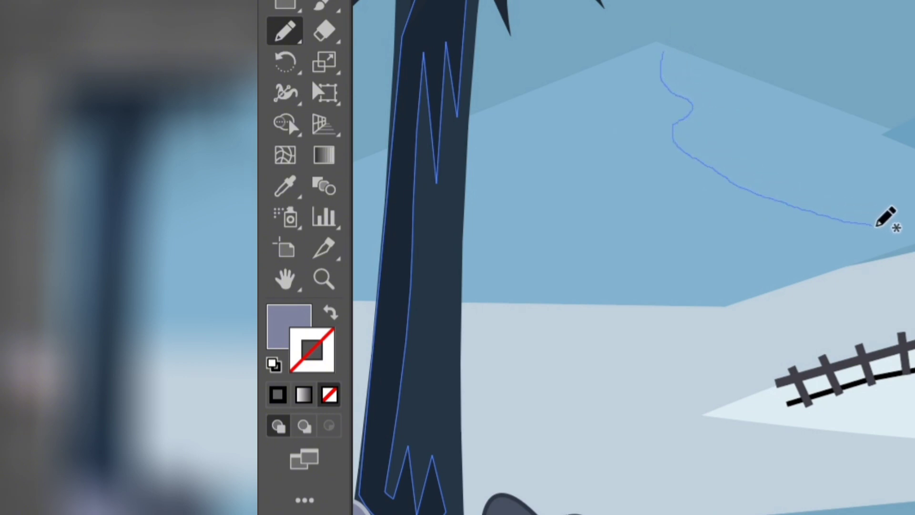
{"action": "mouse_move", "coordinate": [876, 224]}
{"action": "left_mouse_down"}
{"action": "mouse_move", "coordinate": [772, 278]}
{"action": "mouse_move", "coordinate": [727, 288]}
{"action": "mouse_move", "coordinate": [592, 275]}
{"action": "mouse_move", "coordinate": [470, 286]}
{"action": "mouse_move", "coordinate": [482, 141]}
{"action": "mouse_move", "coordinate": [660, 60]}
{"action": "left_mouse_up"}
{"action": "key", "text": "slash"}
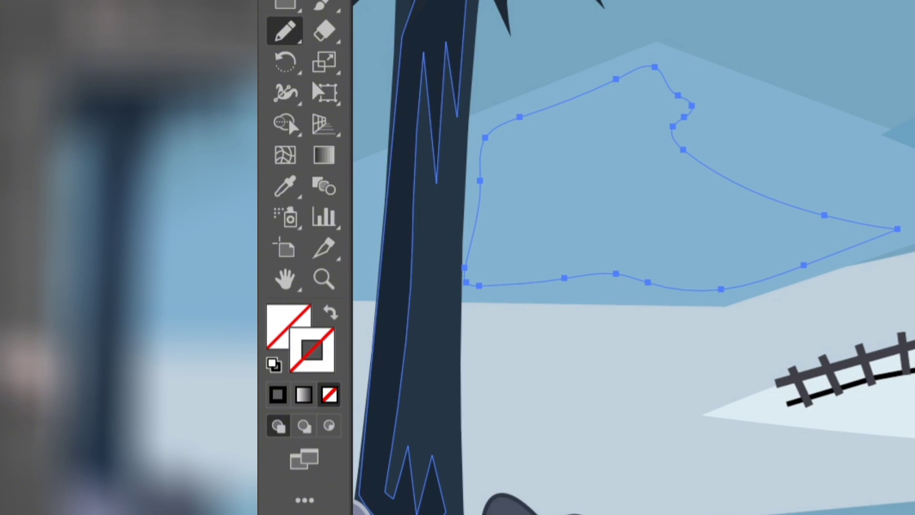
Fill the shading shape with the darker mountain blue
{"action": "key", "text": "i"}
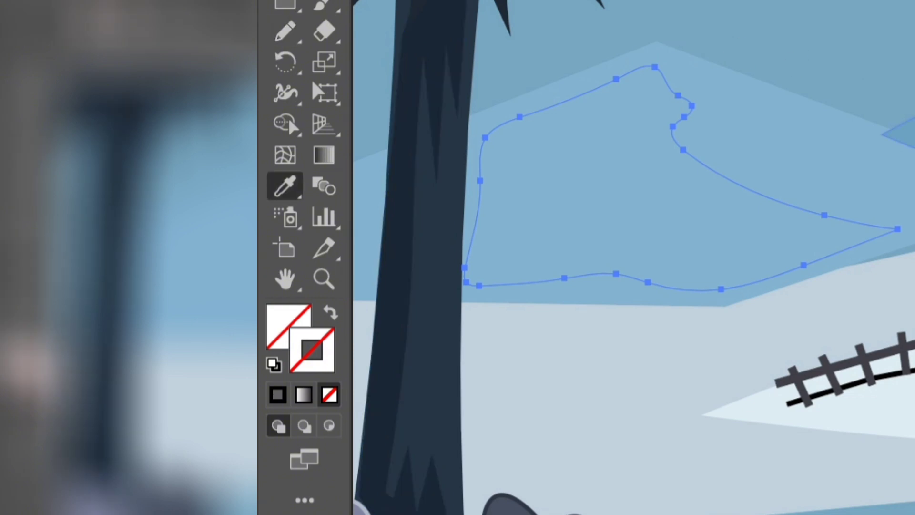
{"action": "left_click", "coordinate": [525, 28]}
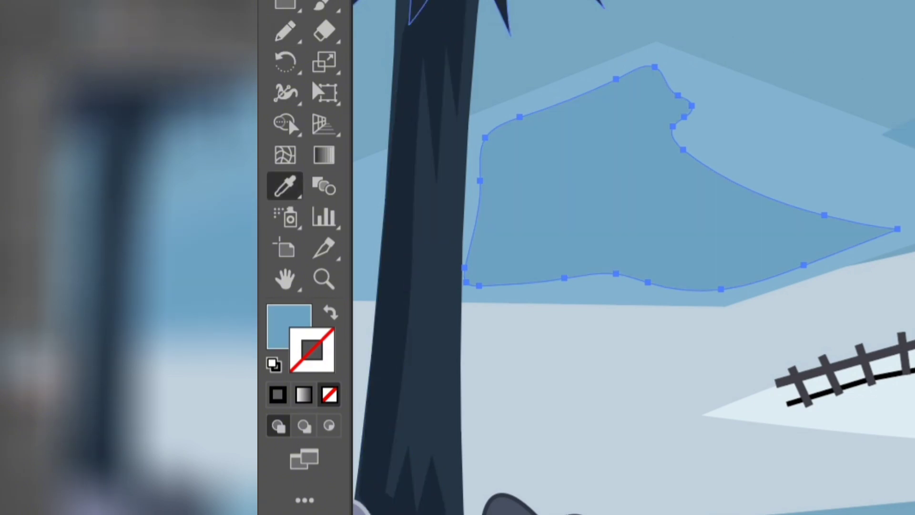
{"action": "key", "text": "v"}
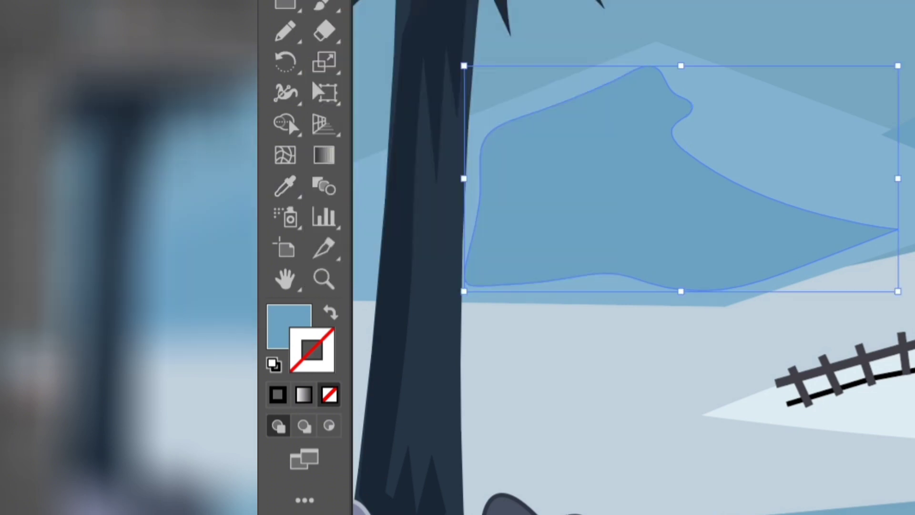
{"action": "left_click", "coordinate": [899, 163]}
Switch to the Pencil, undo a fill, and sample the mountain blue as fill
{"action": "left_click", "coordinate": [258, 77]}
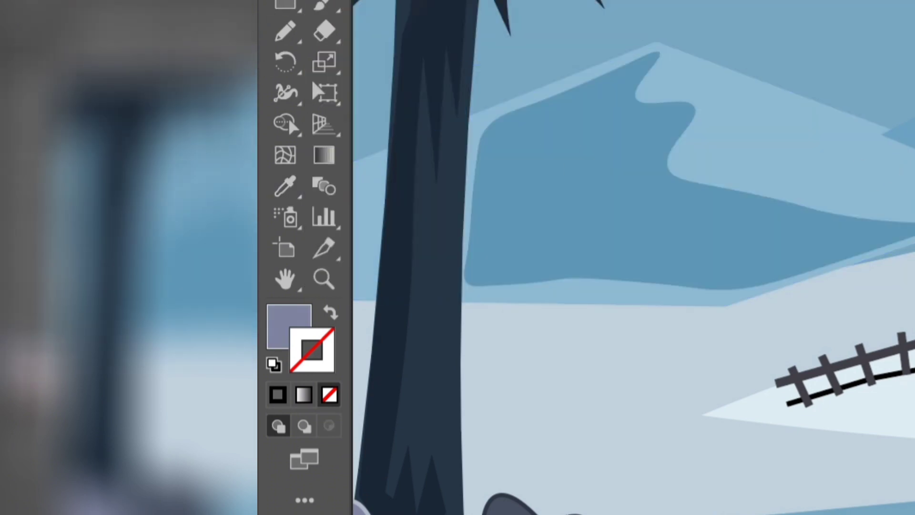
{"action": "left_click", "coordinate": [296, 33]}
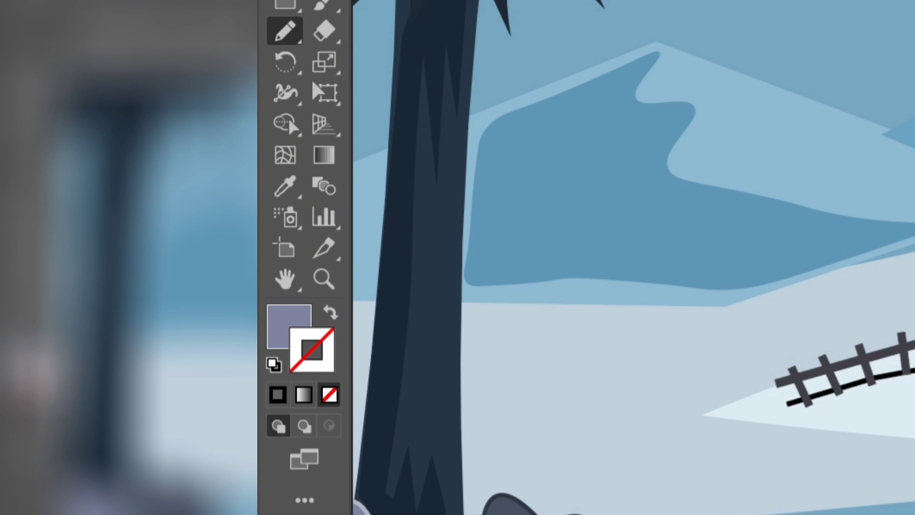
{"action": "key", "text": "ctrl+z"}
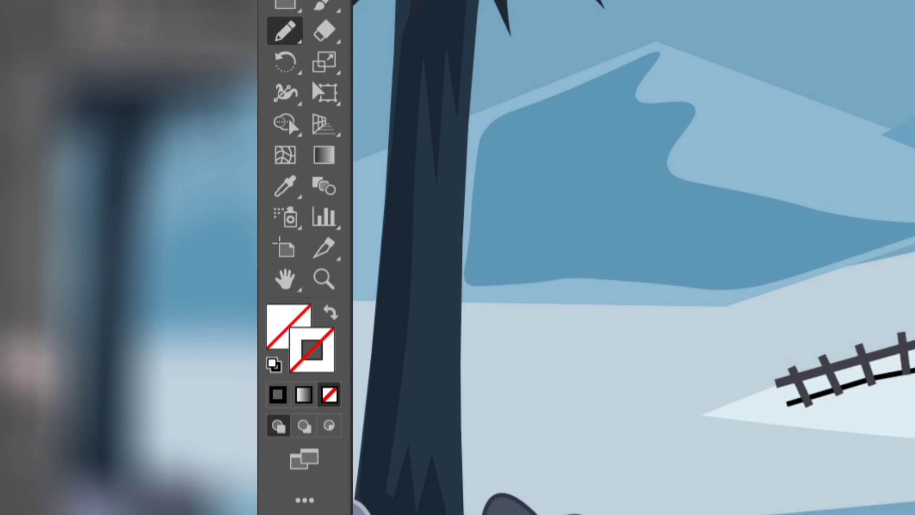
{"action": "key", "text": "i"}
{"action": "left_click", "coordinate": [784, 210]}
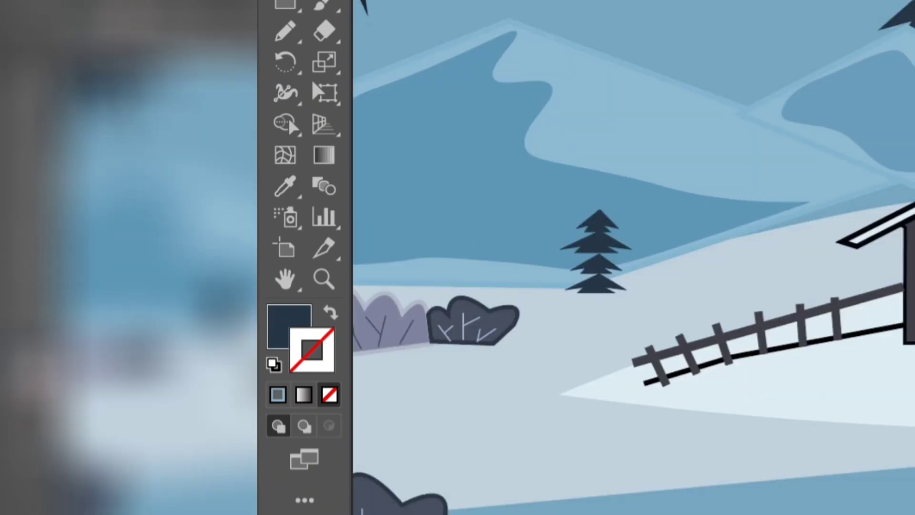
Copy the small pine into a row of five trees beside the house
{"action": "left_click", "coordinate": [617, 260]}
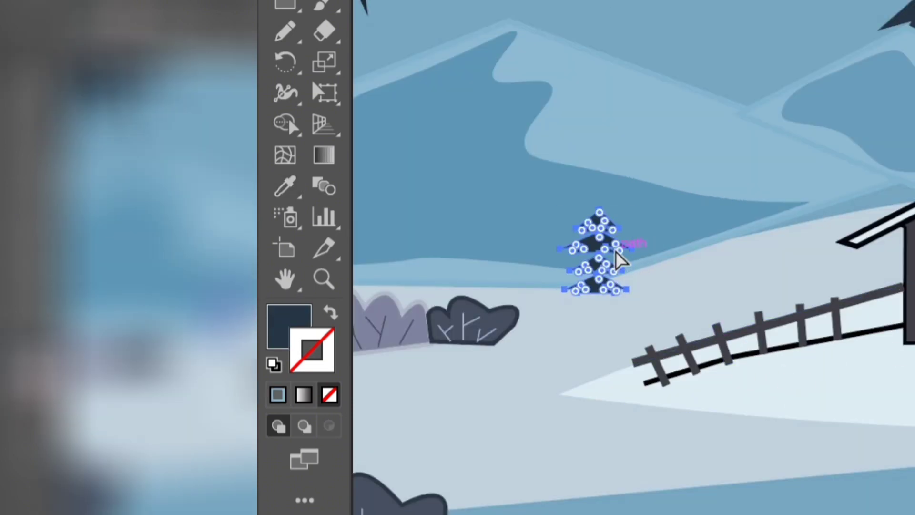
{"action": "left_click", "coordinate": [622, 251]}
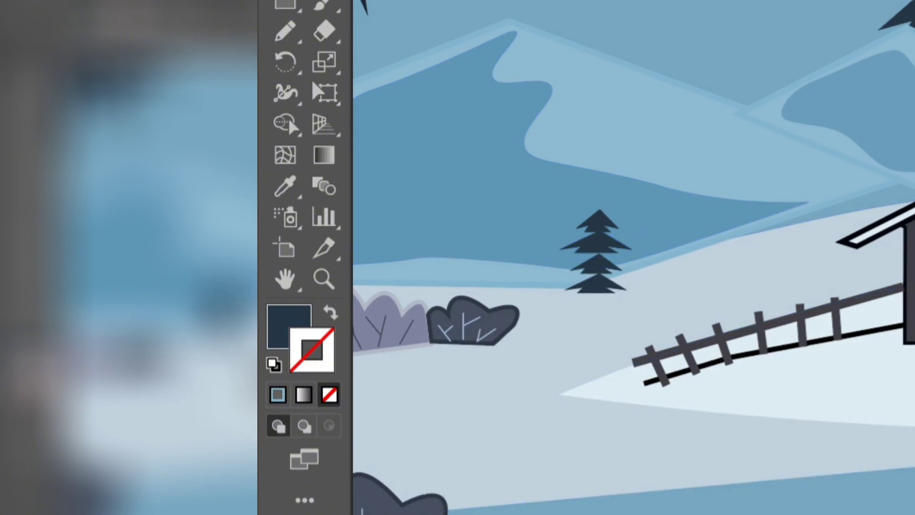
{"action": "mouse_move", "coordinate": [604, 253]}
{"action": "left_mouse_down"}
{"action": "mouse_move", "coordinate": [697, 244]}
{"action": "mouse_move", "coordinate": [674, 260]}
{"action": "left_mouse_up"}
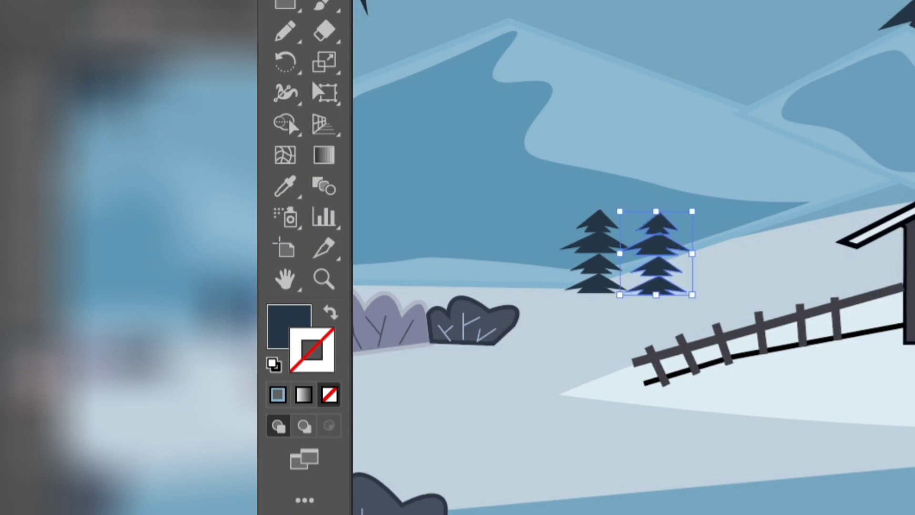
{"action": "mouse_move", "coordinate": [913, 234]}
{"action": "left_mouse_down"}
{"action": "mouse_move", "coordinate": [734, 239]}
{"action": "mouse_move", "coordinate": [713, 260]}
{"action": "left_mouse_up"}
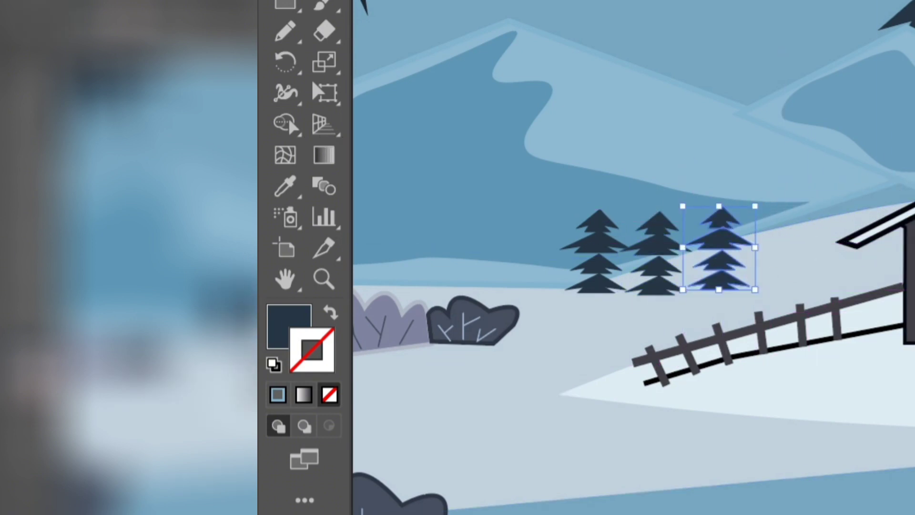
{"action": "left_click_drag", "start_coordinate": [904, 229], "coordinate": [795, 240]}
{"action": "left_click_drag", "start_coordinate": [892, 241], "coordinate": [846, 255]}
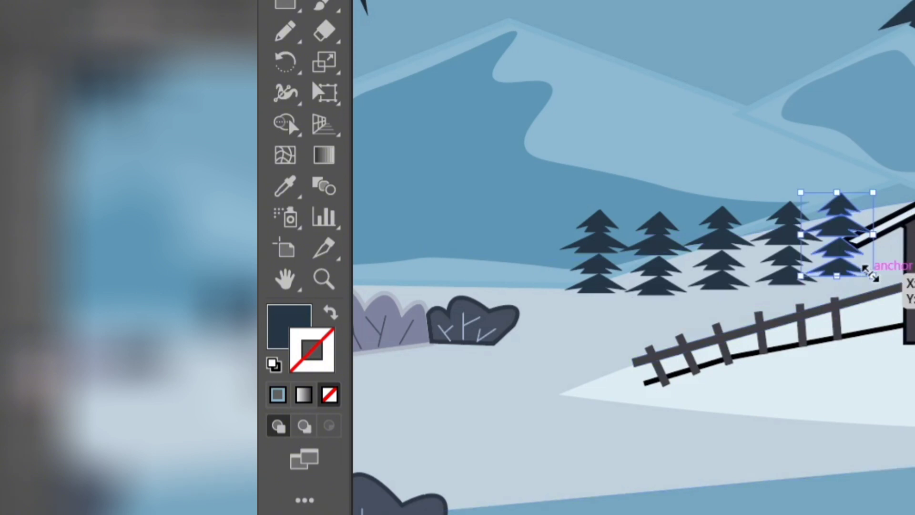
{"action": "mouse_move", "coordinate": [846, 255]}
{"action": "left_mouse_down"}
{"action": "mouse_move", "coordinate": [855, 272]}
{"action": "mouse_move", "coordinate": [852, 263]}
{"action": "left_mouse_up"}
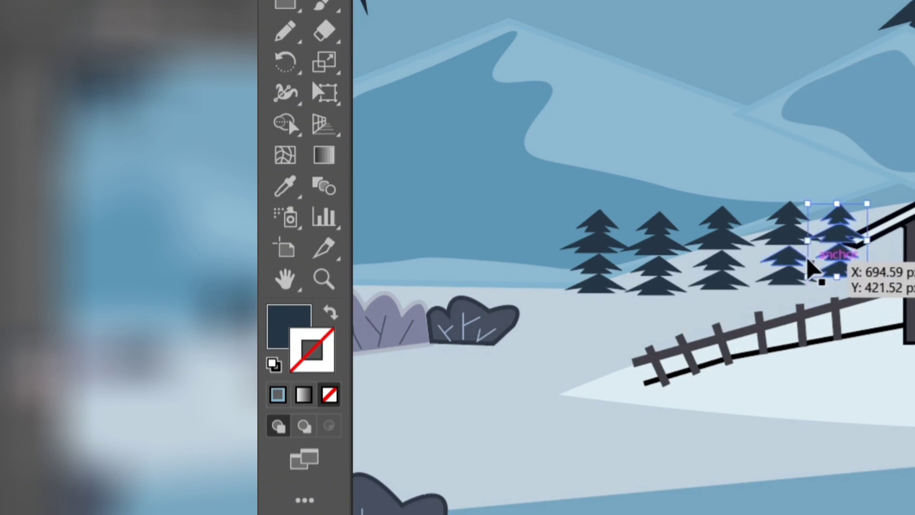
{"action": "left_click_drag", "start_coordinate": [789, 261], "coordinate": [787, 261]}
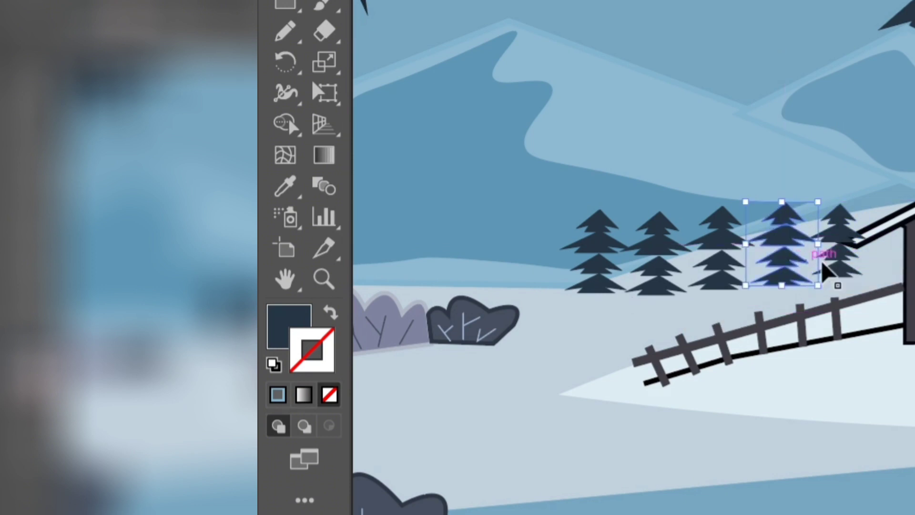
Slide the row of pine trees further left along the horizon
{"action": "left_click", "coordinate": [848, 266]}
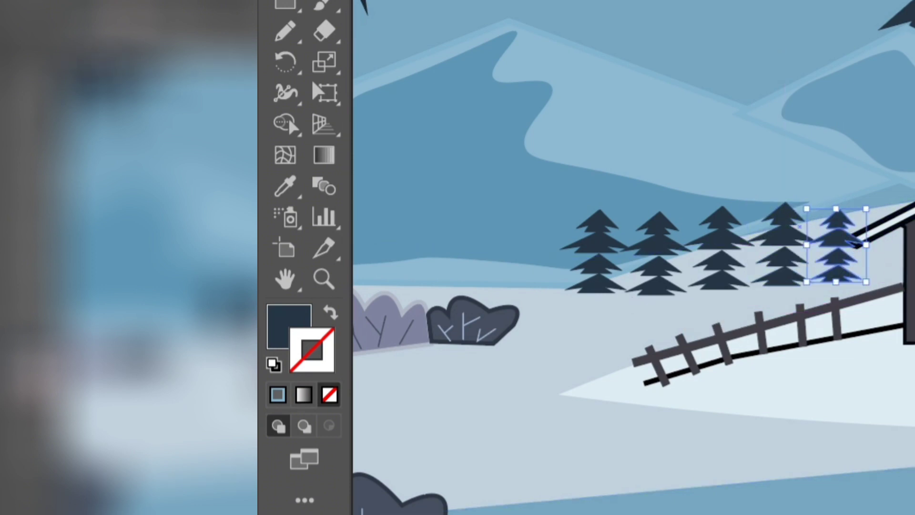
{"action": "left_click", "coordinate": [884, 225]}
{"action": "left_click", "coordinate": [889, 234]}
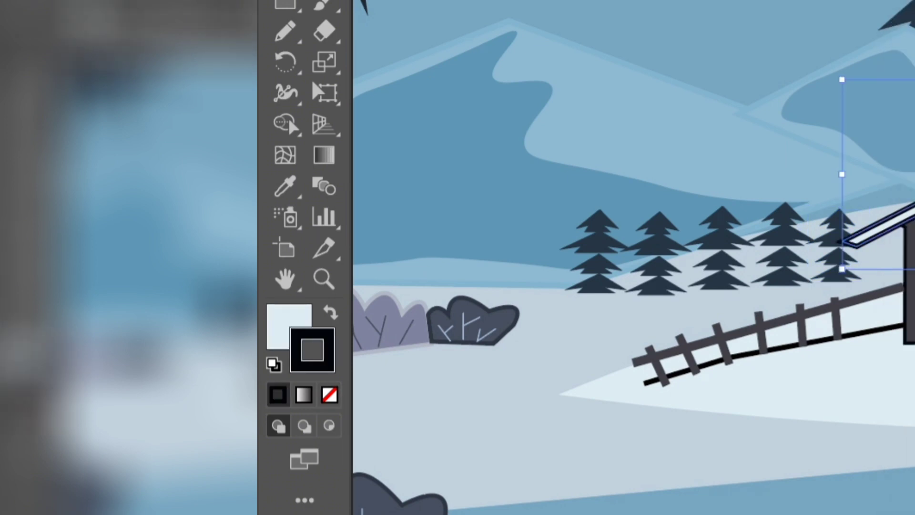
{"action": "key", "text": "ctrl+shift+a"}
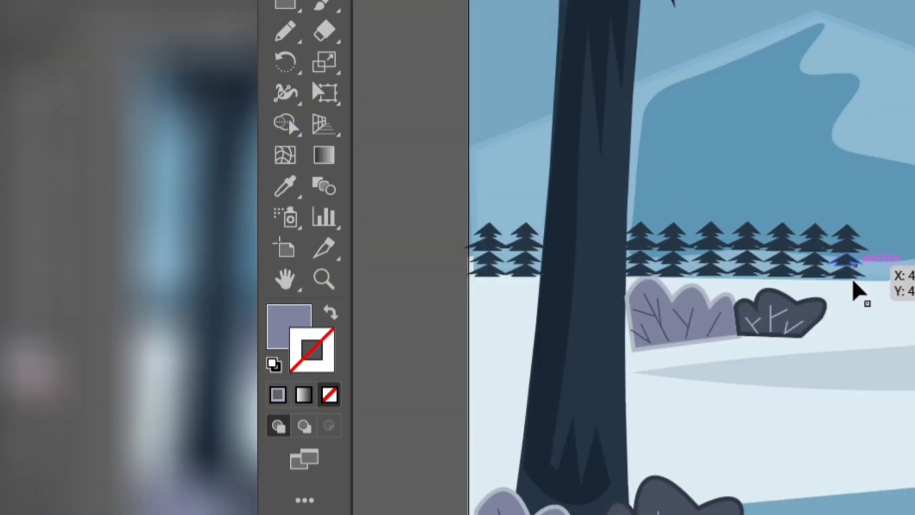
{"action": "mouse_move", "coordinate": [862, 250]}
{"action": "left_mouse_down"}
{"action": "mouse_move", "coordinate": [721, 262]}
{"action": "mouse_move", "coordinate": [669, 251]}
{"action": "mouse_move", "coordinate": [486, 249]}
{"action": "left_mouse_up"}
Set the distant pine tree rows to 50% opacity
{"action": "left_click", "coordinate": [744, 262], "text": "shift"}
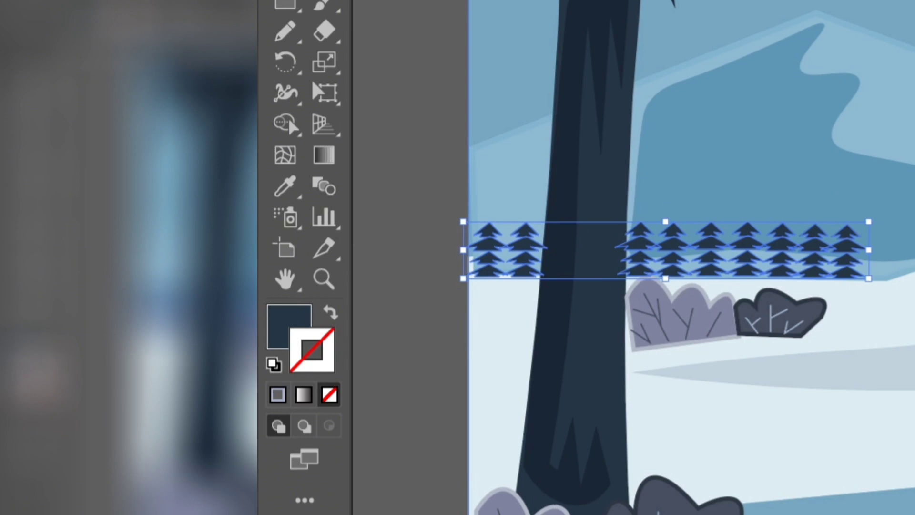
{"action": "key", "text": "5"}
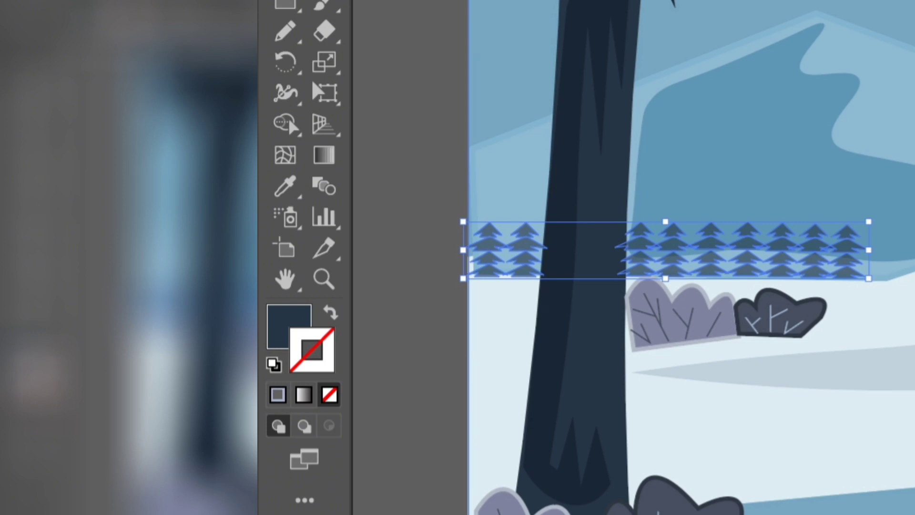
{"action": "key", "text": "ctrl+shift+a"}
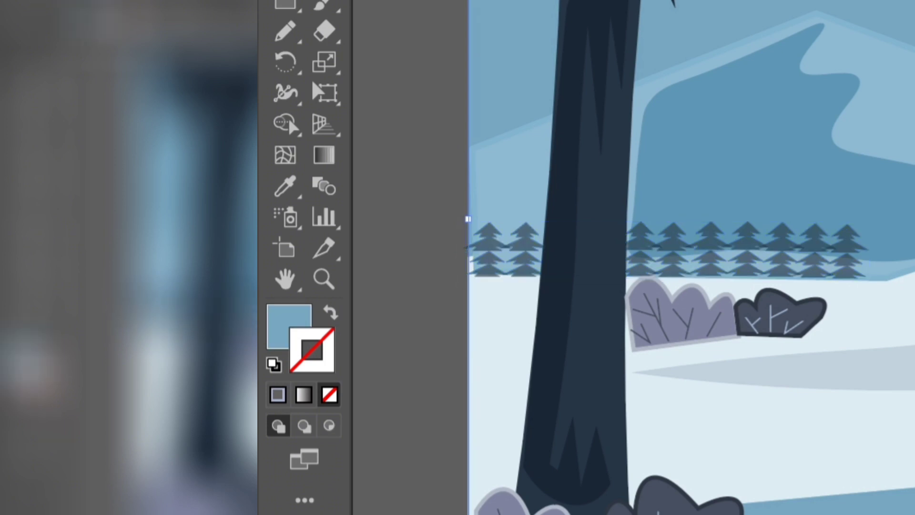
Draw a pair of small white stars in the sky above the mountains
{"action": "scroll", "coordinate": [691, 258], "scroll_direction": "up", "scroll_amount": 1}
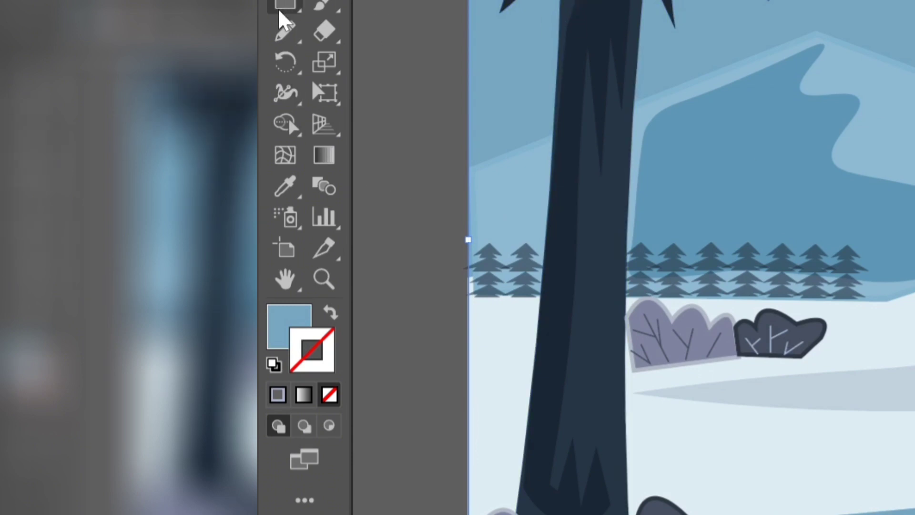
{"action": "left_click_drag", "start_coordinate": [281, 8], "coordinate": [433, 127]}
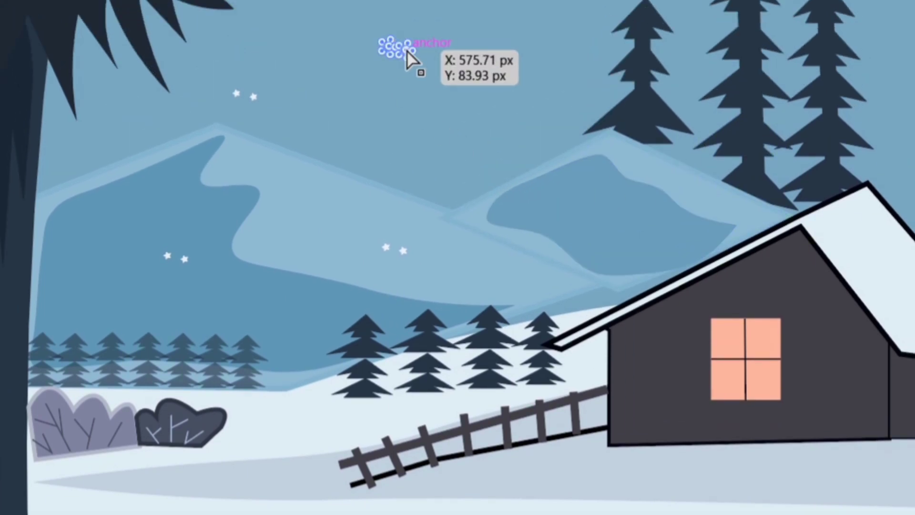
Place a star pair near the top and copy pairs to the right mountain and lower scene
{"action": "left_click_drag", "start_coordinate": [407, 50], "coordinate": [405, 48]}
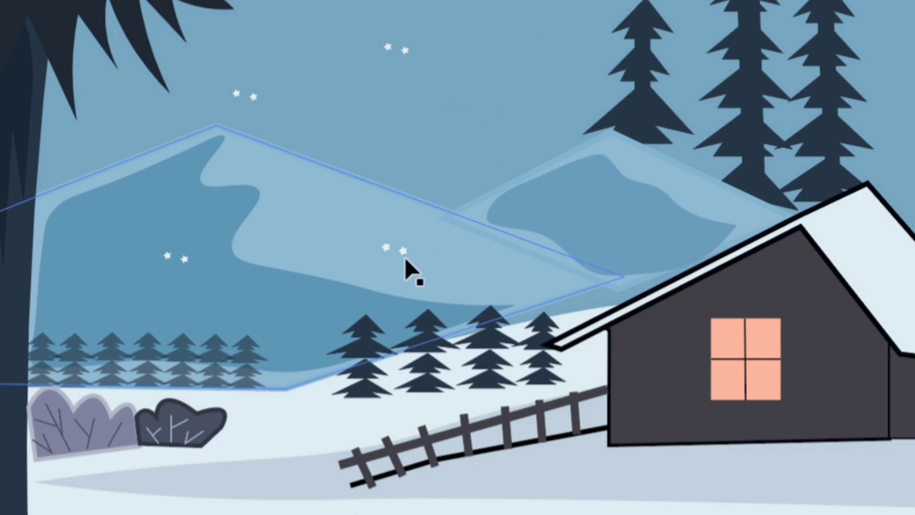
{"action": "left_click_drag", "start_coordinate": [408, 264], "coordinate": [490, 298]}
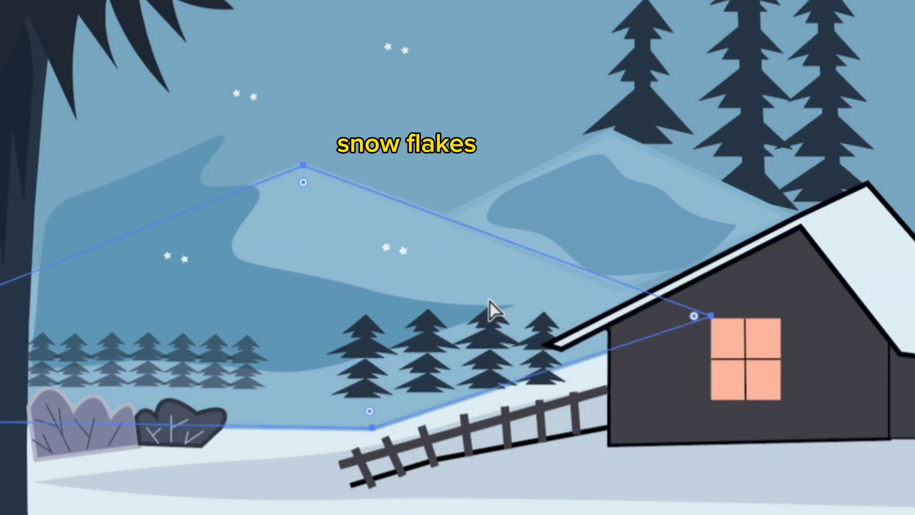
{"action": "key", "text": "ctrl+z"}
{"action": "left_click_drag", "start_coordinate": [403, 250], "coordinate": [537, 187]}
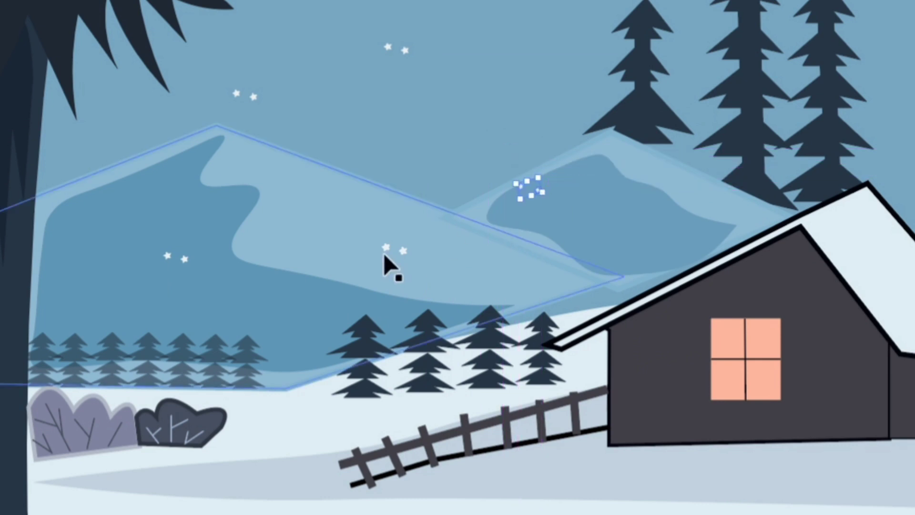
{"action": "left_click_drag", "start_coordinate": [405, 251], "coordinate": [311, 228]}
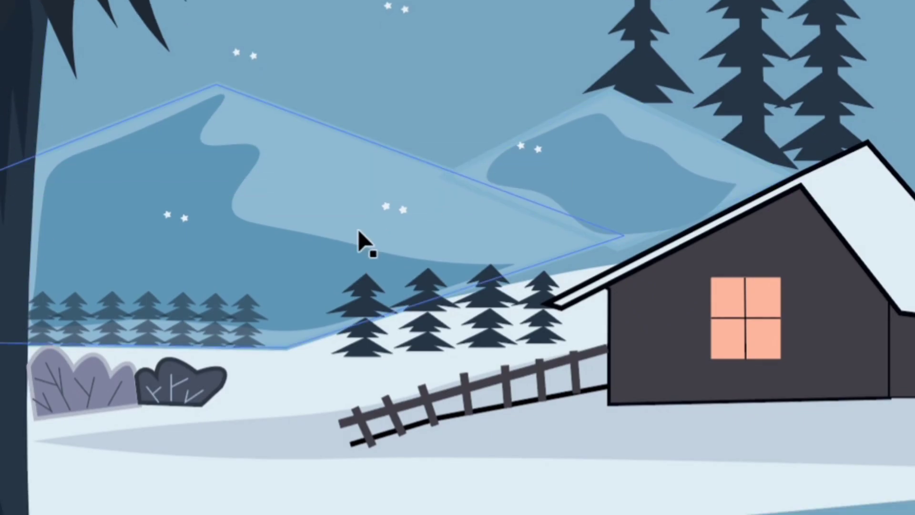
{"action": "mouse_move", "coordinate": [400, 210]}
{"action": "left_mouse_down"}
{"action": "mouse_move", "coordinate": [276, 353]}
{"action": "mouse_move", "coordinate": [19, 415]}
{"action": "left_mouse_up"}
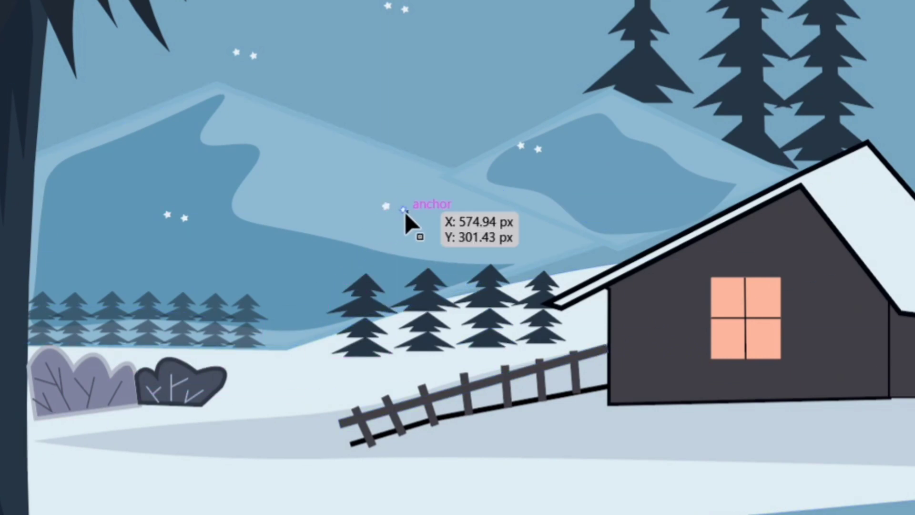
Copy snowflake pairs into the sky, onto the ground near the house, and the upper-left sky
{"action": "left_click_drag", "start_coordinate": [401, 209], "coordinate": [560, 2]}
{"action": "left_click_drag", "start_coordinate": [404, 208], "coordinate": [725, 435]}
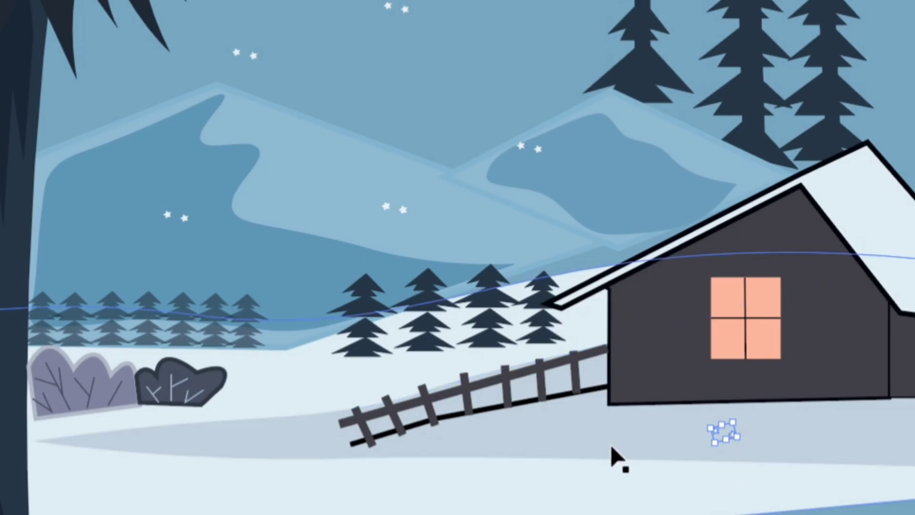
{"action": "scroll", "coordinate": [613, 460], "scroll_direction": "up", "scroll_amount": 1}
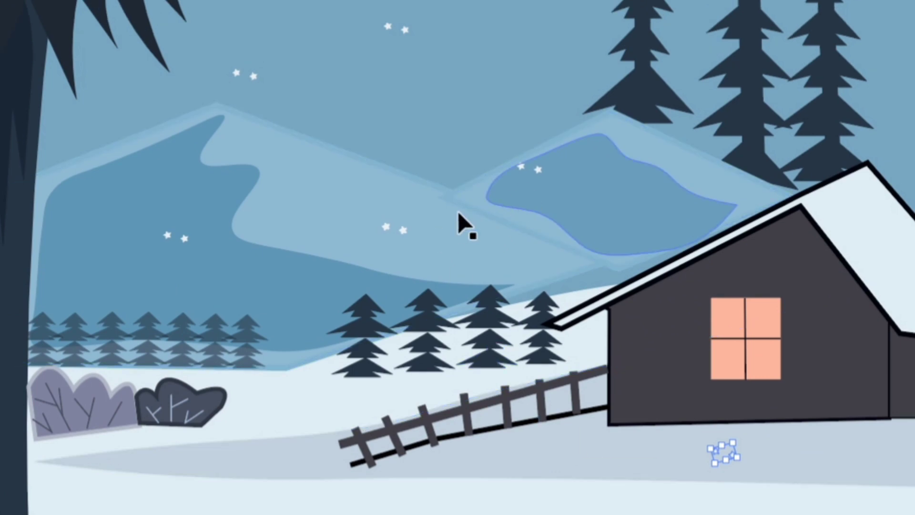
{"action": "left_click_drag", "start_coordinate": [403, 229], "coordinate": [66, 79]}
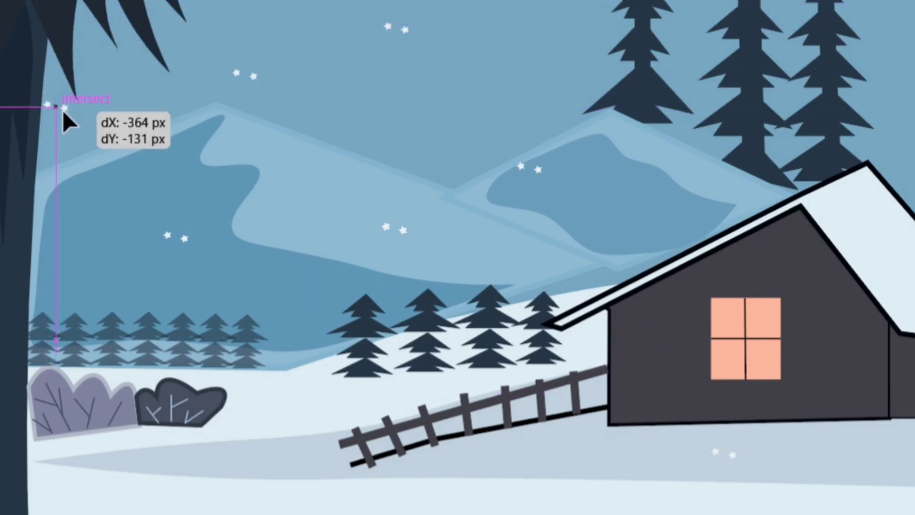
{"action": "left_click_drag", "start_coordinate": [67, 78], "coordinate": [62, 110]}
Copy pairs into the snow, left mountain, higher sky and right pine, then adjust two placements
{"action": "left_click_drag", "start_coordinate": [401, 230], "coordinate": [294, 411]}
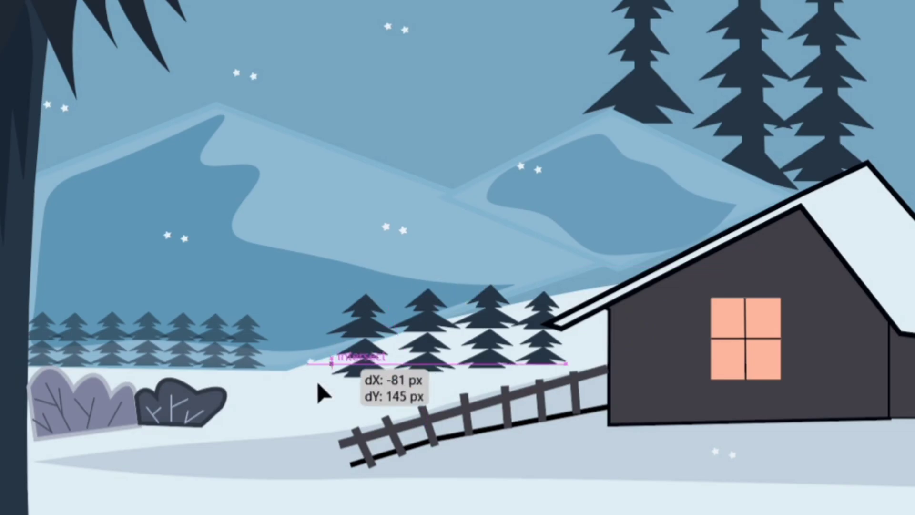
{"action": "left_click_drag", "start_coordinate": [401, 231], "coordinate": [147, 159]}
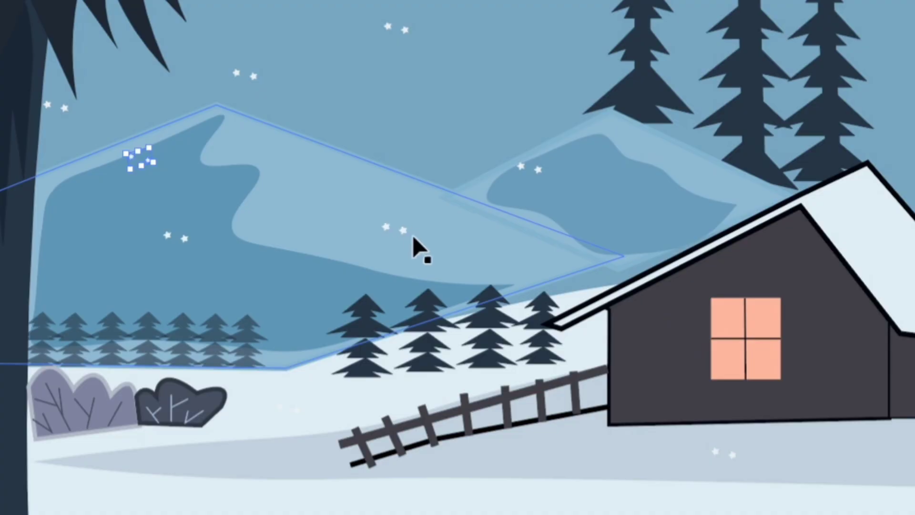
{"action": "mouse_move", "coordinate": [403, 233]}
{"action": "left_mouse_down"}
{"action": "mouse_move", "coordinate": [347, 81]}
{"action": "mouse_move", "coordinate": [303, 5]}
{"action": "left_mouse_up"}
{"action": "left_click_drag", "start_coordinate": [404, 230], "coordinate": [765, 112]}
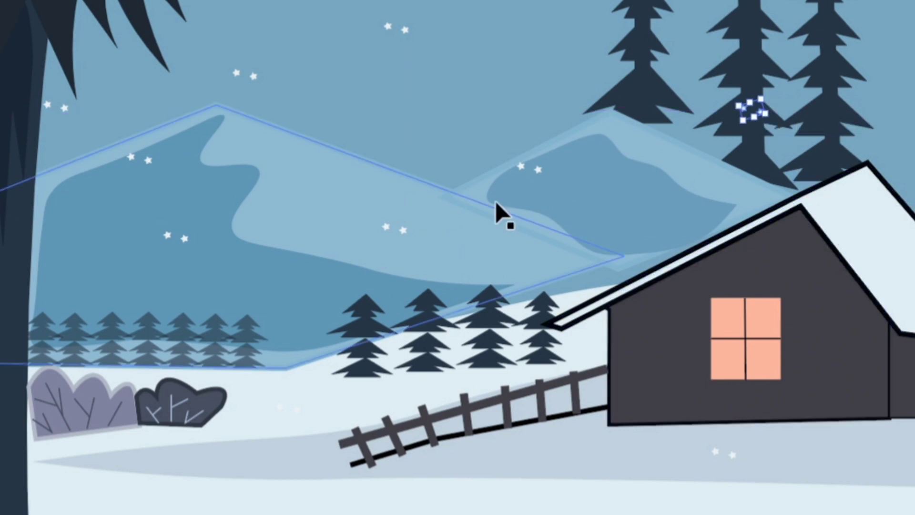
{"action": "left_click_drag", "start_coordinate": [411, 31], "coordinate": [466, 82]}
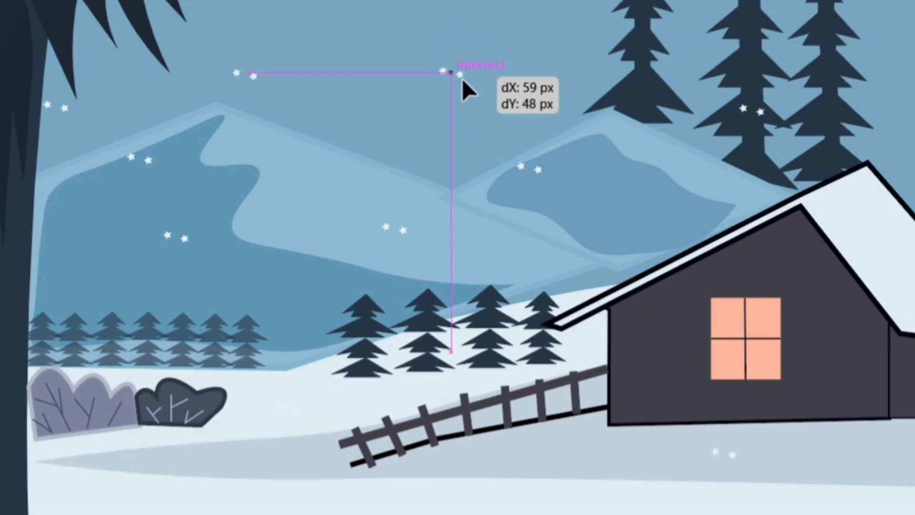
{"action": "left_click_drag", "start_coordinate": [407, 230], "coordinate": [365, 230]}
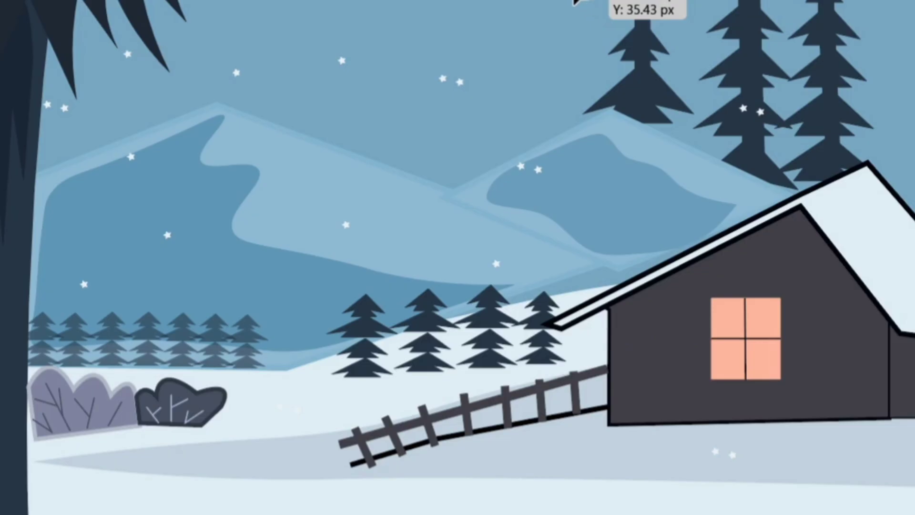
Ungroup the top snowflake group and a nearby pair into single flakes, repositioning one near the top
{"action": "right_click", "coordinate": [577, 7]}
{"action": "left_click", "coordinate": [725, 340]}
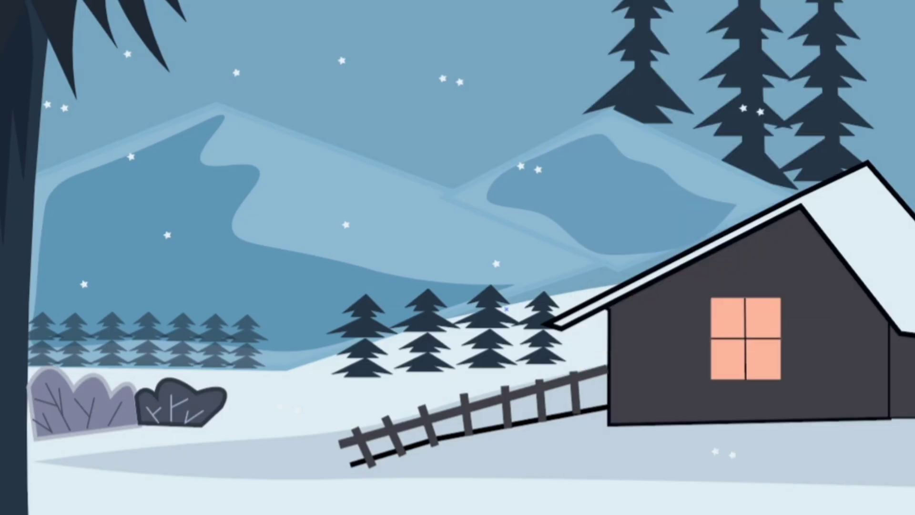
{"action": "left_click_drag", "start_coordinate": [543, 3], "coordinate": [499, 21]}
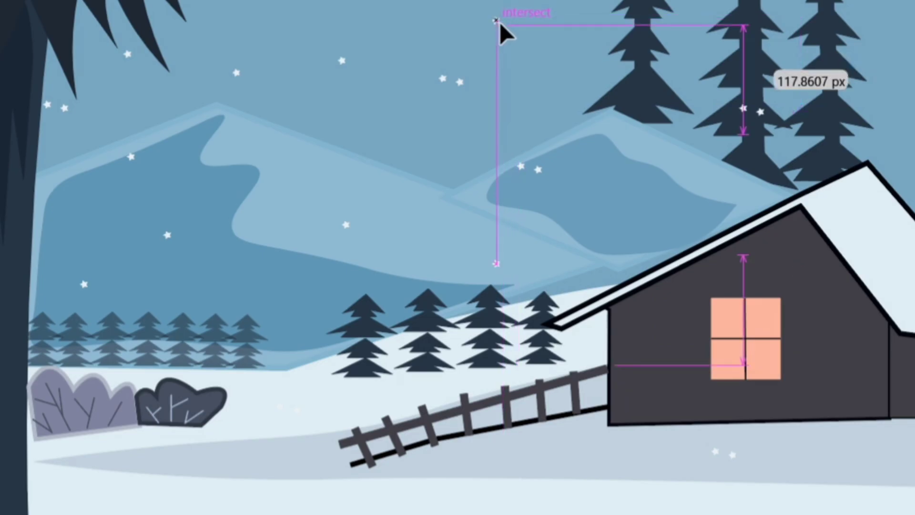
{"action": "left_click", "coordinate": [464, 84]}
{"action": "right_click", "coordinate": [465, 86]}
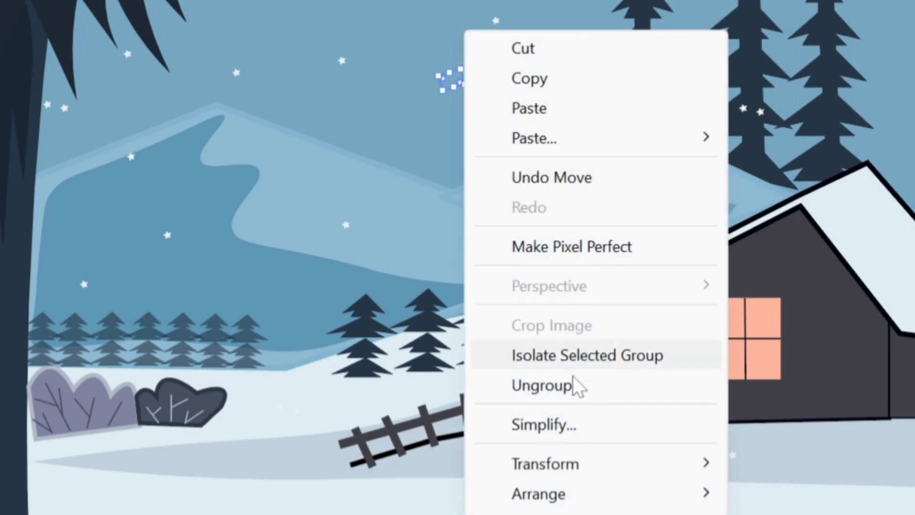
{"action": "left_click", "coordinate": [578, 384]}
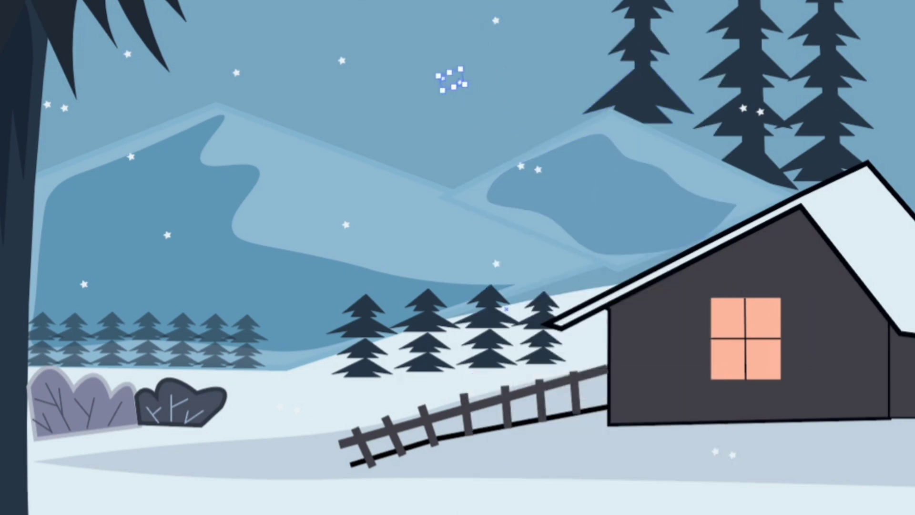
Spread the single snowflakes across the sky and among the right-hand pines
{"action": "left_click_drag", "start_coordinate": [460, 83], "coordinate": [575, 109]}
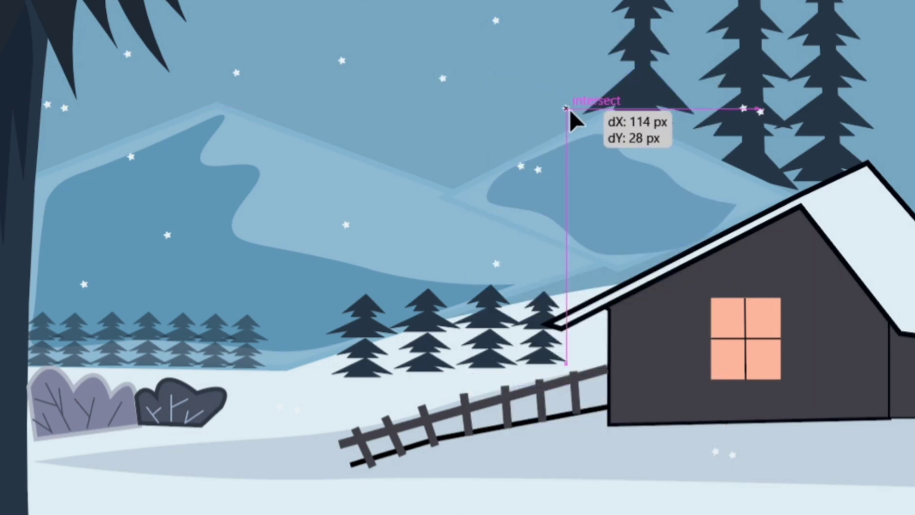
{"action": "left_click_drag", "start_coordinate": [521, 170], "coordinate": [499, 168]}
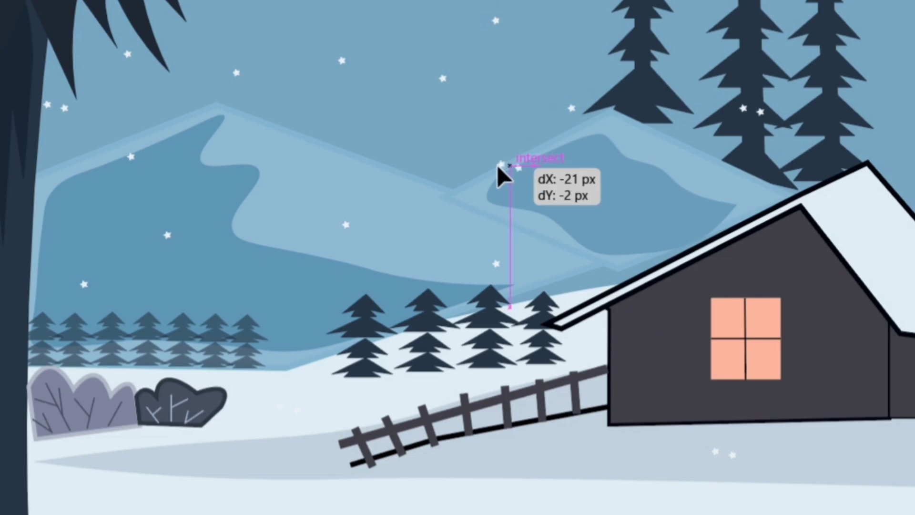
{"action": "left_click_drag", "start_coordinate": [343, 61], "coordinate": [368, 123]}
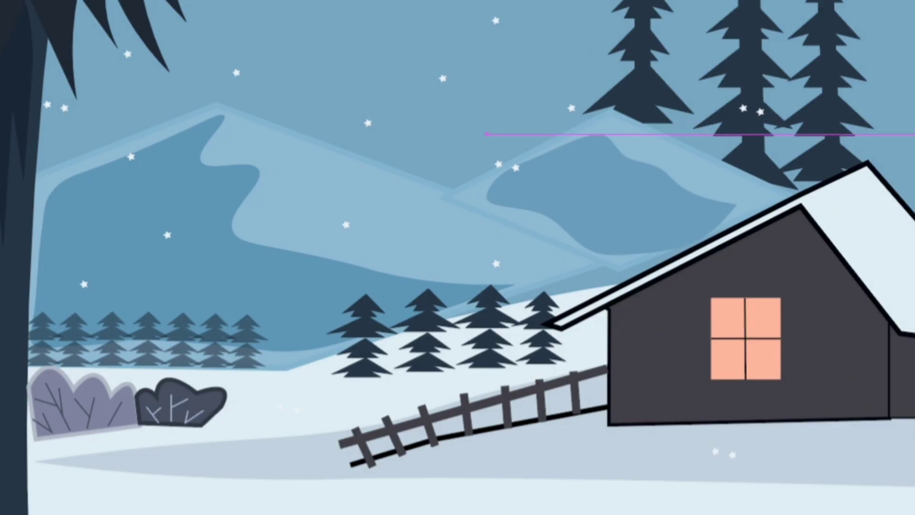
{"action": "left_click_drag", "start_coordinate": [758, 110], "coordinate": [906, 120]}
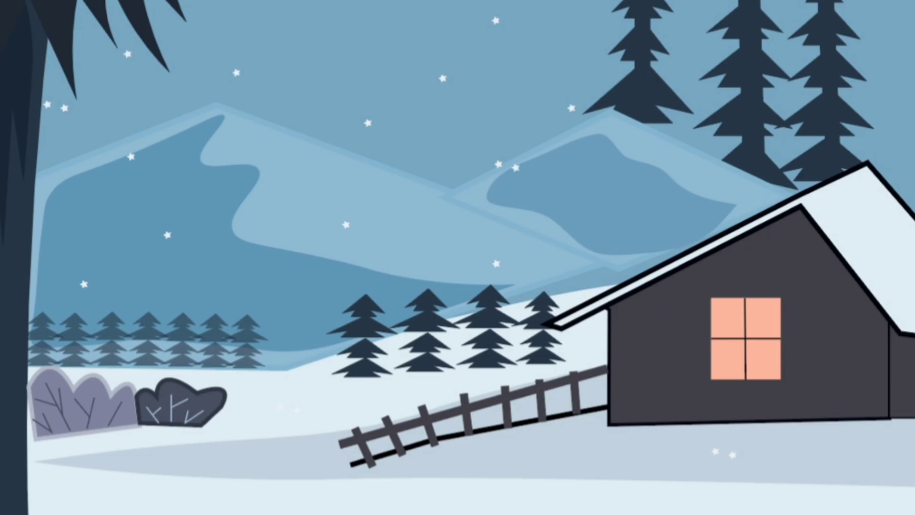
{"action": "left_click_drag", "start_coordinate": [879, 76], "coordinate": [853, 78]}
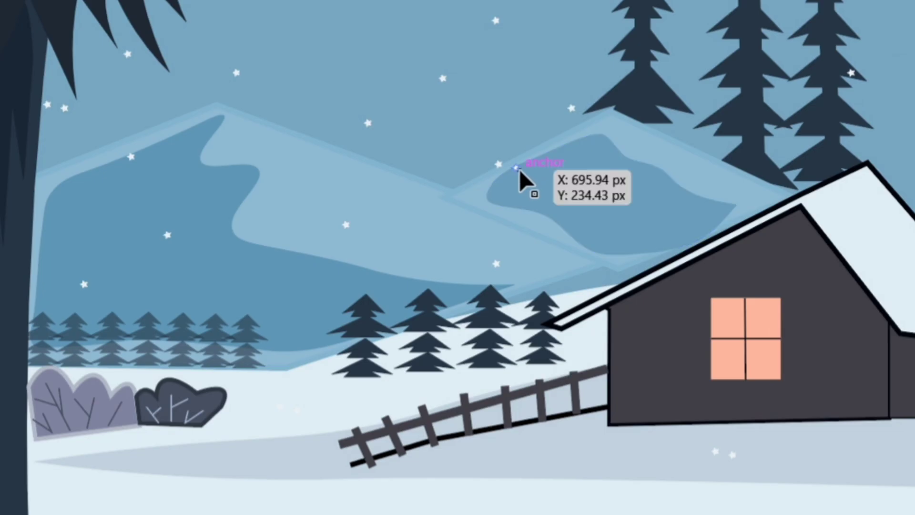
{"action": "left_click_drag", "start_coordinate": [519, 170], "coordinate": [507, 157]}
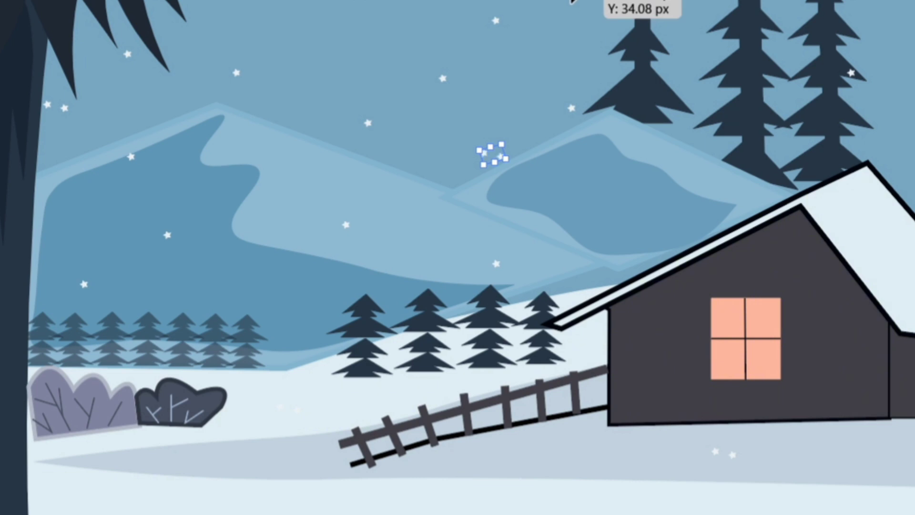
Move a snowflake up to the top-right of the sky, undoing one misplaced move
{"action": "left_click_drag", "start_coordinate": [584, 7], "coordinate": [710, 102]}
{"action": "key", "text": "ctrl+z"}
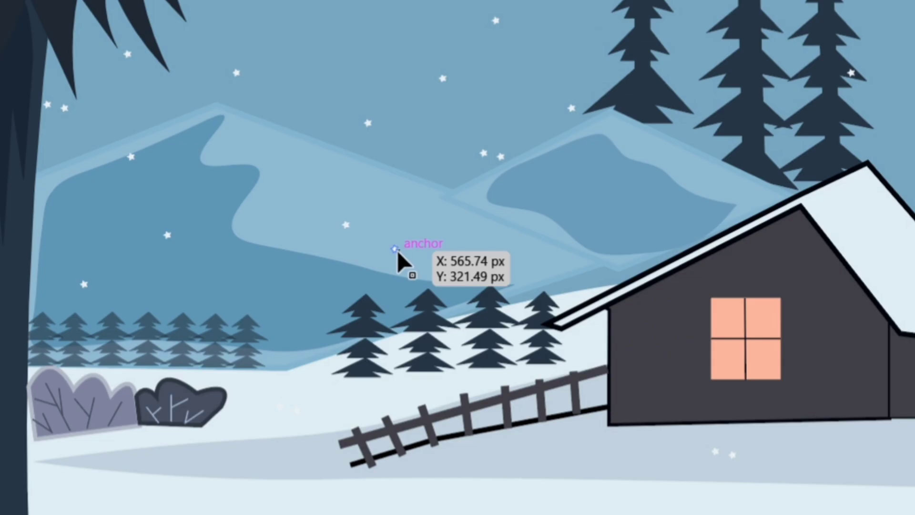
{"action": "mouse_move", "coordinate": [397, 251]}
{"action": "left_mouse_down"}
{"action": "mouse_move", "coordinate": [789, 21]}
{"action": "mouse_move", "coordinate": [725, 14]}
{"action": "left_mouse_up"}
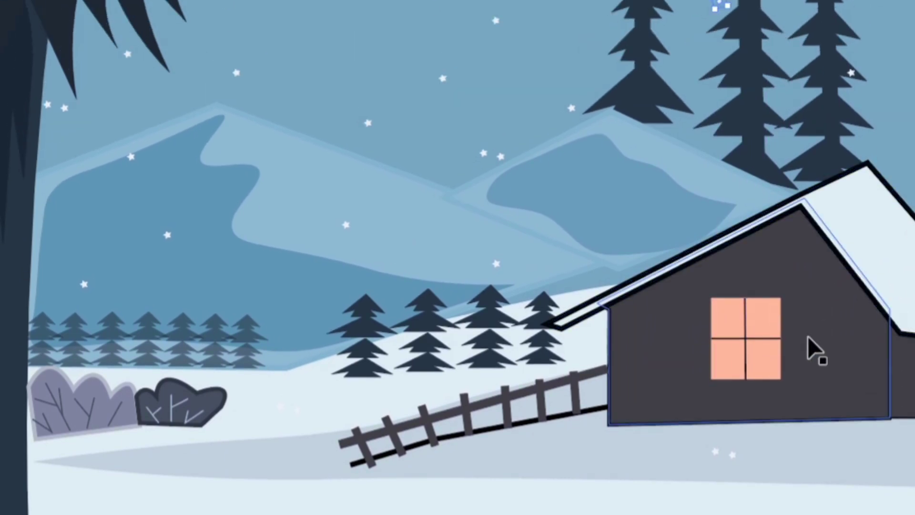
Ungroup the snowflake pair above the mountains and drop one flake onto the left mountain's upper slope
{"action": "left_click_drag", "start_coordinate": [485, 146], "coordinate": [484, 153]}
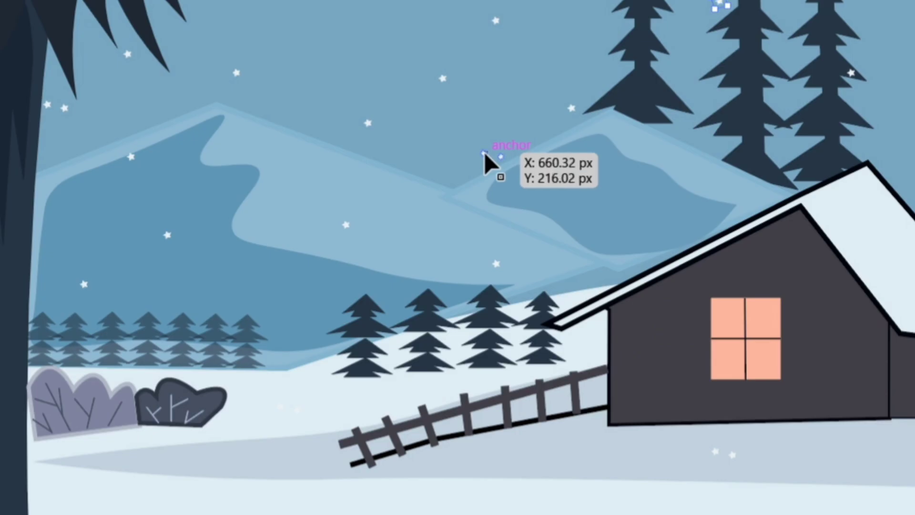
{"action": "right_click", "coordinate": [485, 159]}
{"action": "left_click", "coordinate": [622, 402]}
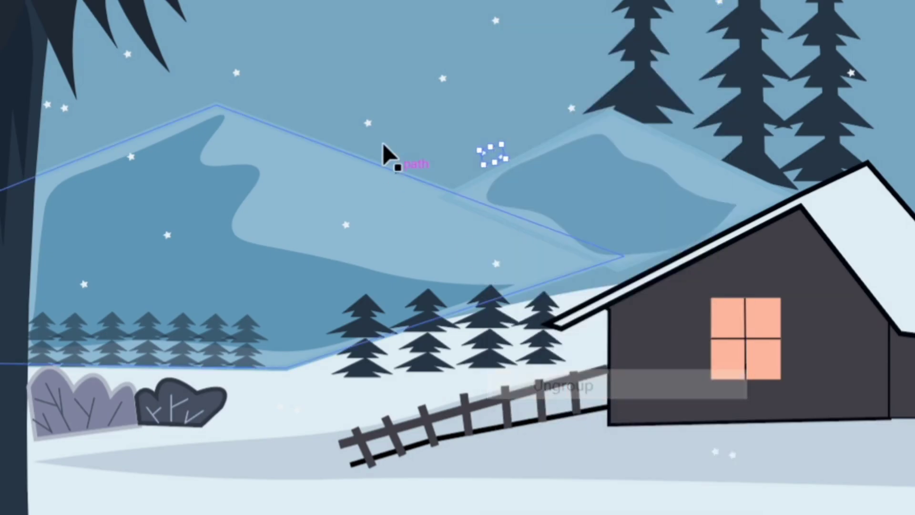
{"action": "mouse_move", "coordinate": [451, 128]}
{"action": "left_mouse_down"}
{"action": "mouse_move", "coordinate": [484, 146]}
{"action": "mouse_move", "coordinate": [270, 167]}
{"action": "left_mouse_up"}
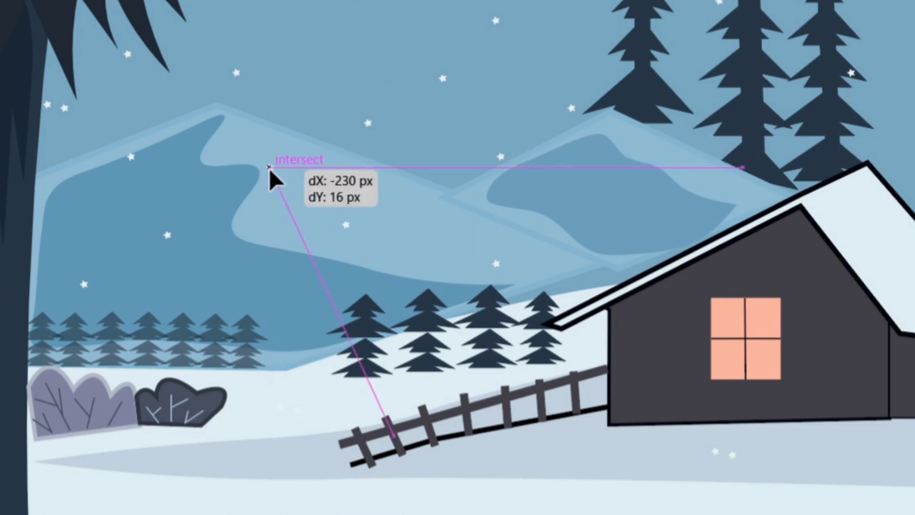
{"action": "scroll", "coordinate": [762, 266], "scroll_direction": "down", "scroll_amount": 3}
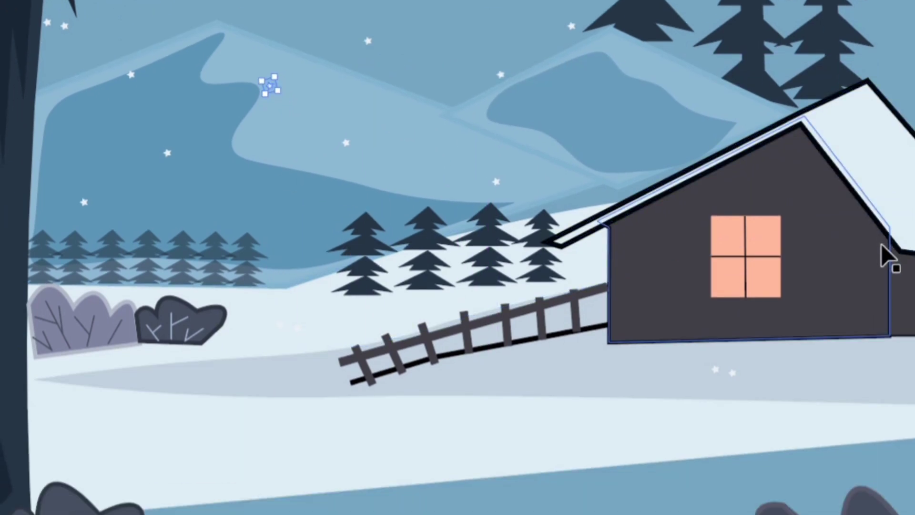
{"action": "scroll", "coordinate": [884, 258], "scroll_direction": "up", "scroll_amount": 1}
{"action": "scroll", "coordinate": [886, 261], "scroll_direction": "up", "scroll_amount": 3}
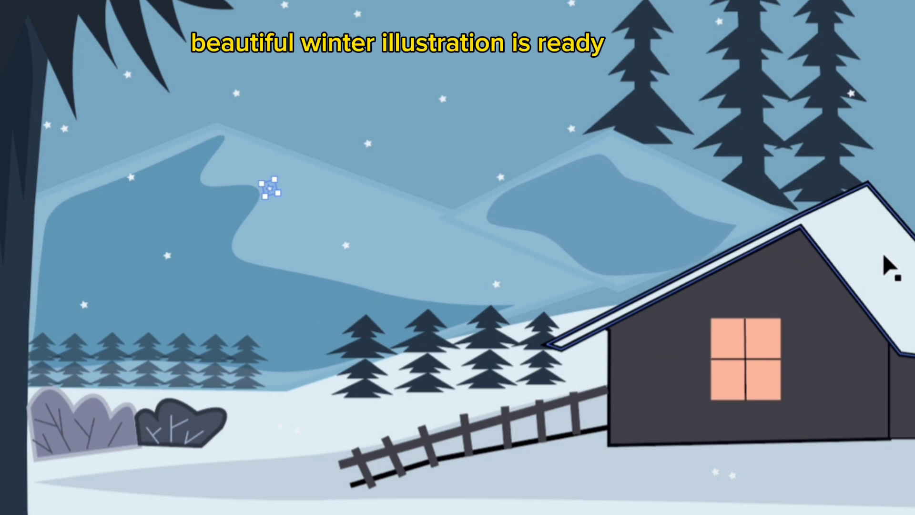